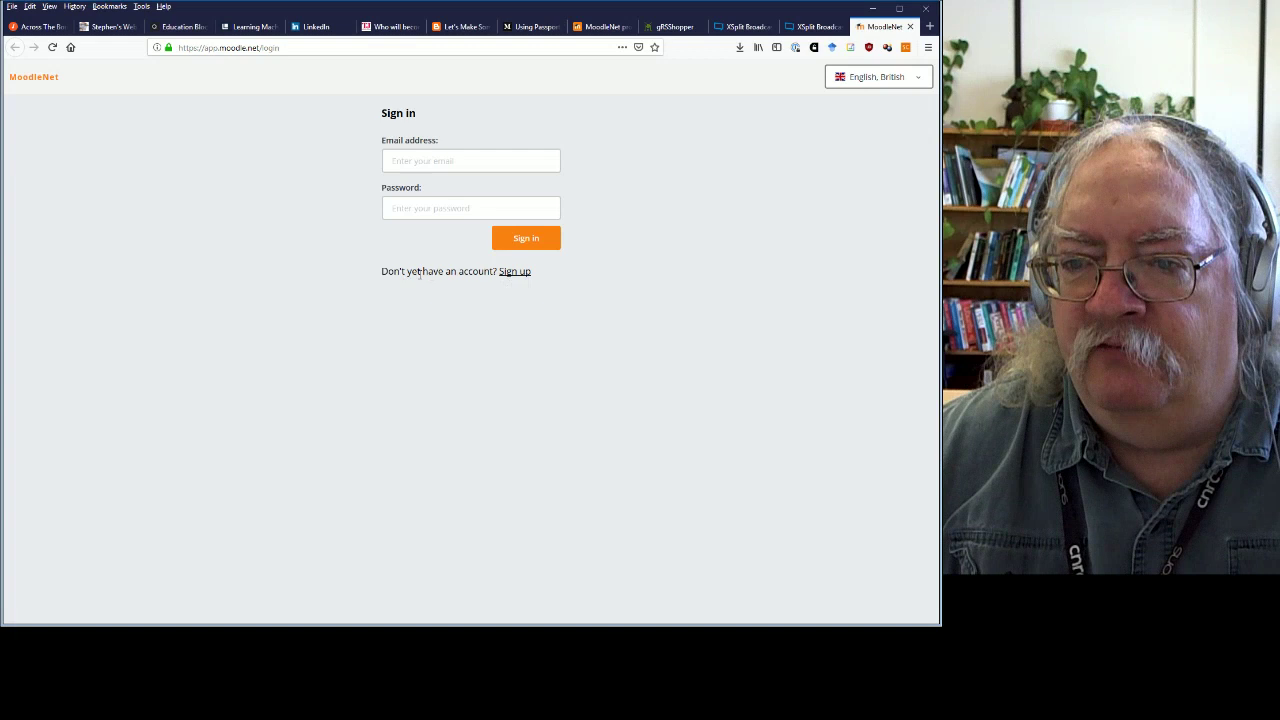
# Back out of account creation and sign in with the account's e-mail address and password.
pyautogui.click(514, 271)
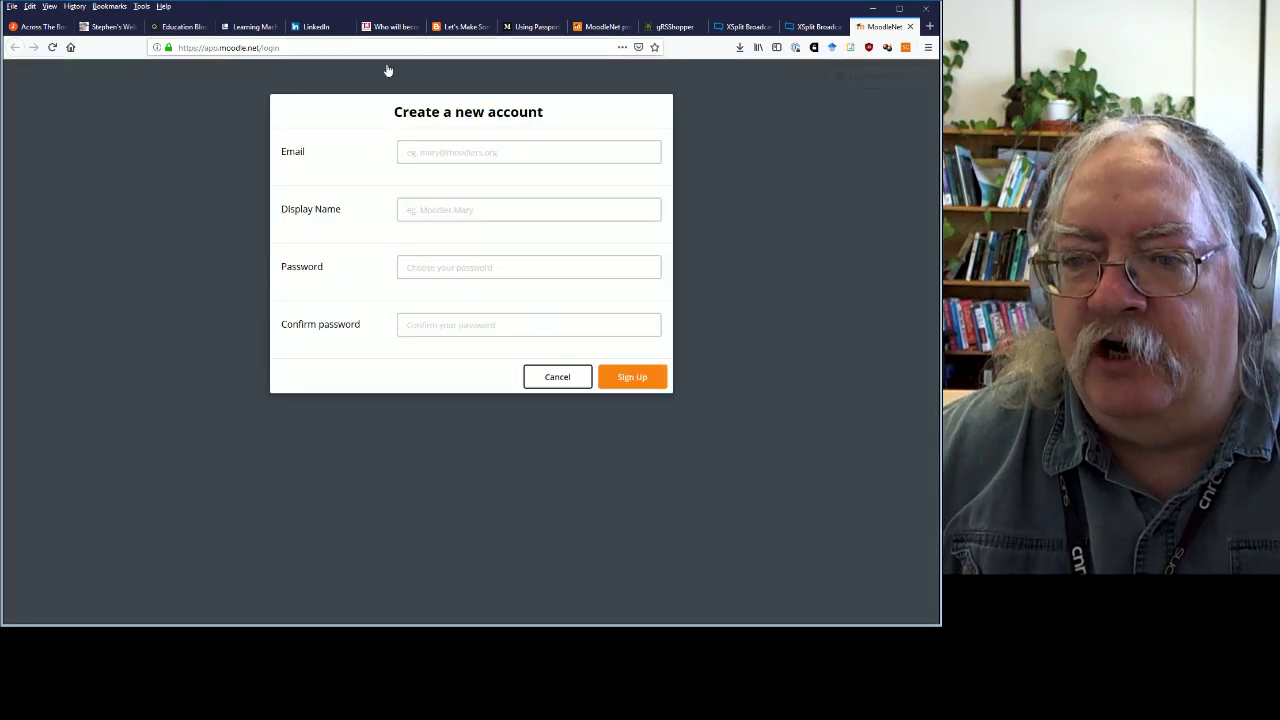
pyautogui.click(554, 388)
pyautogui.click(407, 158)
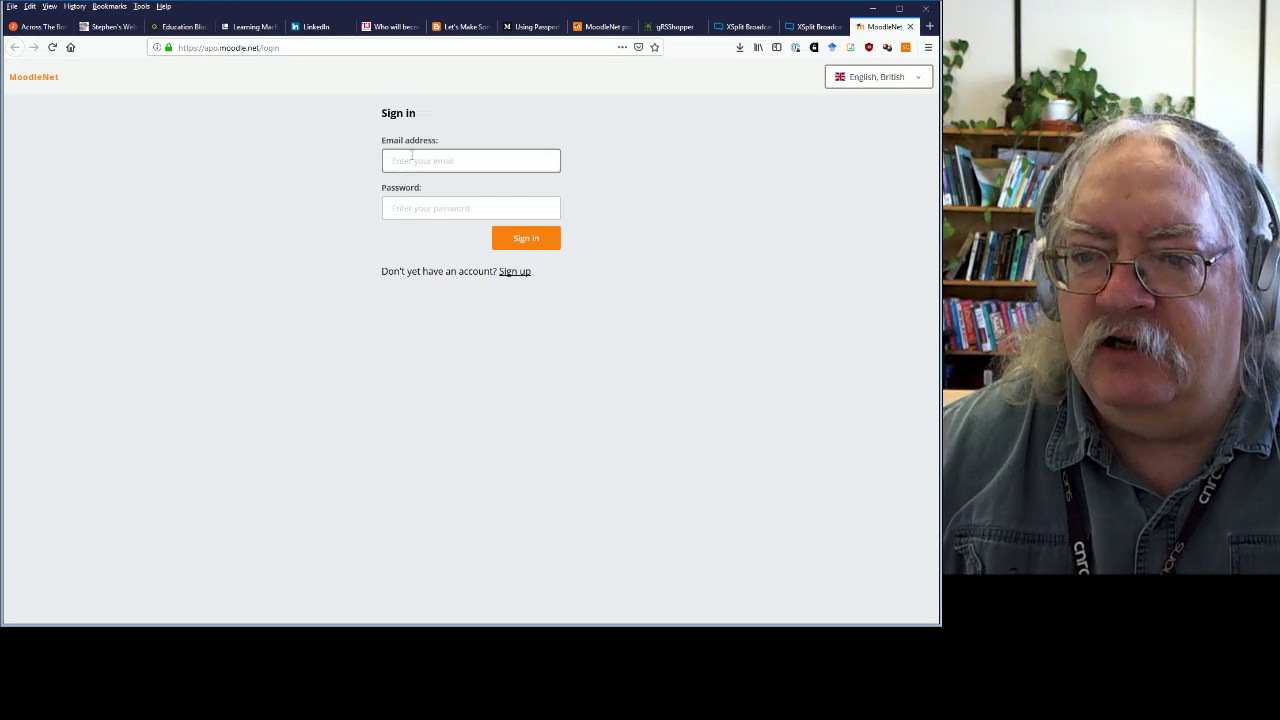
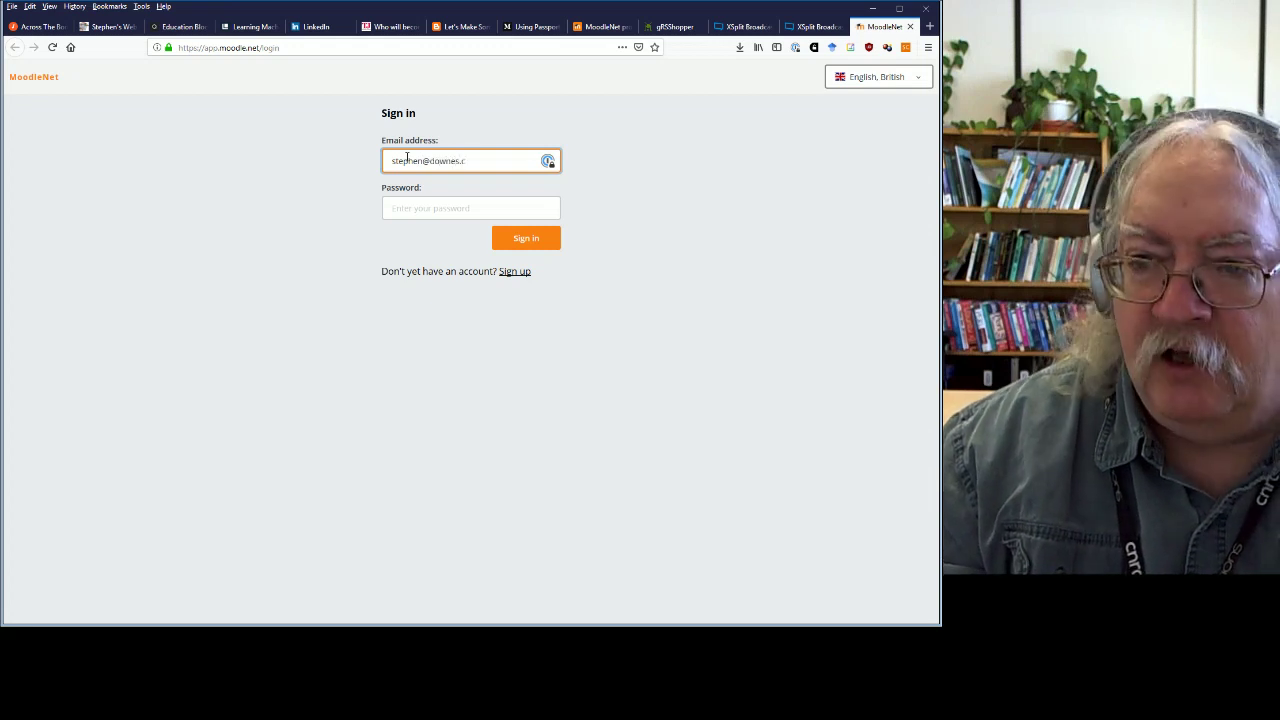
pyautogui.press('Tab')
pyautogui.write('•')
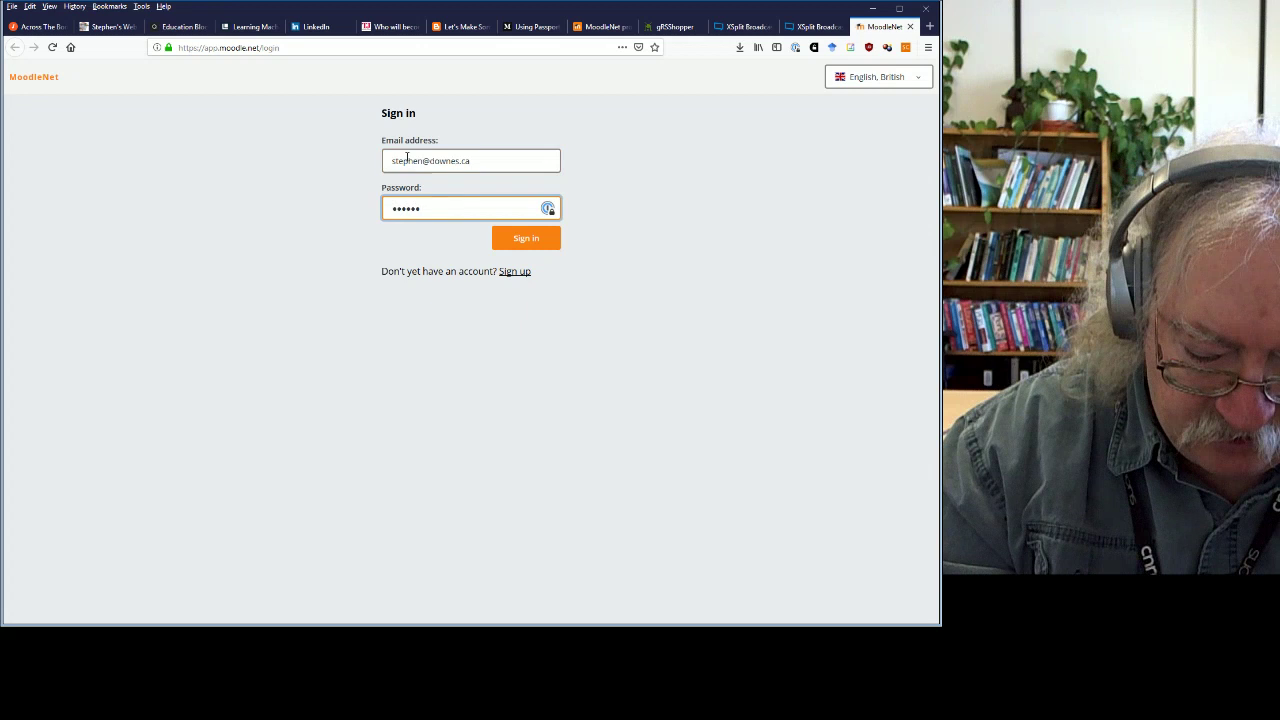
pyautogui.write('••••')
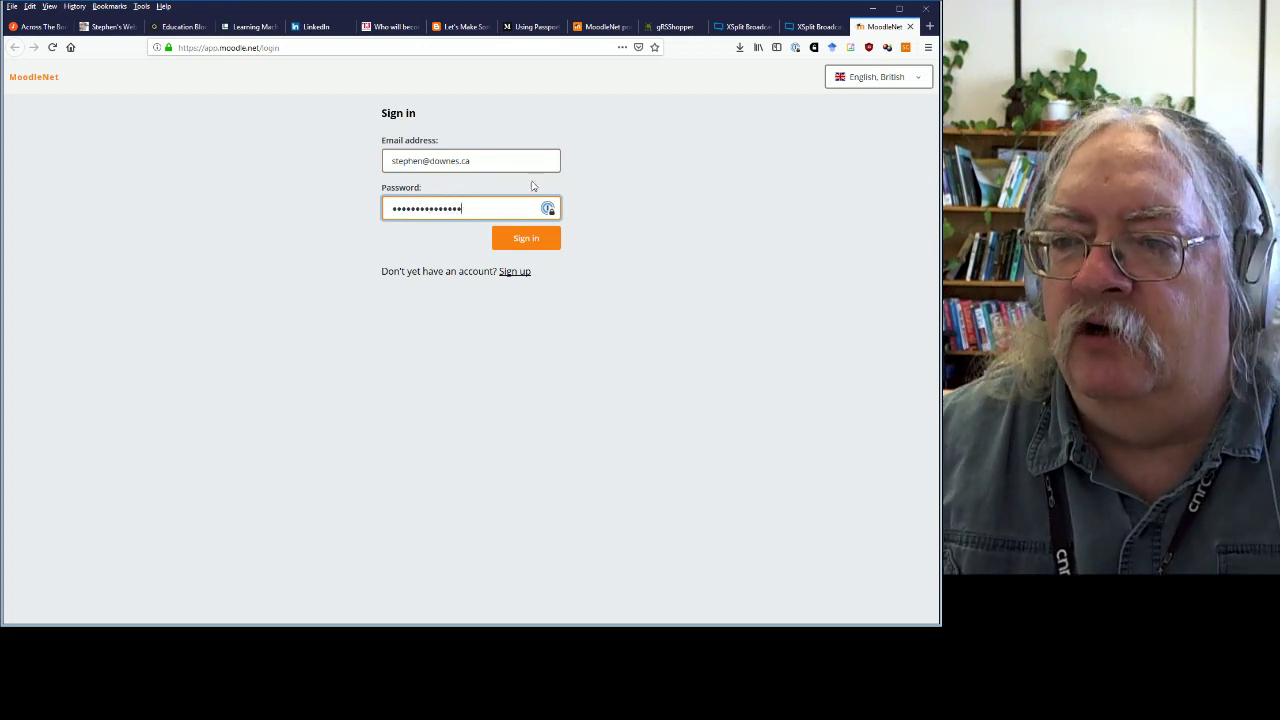
pyautogui.click(530, 239)
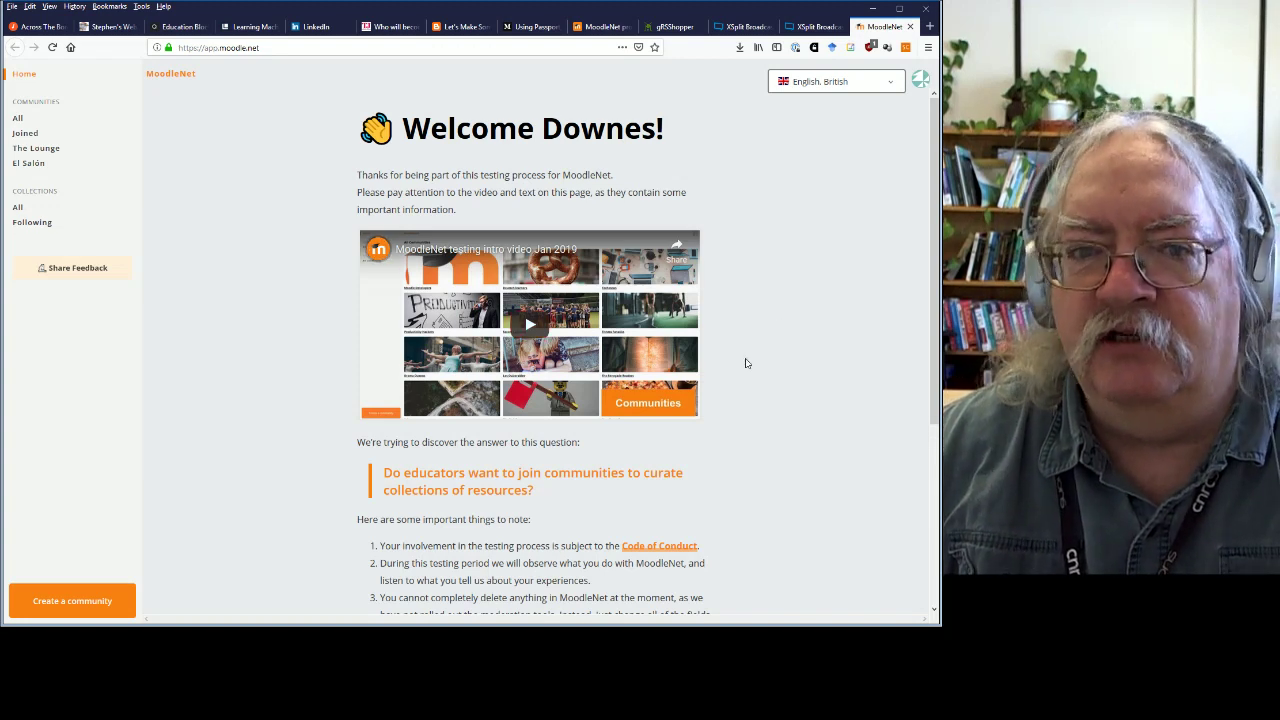
# Scroll down through the numbered welcome notes to the invitation to join The Lounge.
pyautogui.scroll(-5, 746, 361)
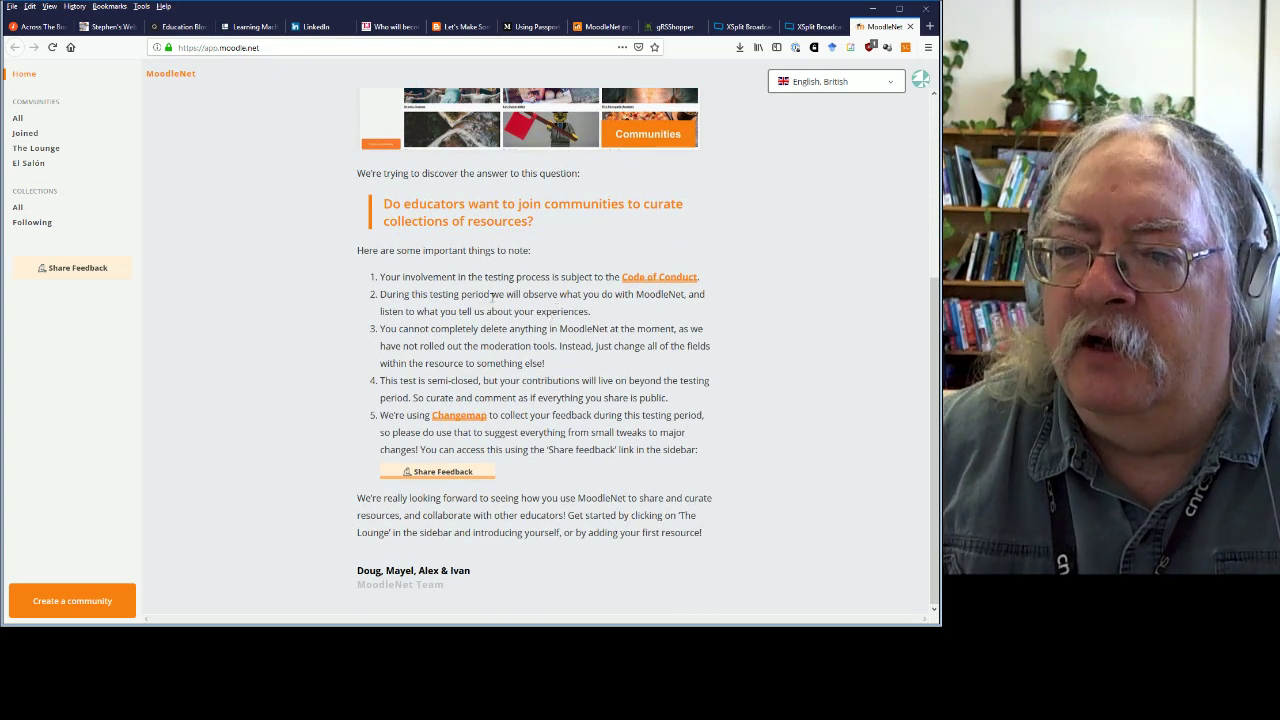
# Read the MoodleNet Code of Conduct on Moodle Docs, then return to the welcome page.
pyautogui.click(660, 277)
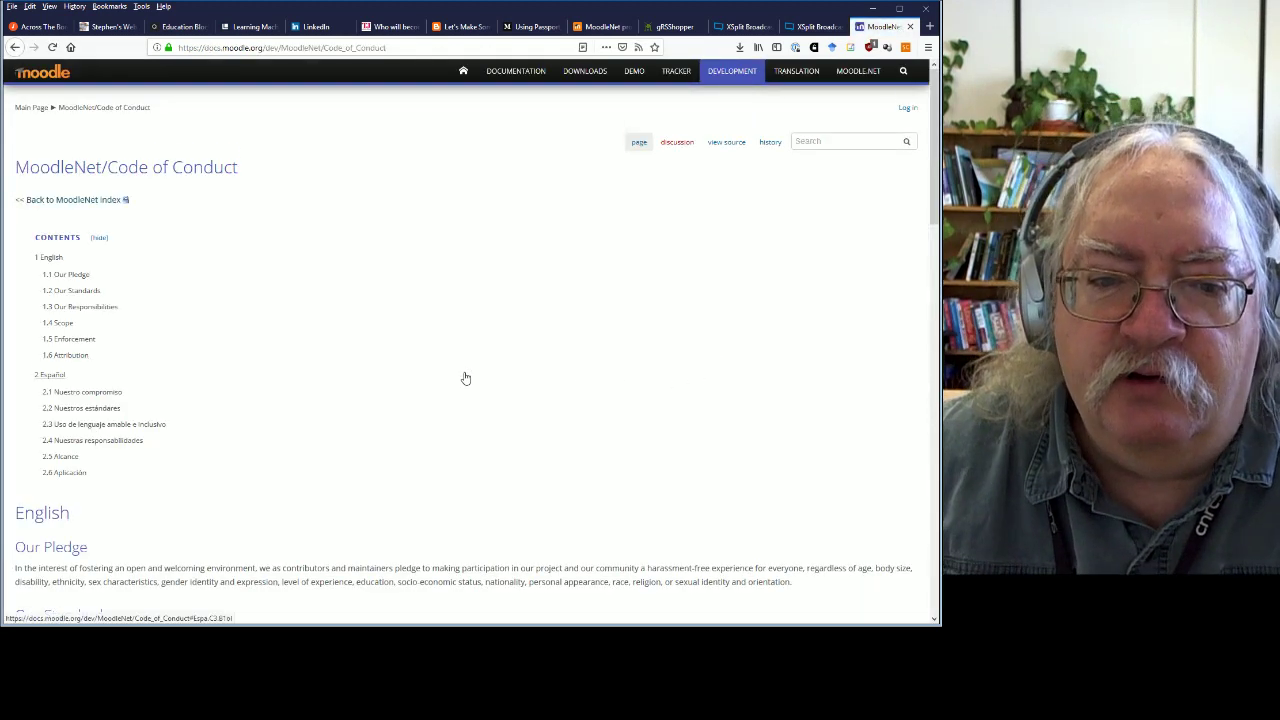
pyautogui.scroll(-5, 465, 377)
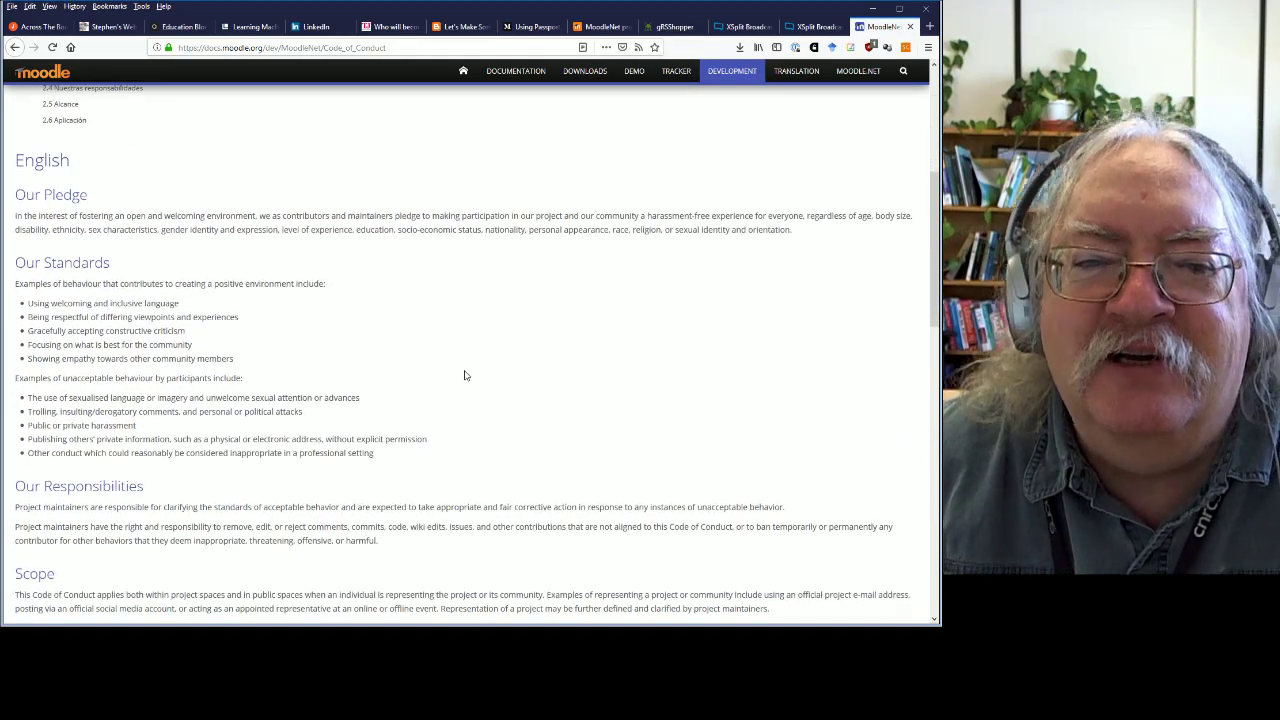
pyautogui.scroll(-4, 471, 372)
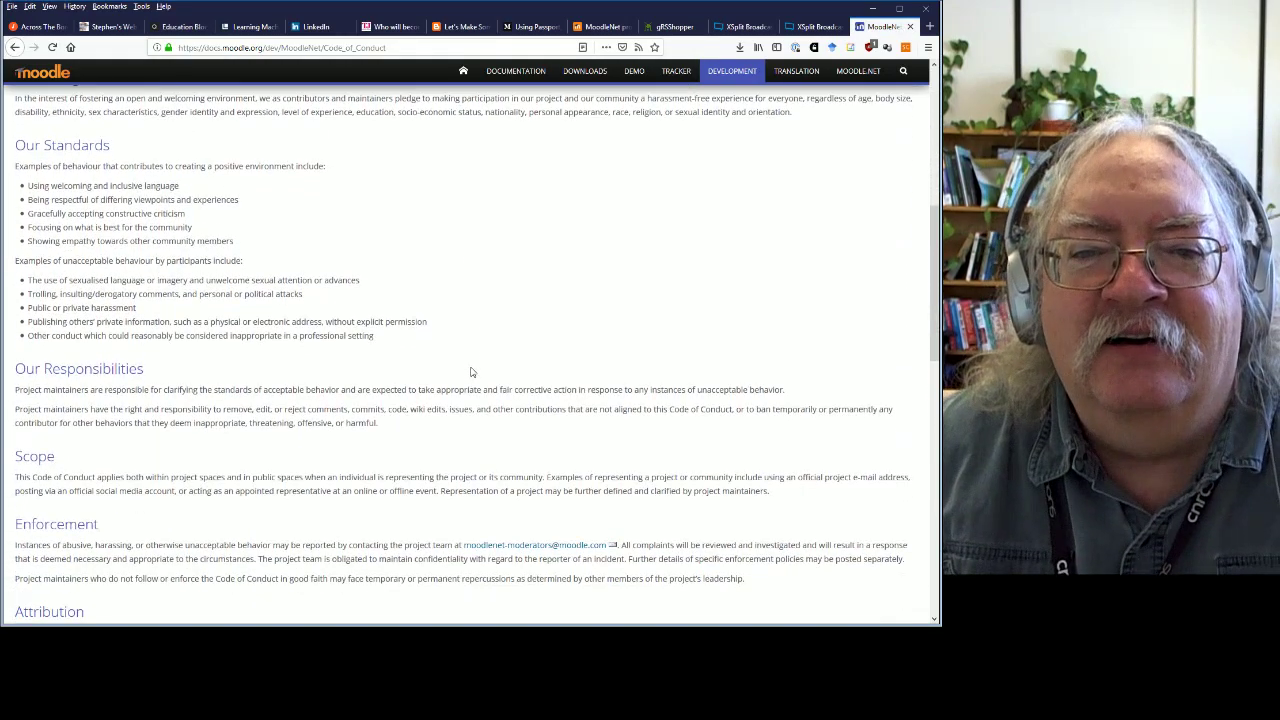
pyautogui.scroll(-5, 471, 372)
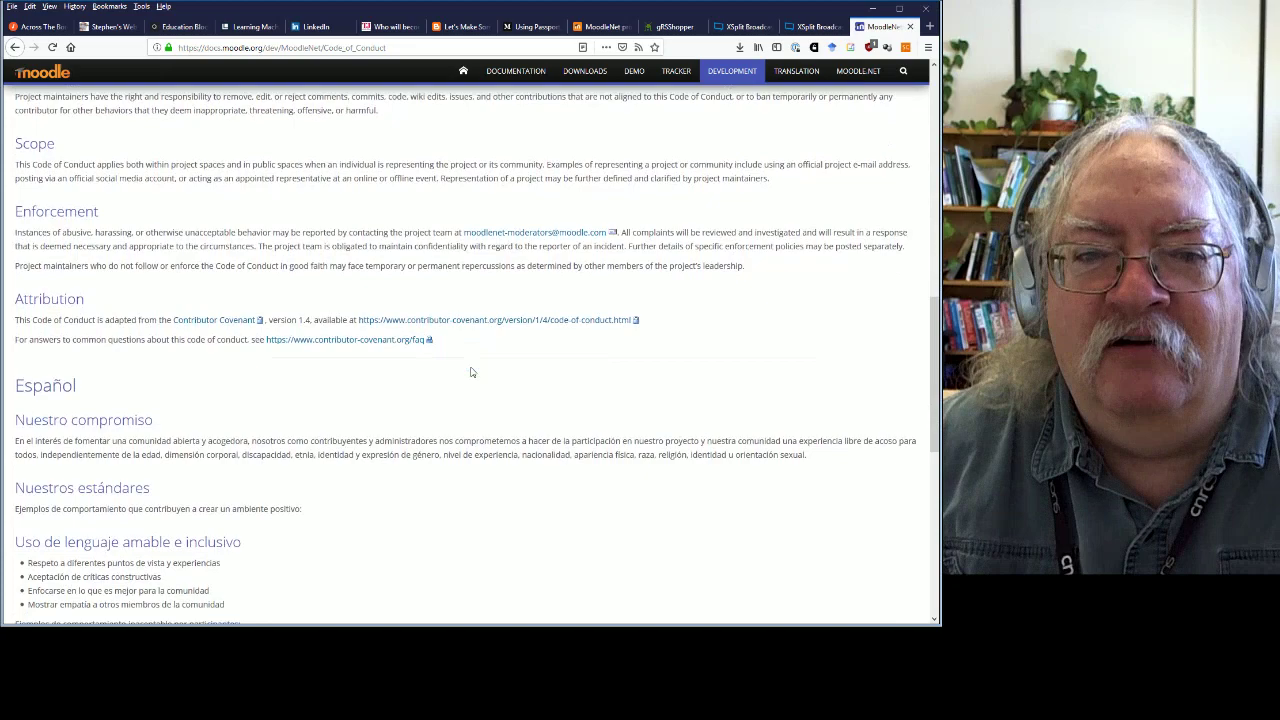
pyautogui.scroll(15, 465, 365)
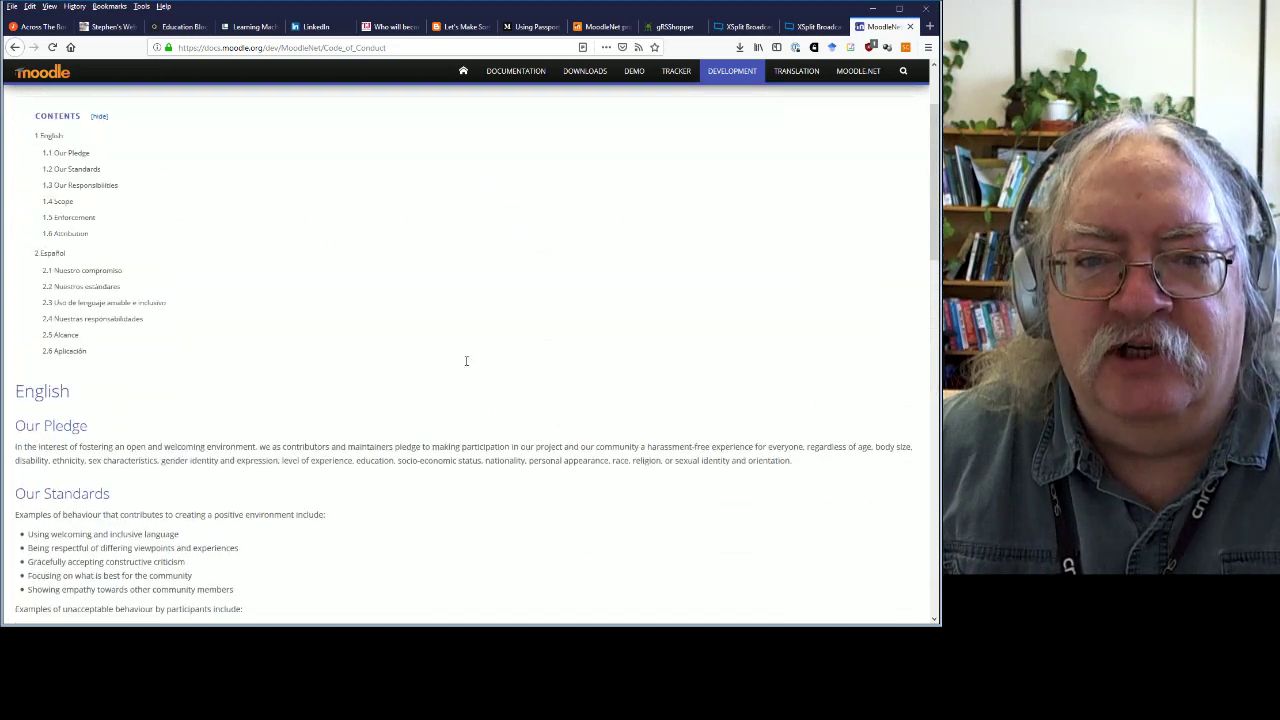
pyautogui.click(15, 48)
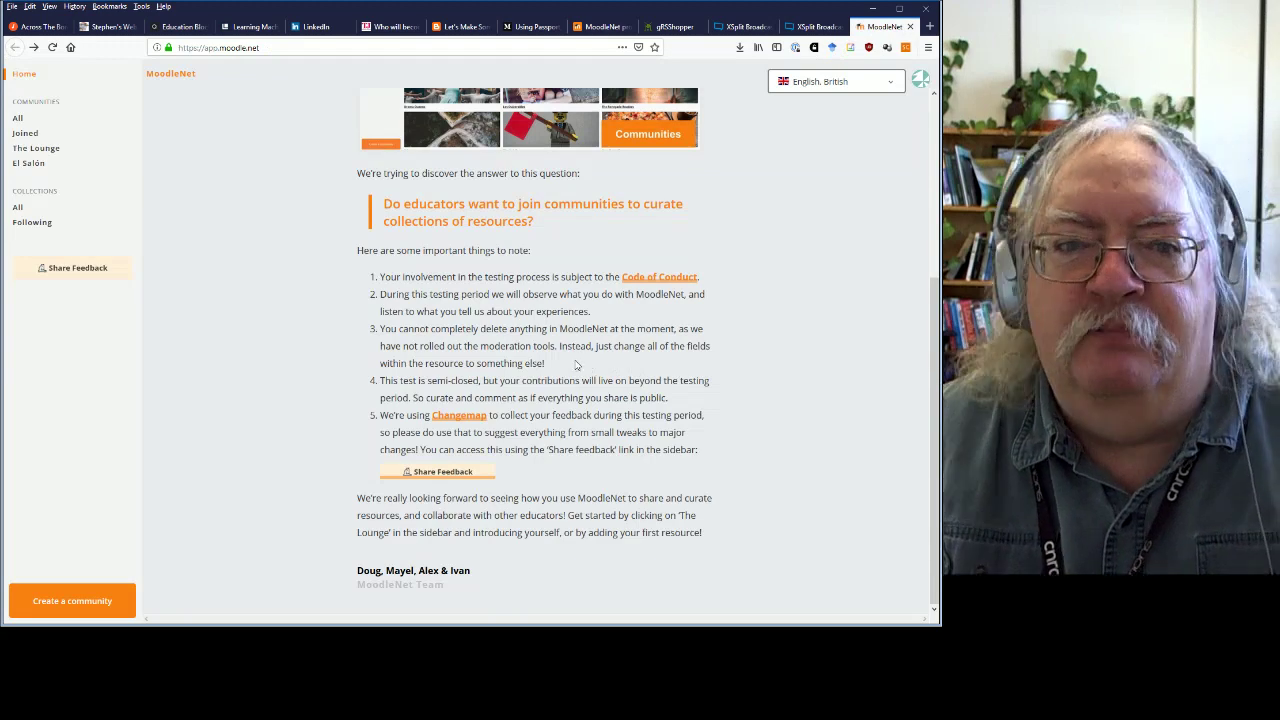
pyautogui.scroll(5, 590, 368)
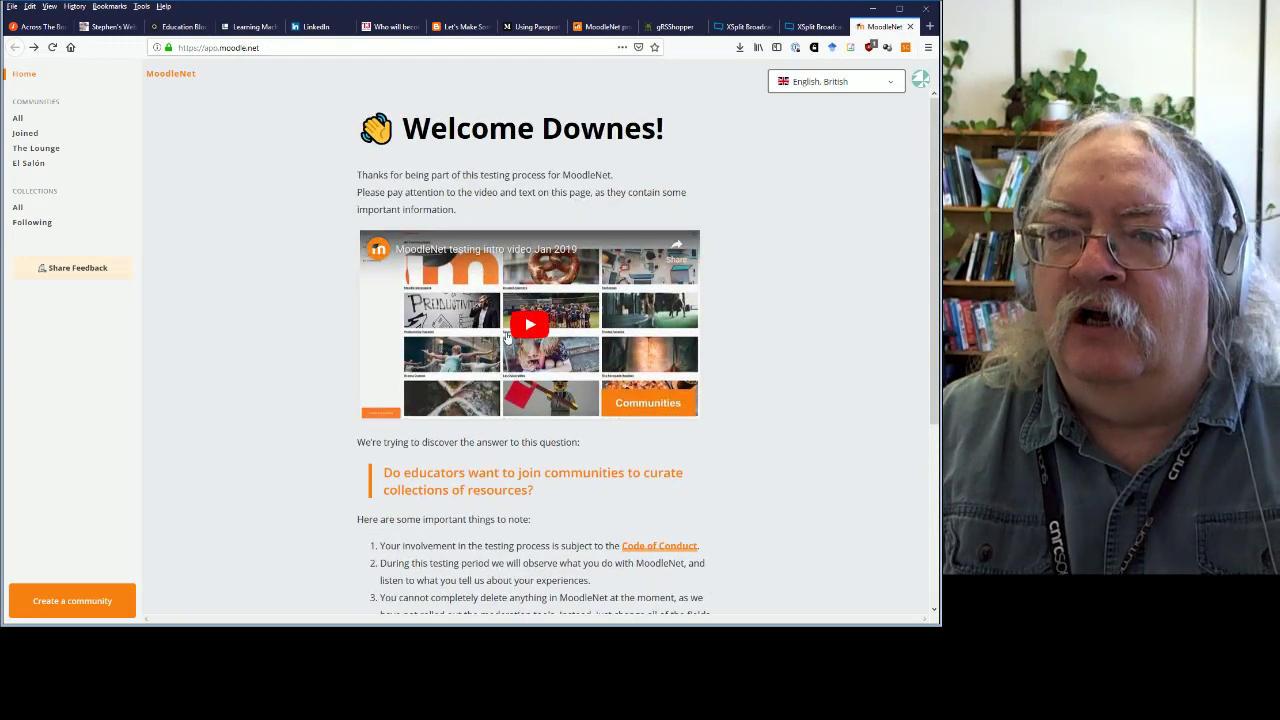
pyautogui.click(892, 88)
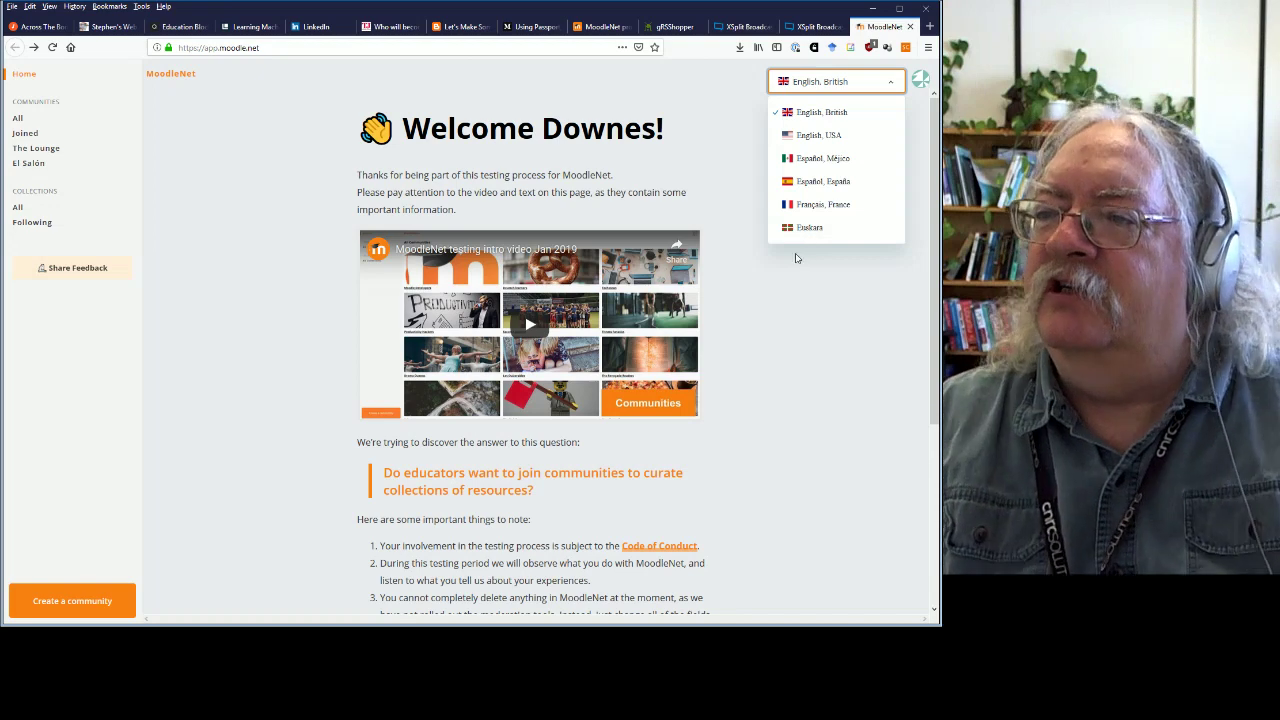
pyautogui.click(796, 256)
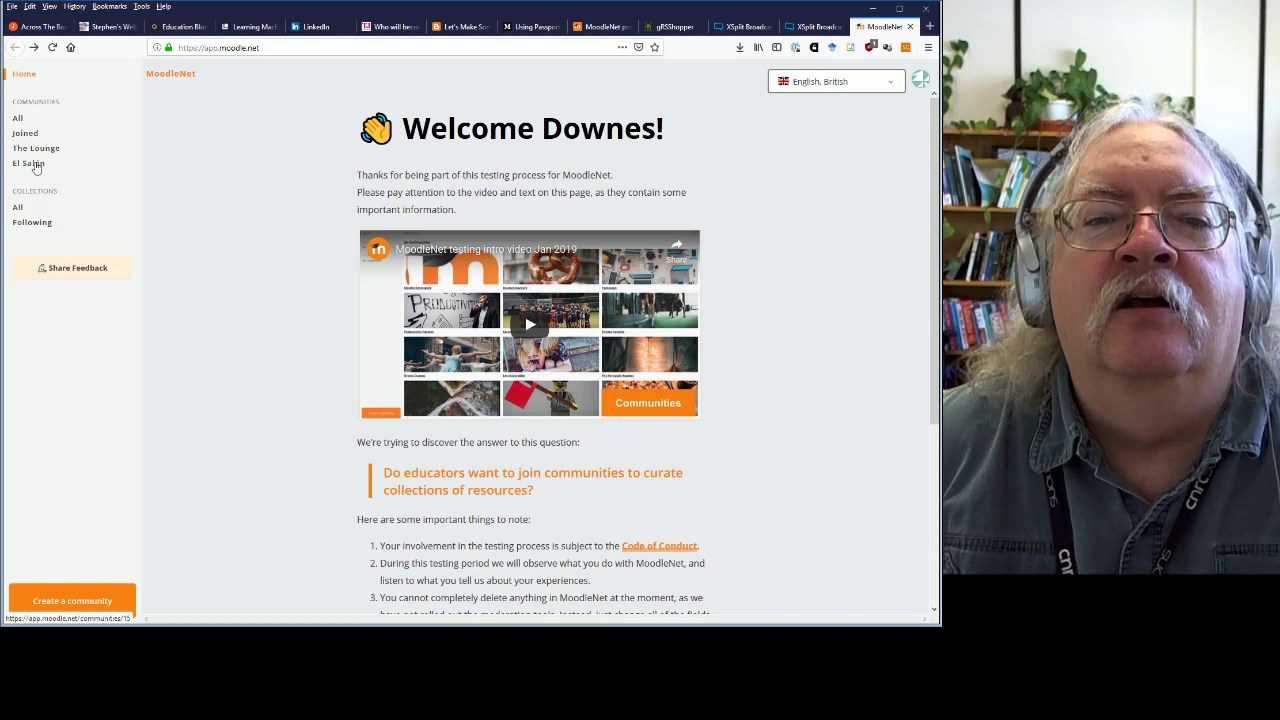
# Go to The Lounge via El Salón and browse the 10 resources in 'Useful links about MoodleNet'.
pyautogui.click(30, 164)
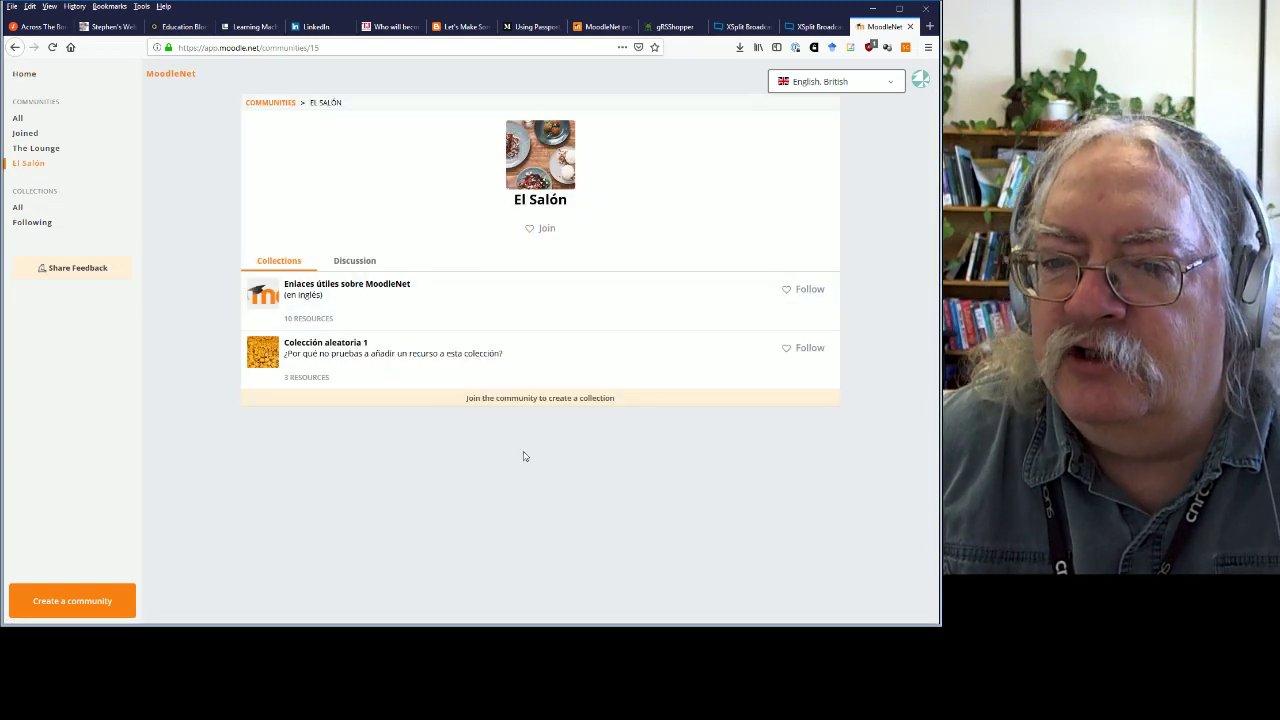
pyautogui.click(30, 150)
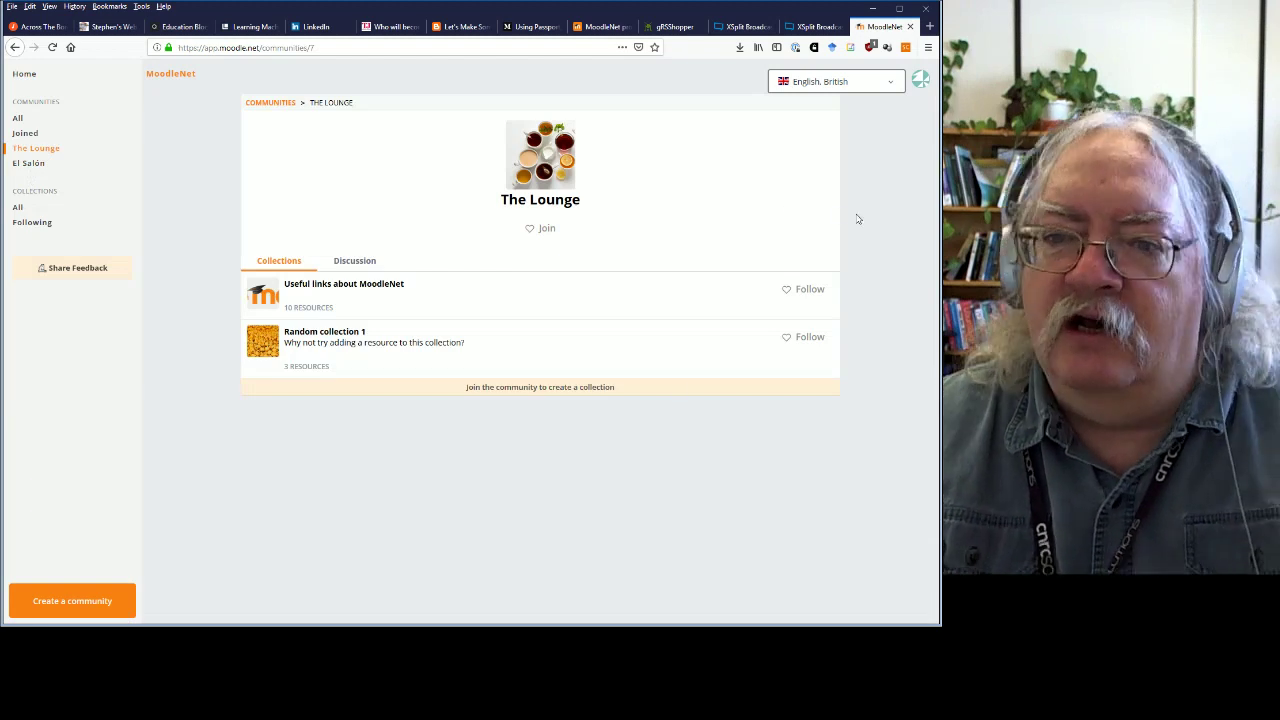
pyautogui.click(368, 284)
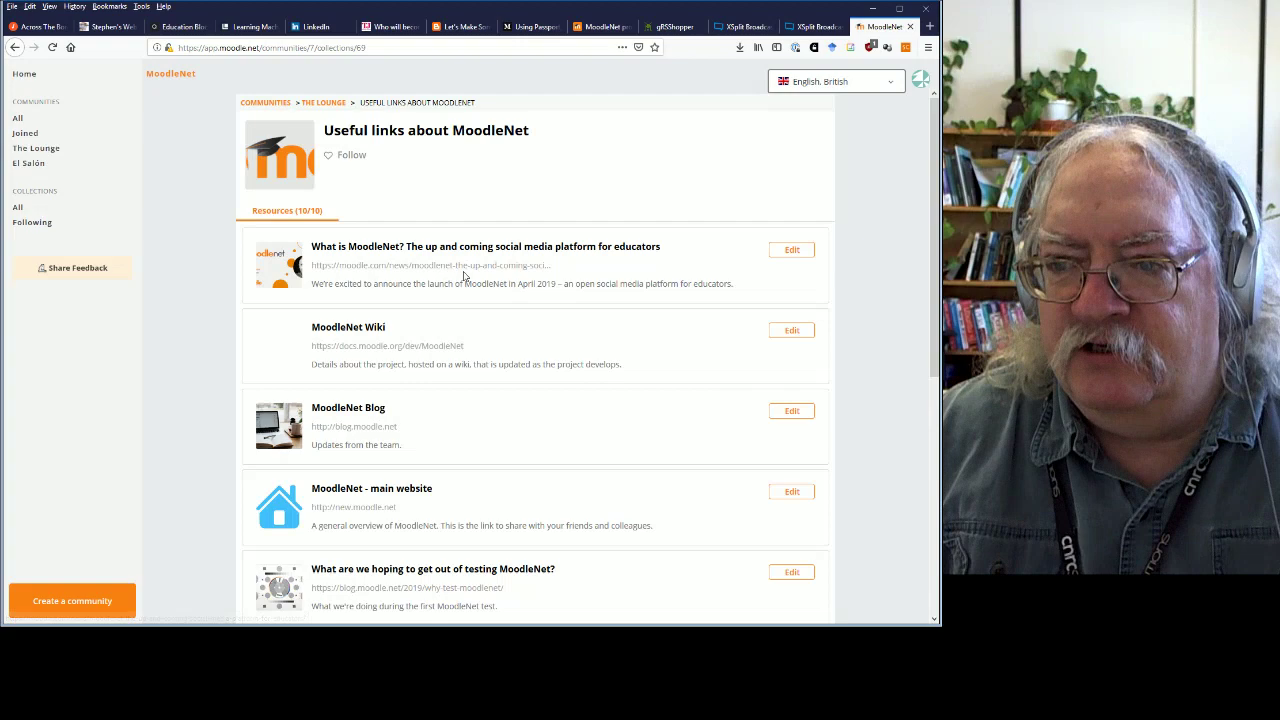
pyautogui.scroll(-1, 480, 258)
pyautogui.scroll(-5, 505, 324)
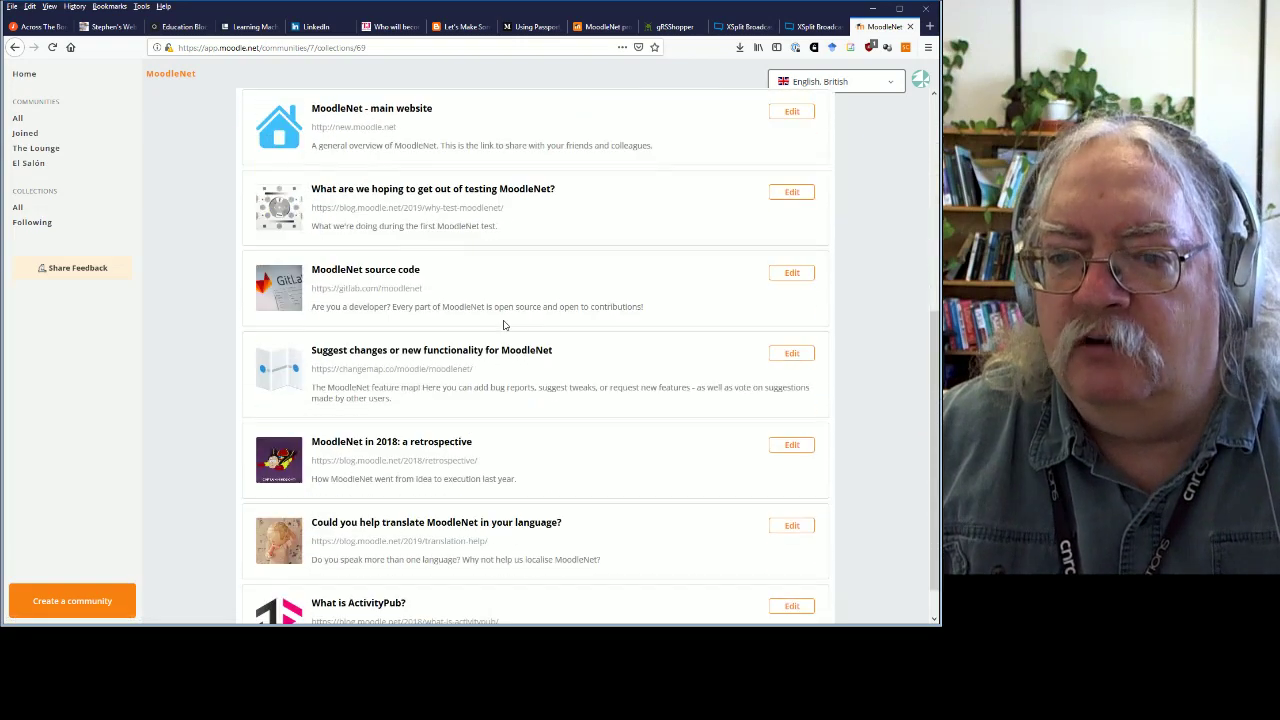
pyautogui.scroll(4, 586, 317)
pyautogui.scroll(2, 573, 321)
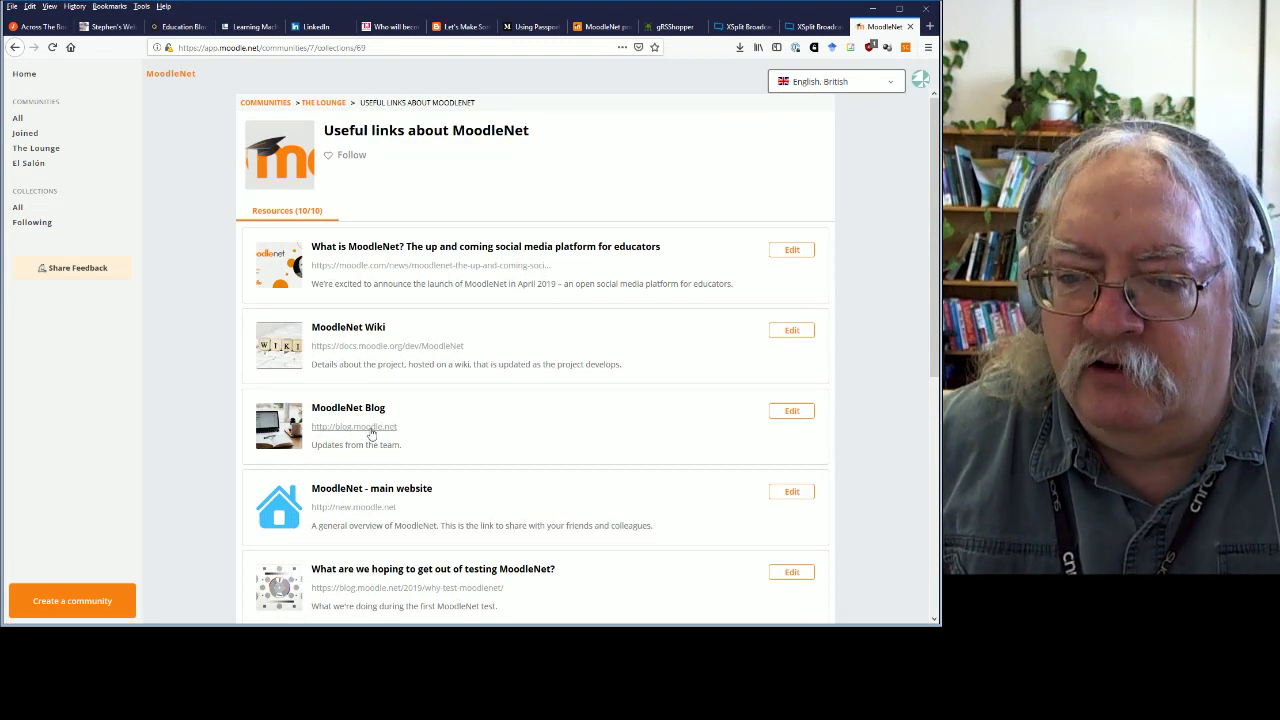
pyautogui.scroll(-3, 404, 222)
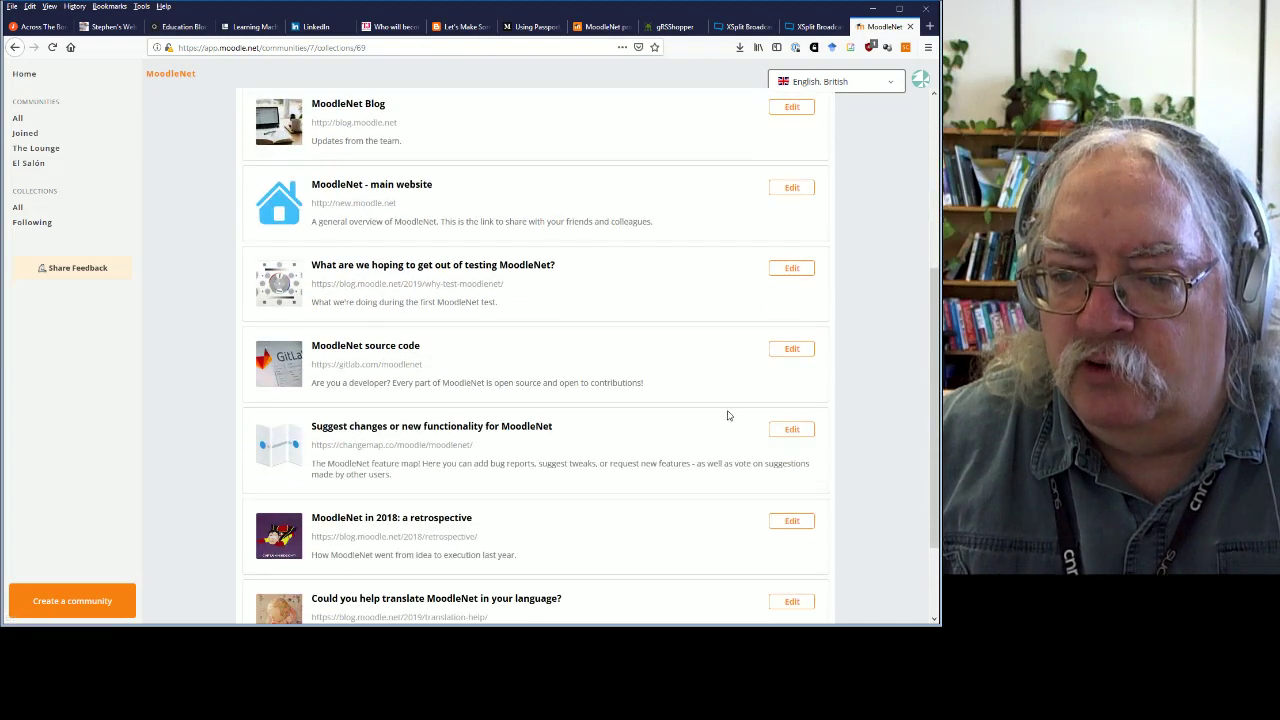
pyautogui.scroll(-2, 730, 415)
pyautogui.scroll(5, 443, 366)
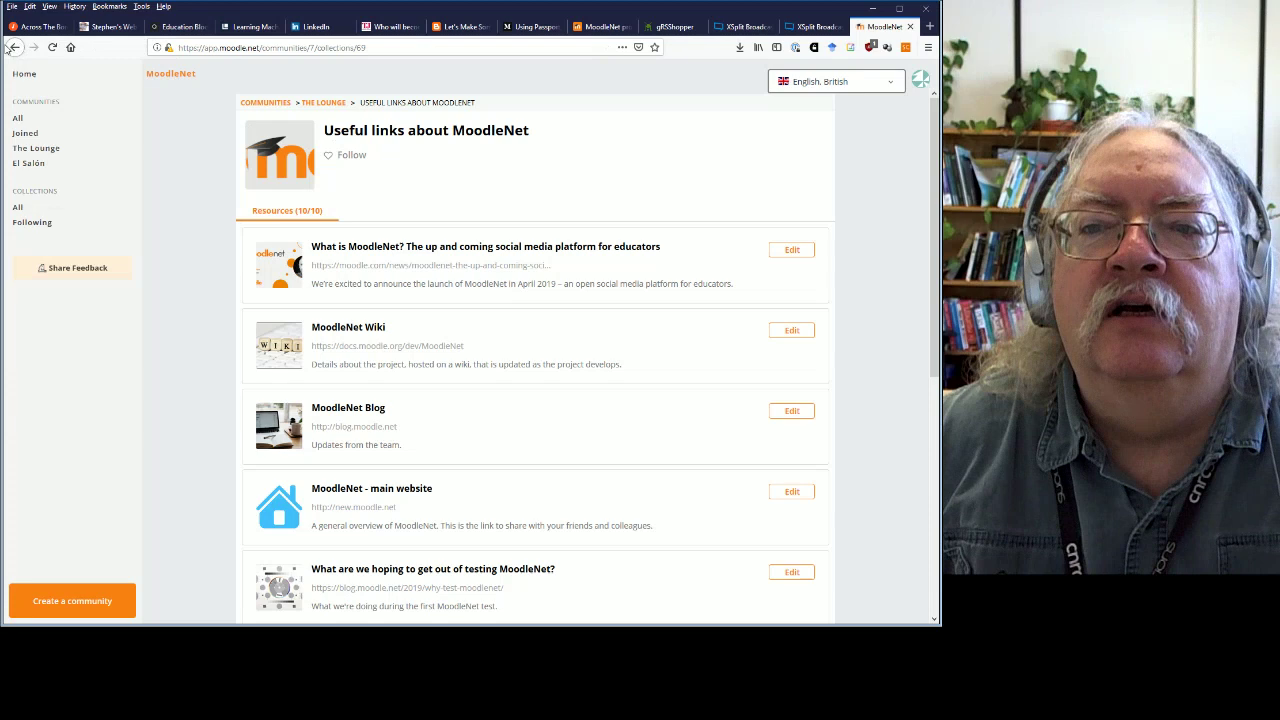
# Open Random collection 1, check the German trivia game resource's details, and follow the collection.
pyautogui.click(15, 48)
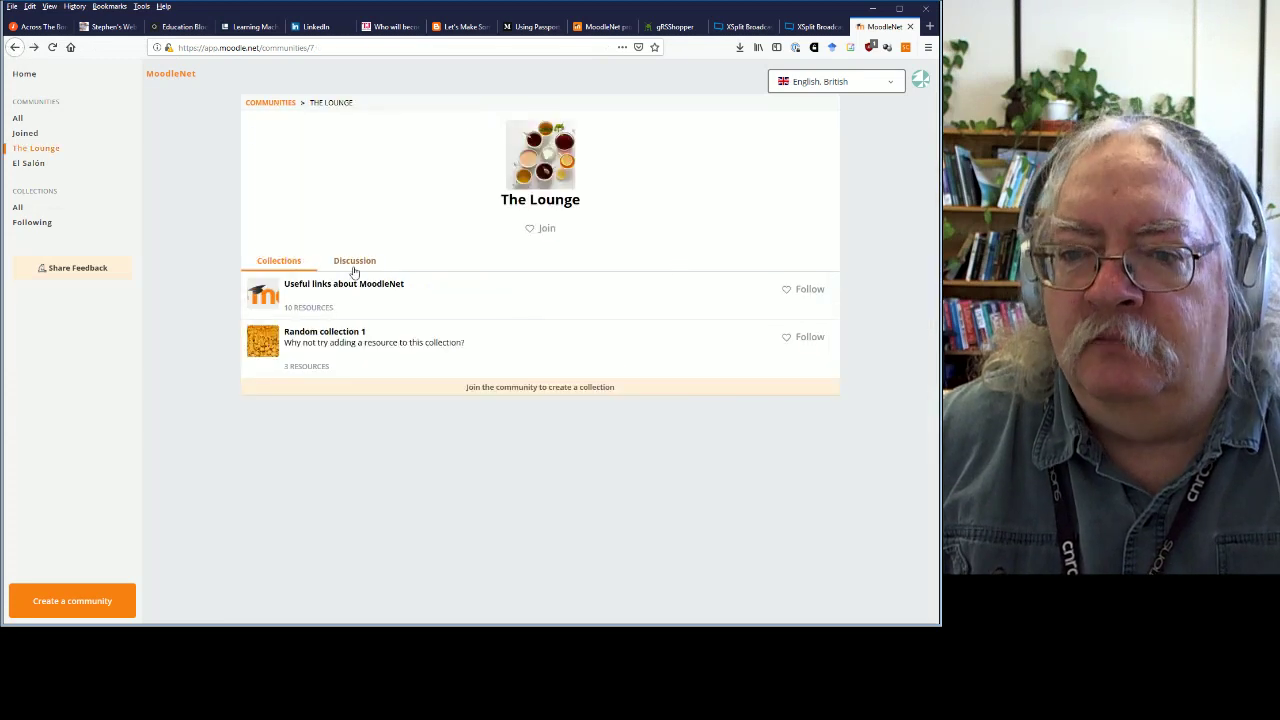
pyautogui.click(343, 342)
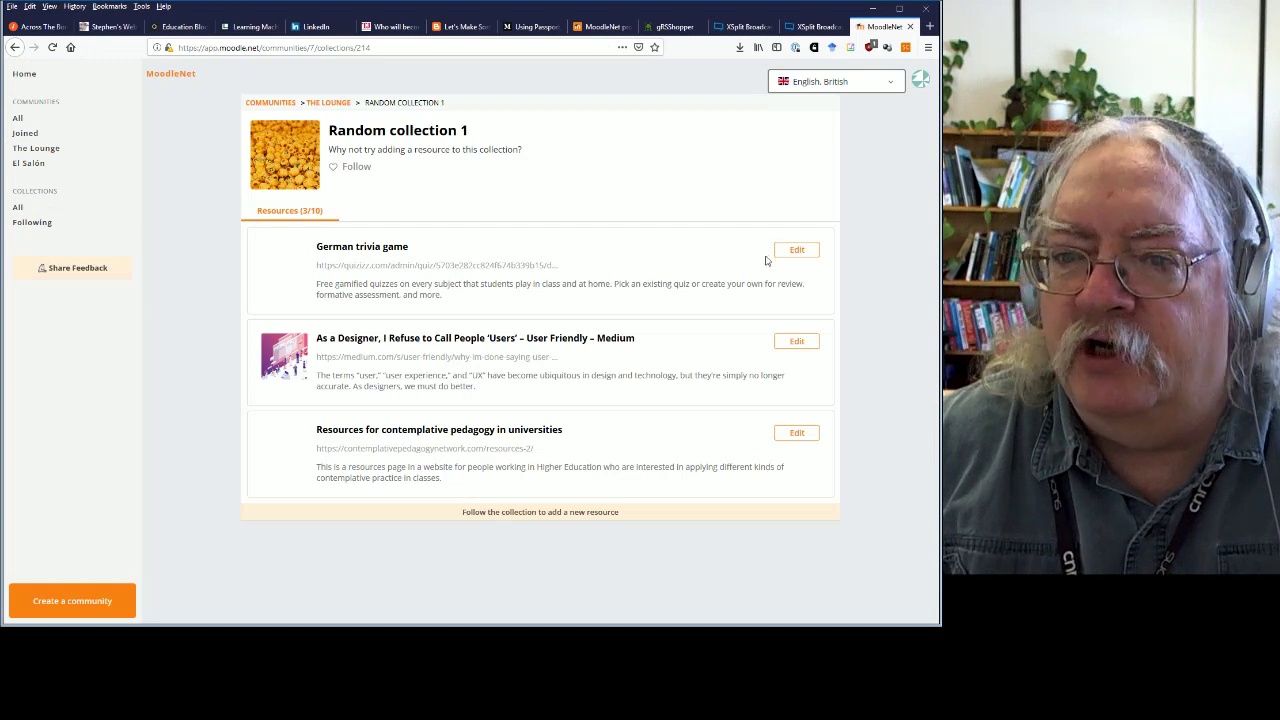
pyautogui.click(795, 251)
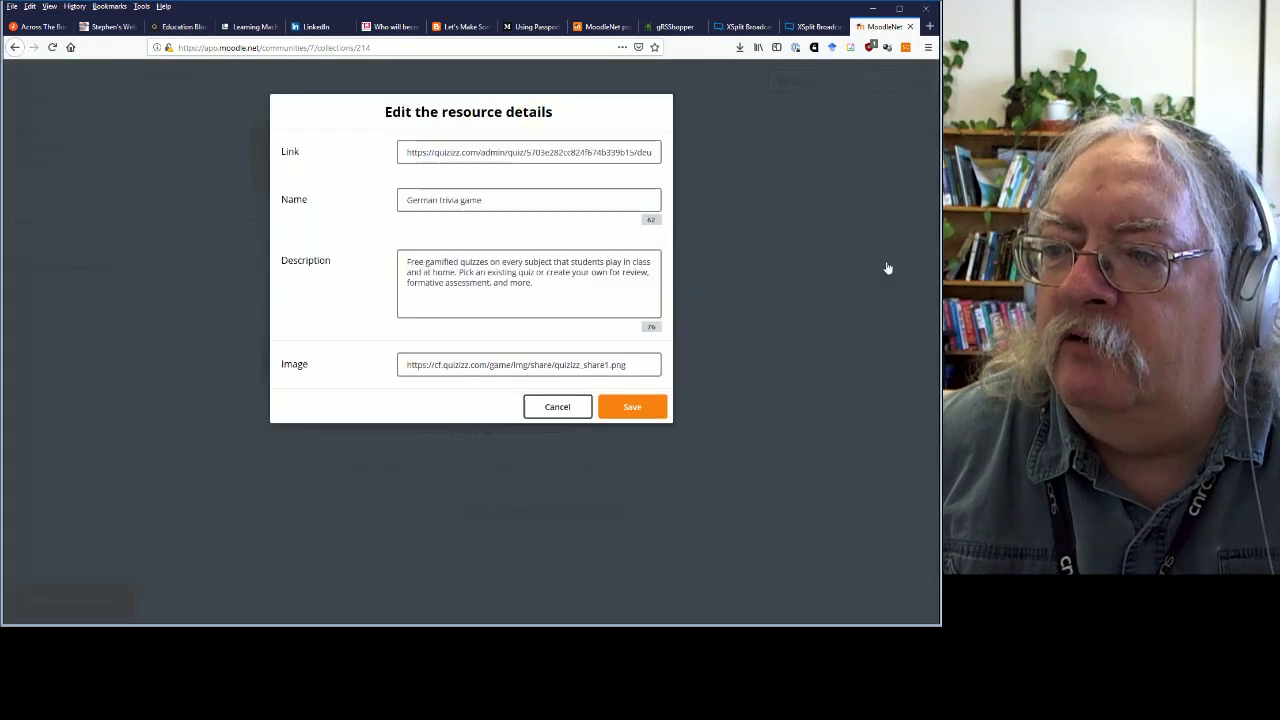
pyautogui.click(557, 407)
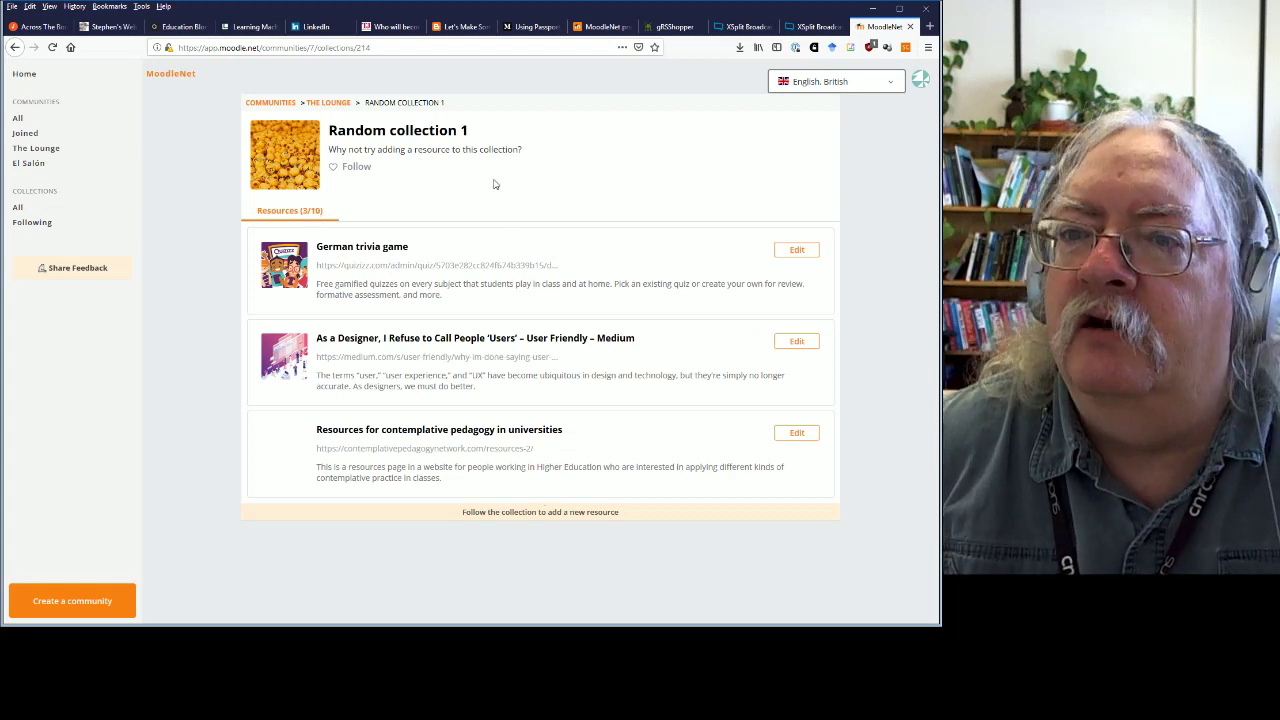
pyautogui.click(356, 167)
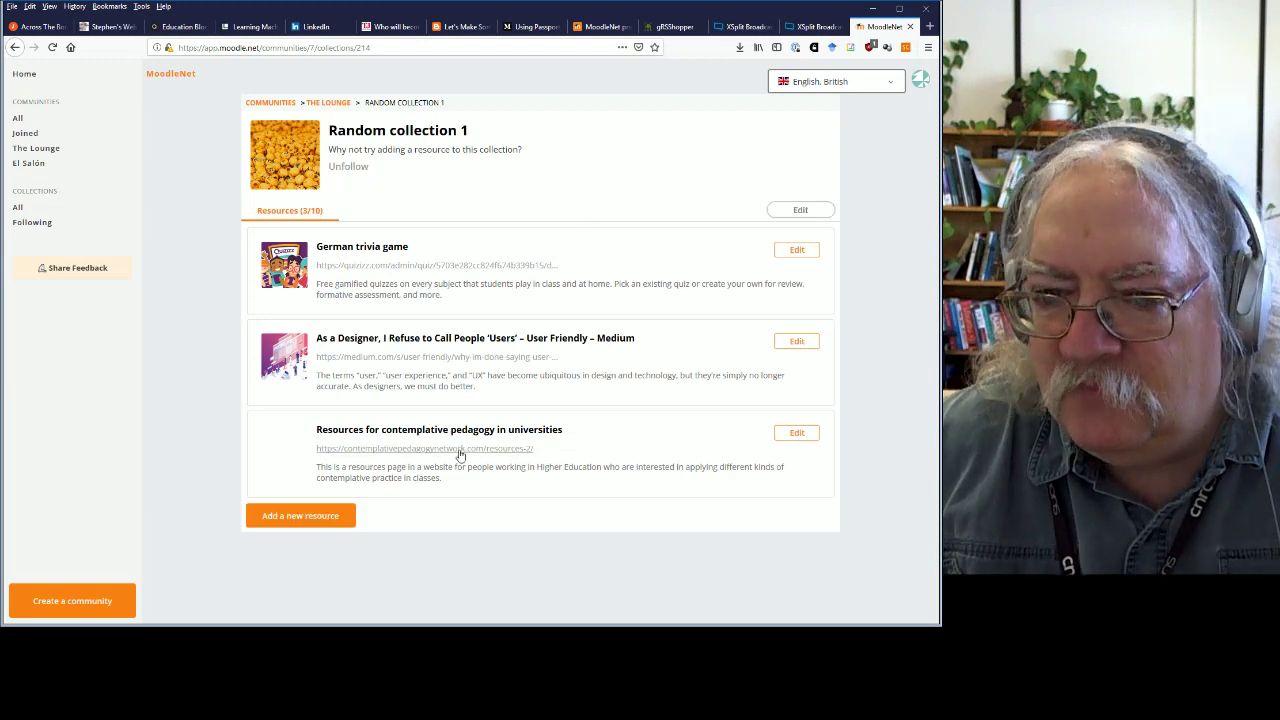
pyautogui.click(305, 517)
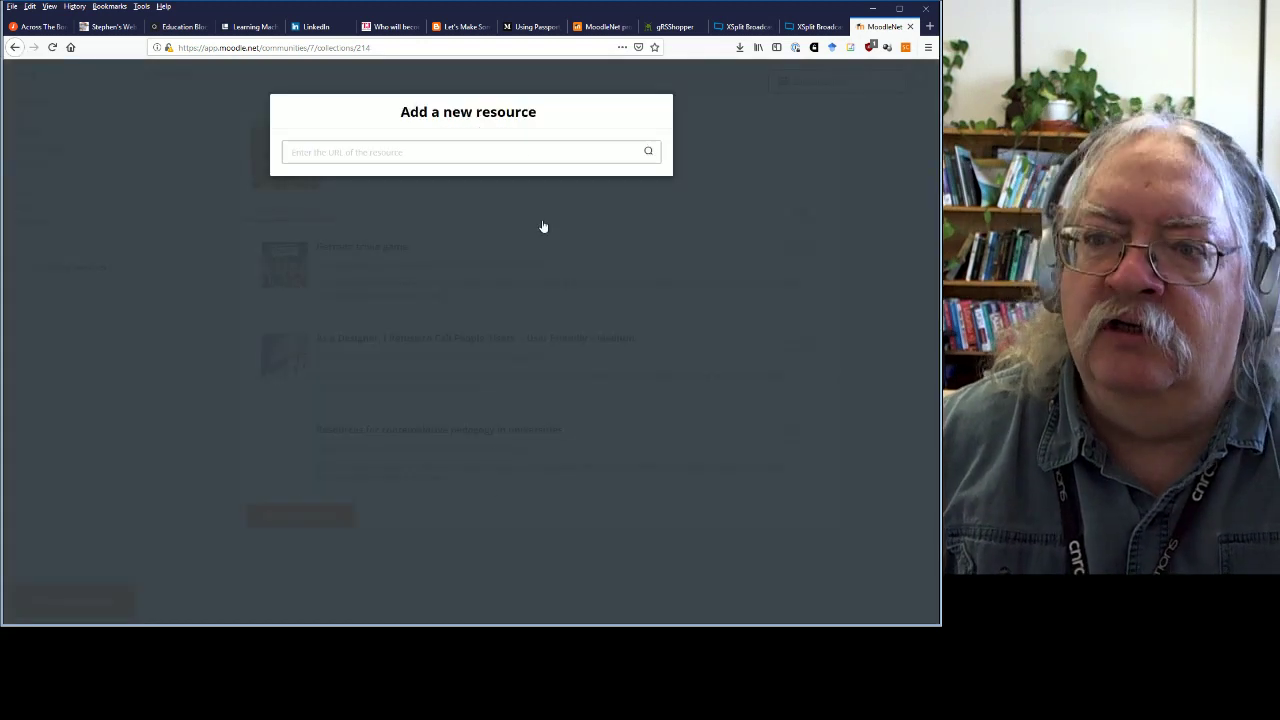
pyautogui.click(430, 152)
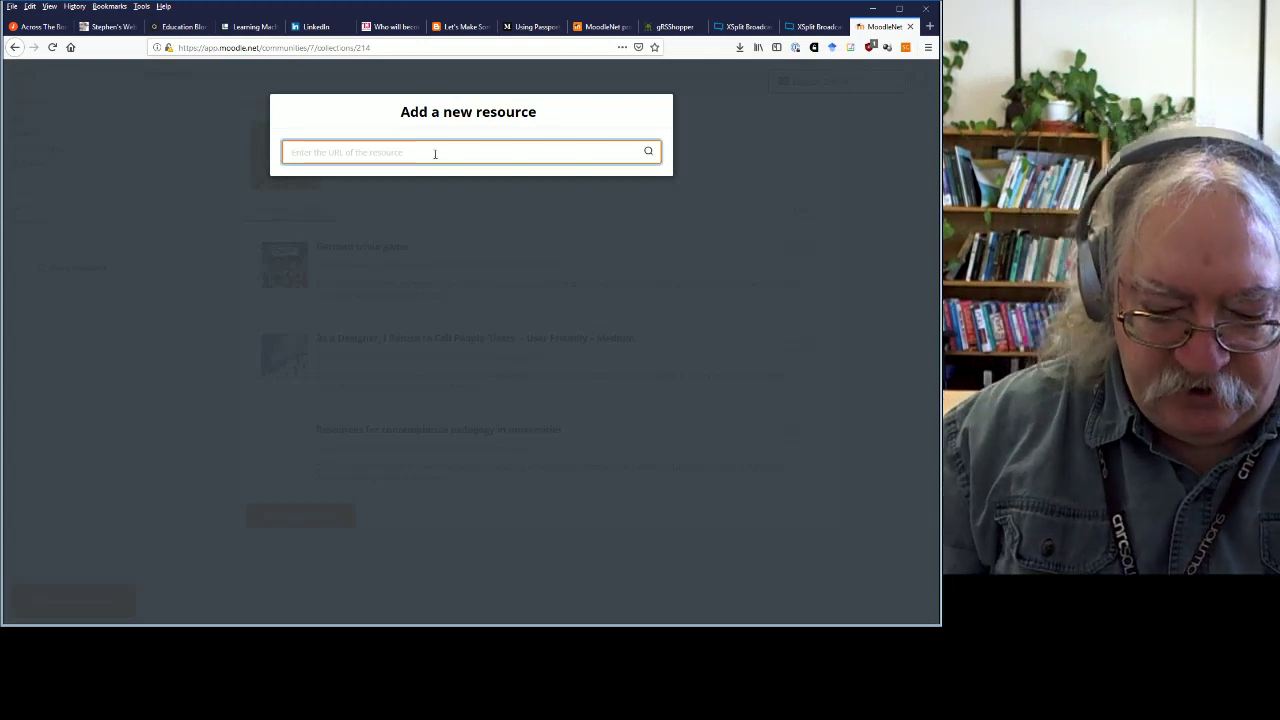
pyautogui.write('http')
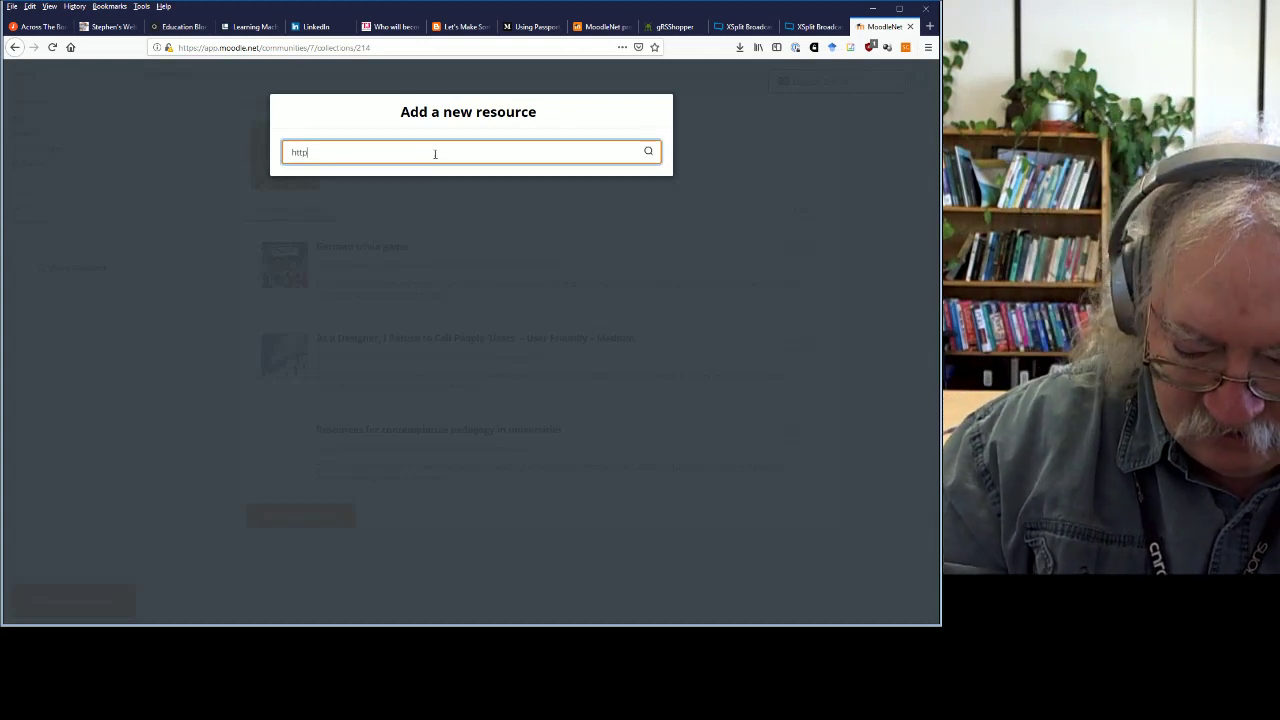
pyautogui.write('s://www.downes.ca/news/OLDaily.htm')
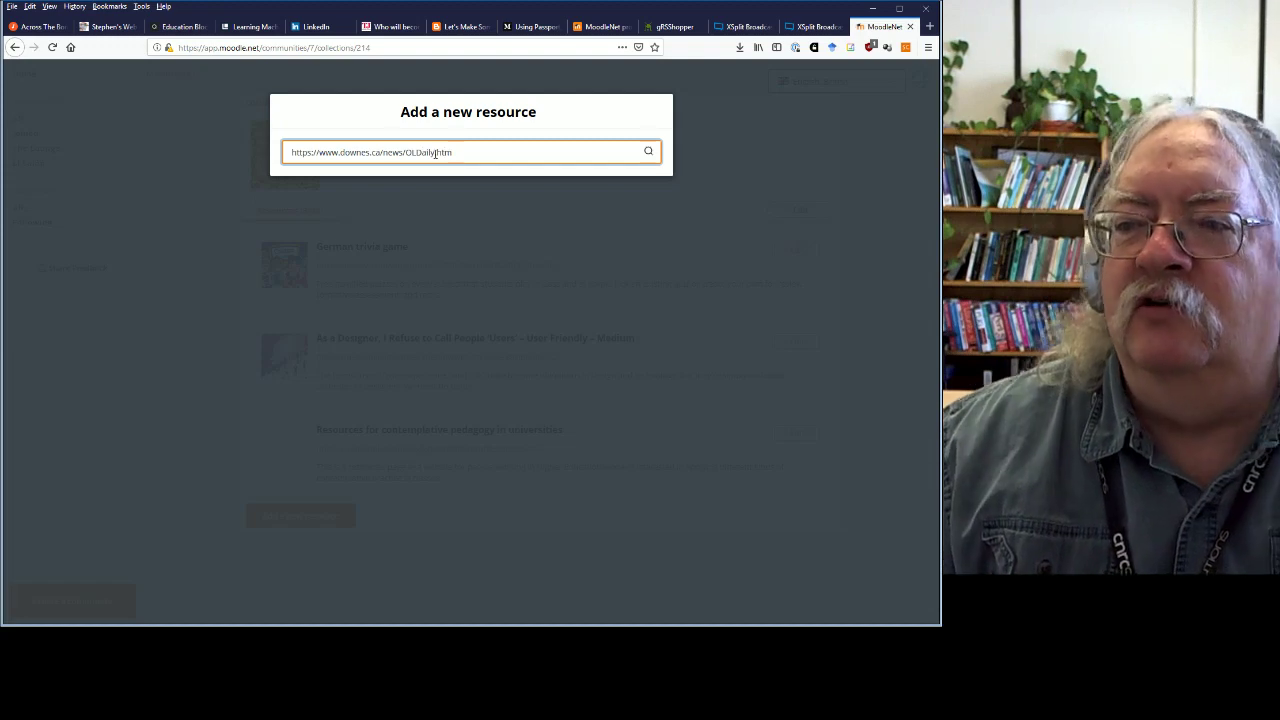
pyautogui.press('Return')
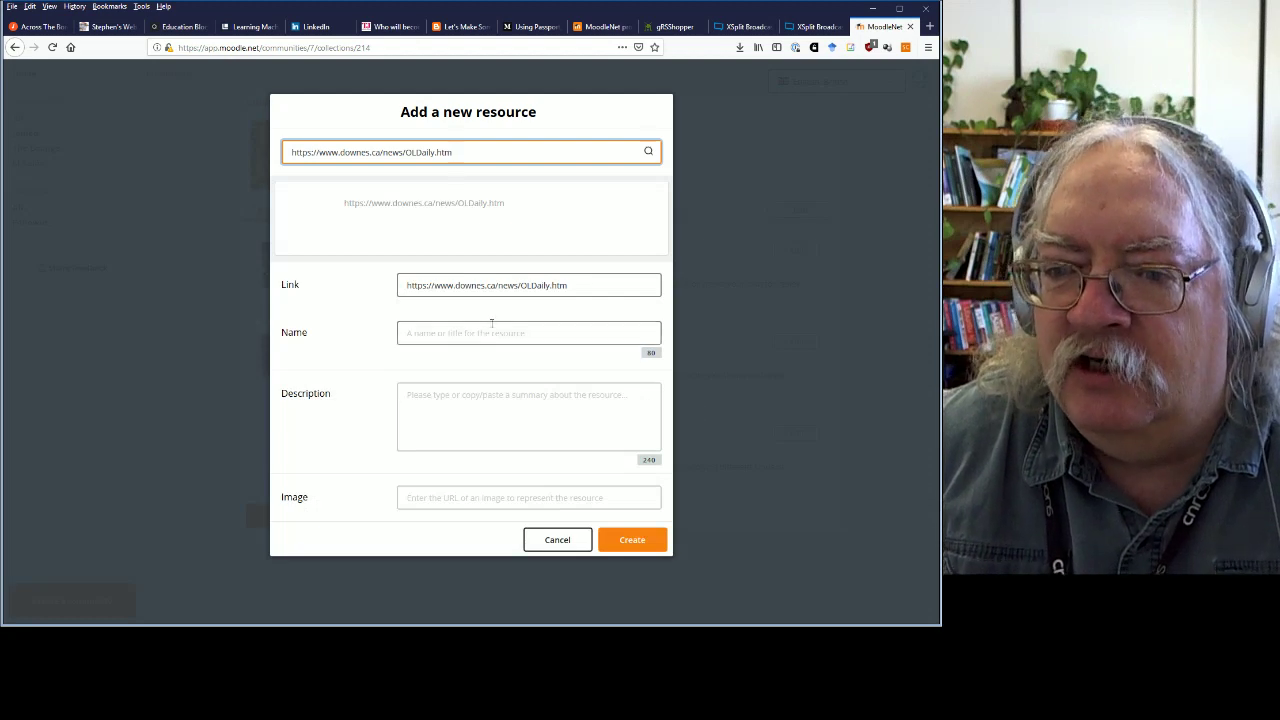
pyautogui.click(505, 336)
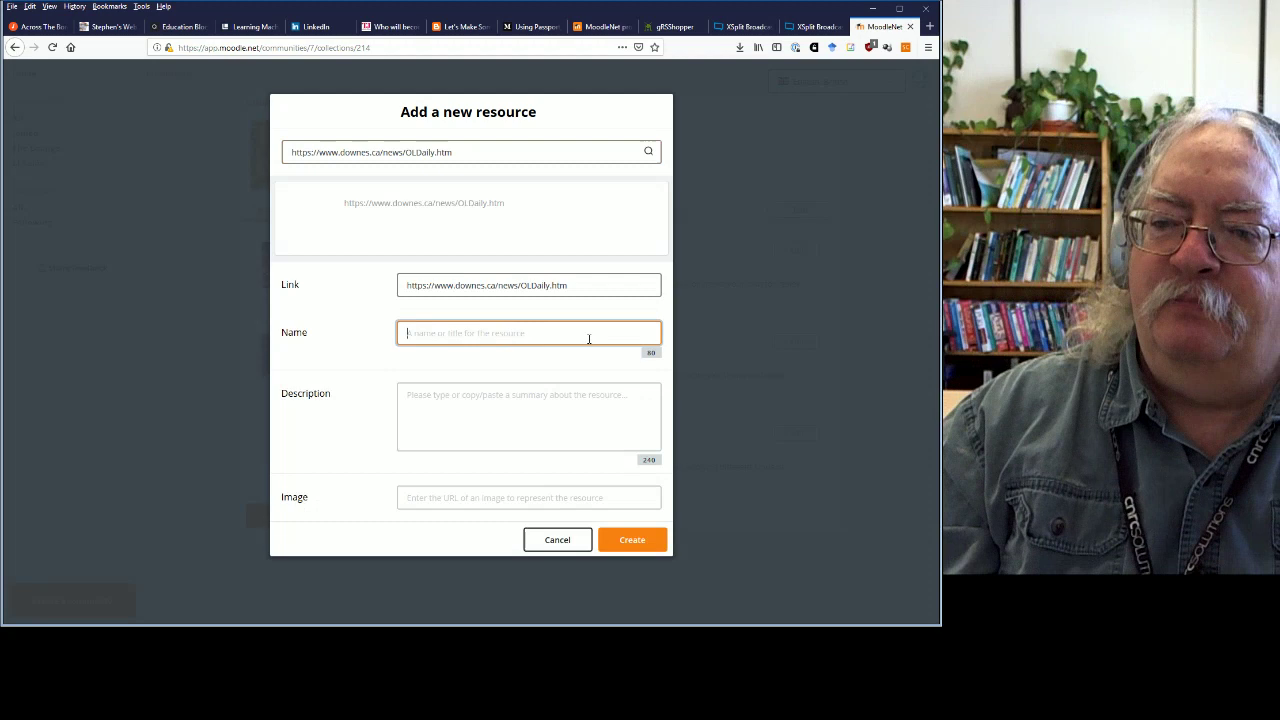
pyautogui.write('OLDaily')
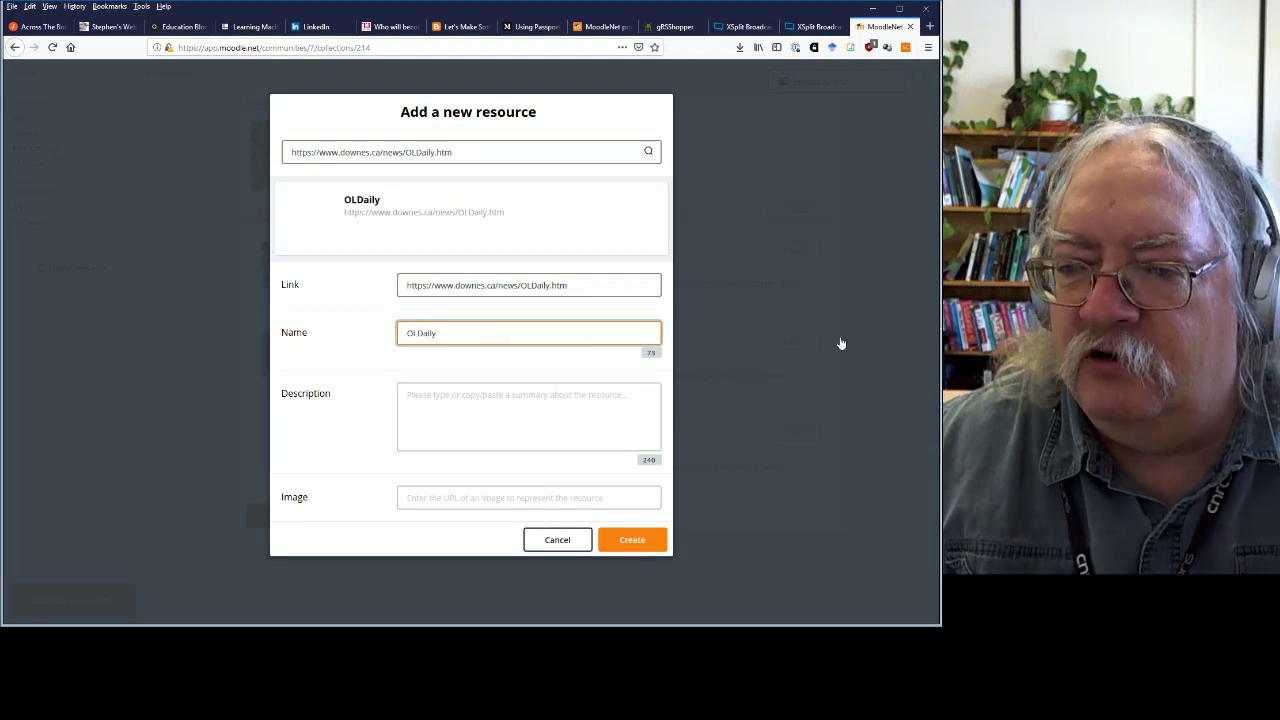
pyautogui.click(828, 349)
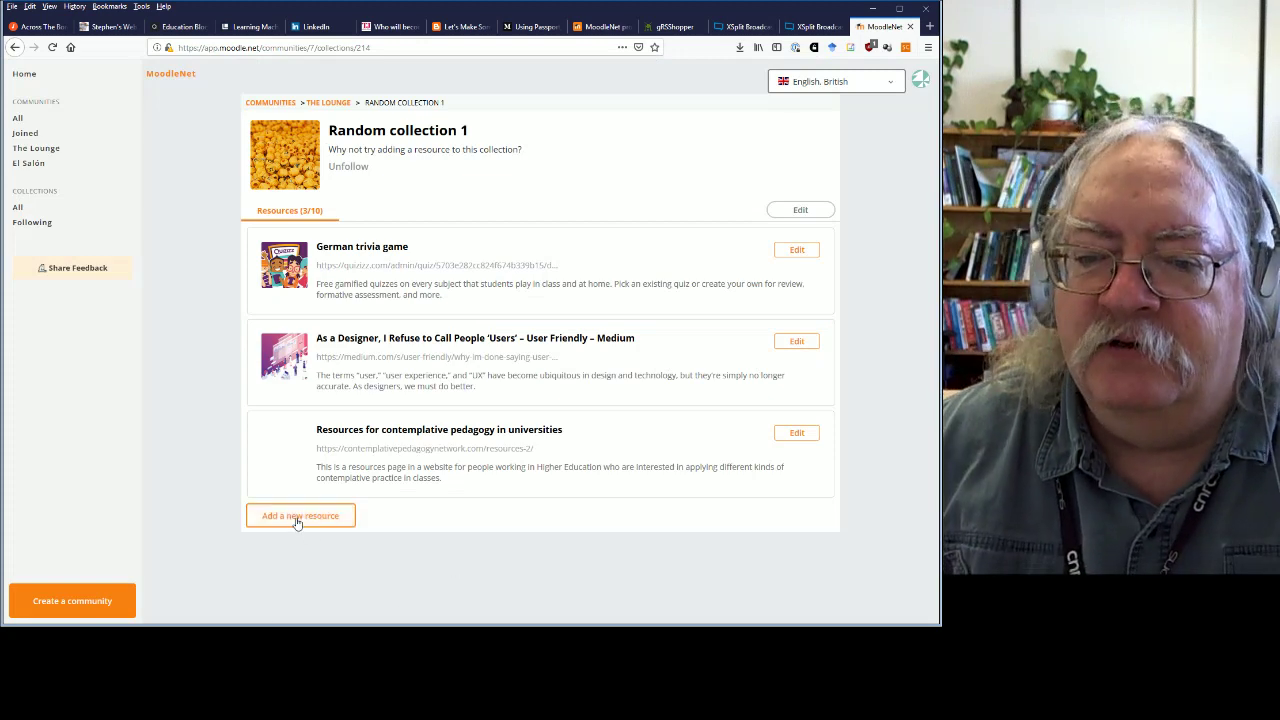
# Fill the new resource form with name OLDaily and description E-Learning Newsletter.
pyautogui.click(297, 522)
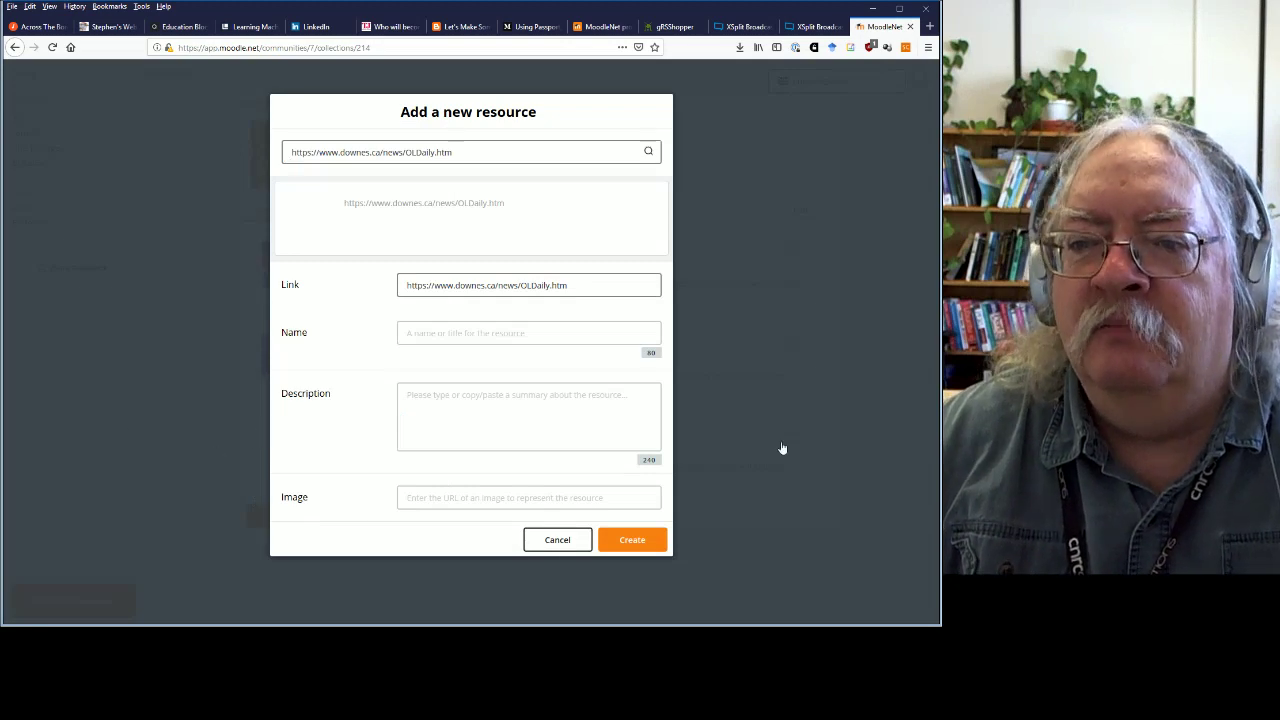
pyautogui.click(820, 391)
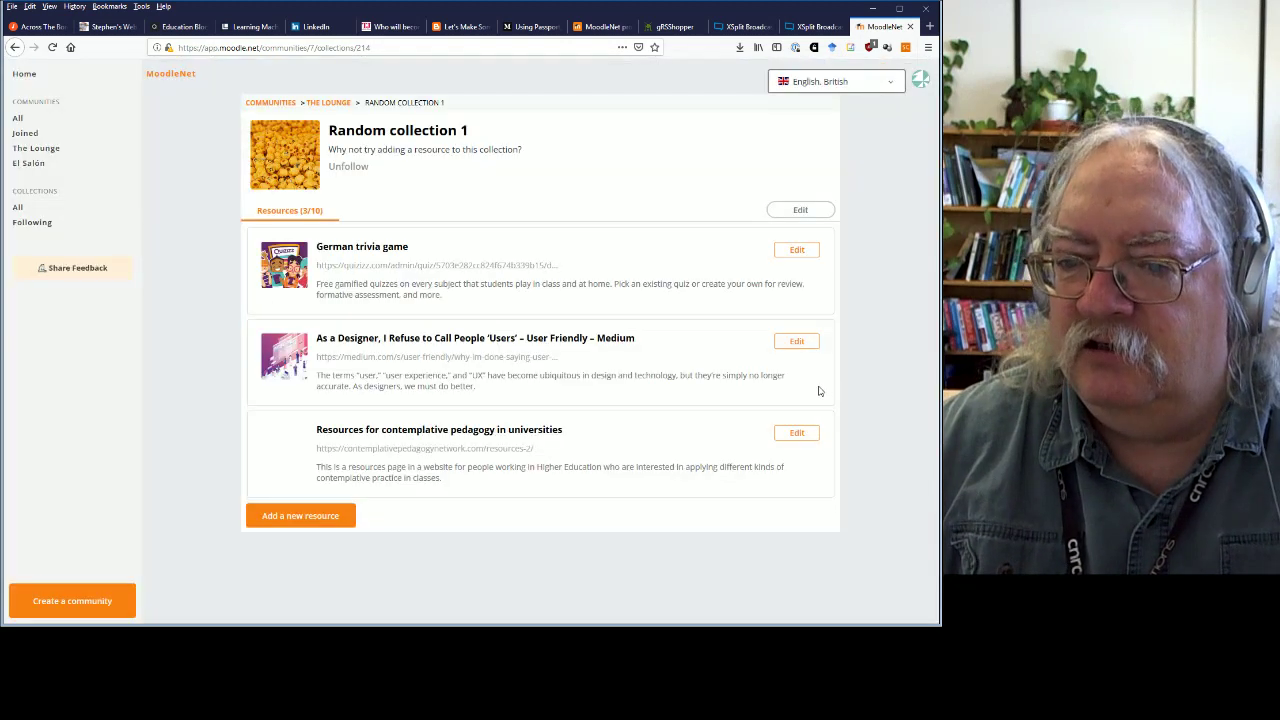
pyautogui.click(307, 522)
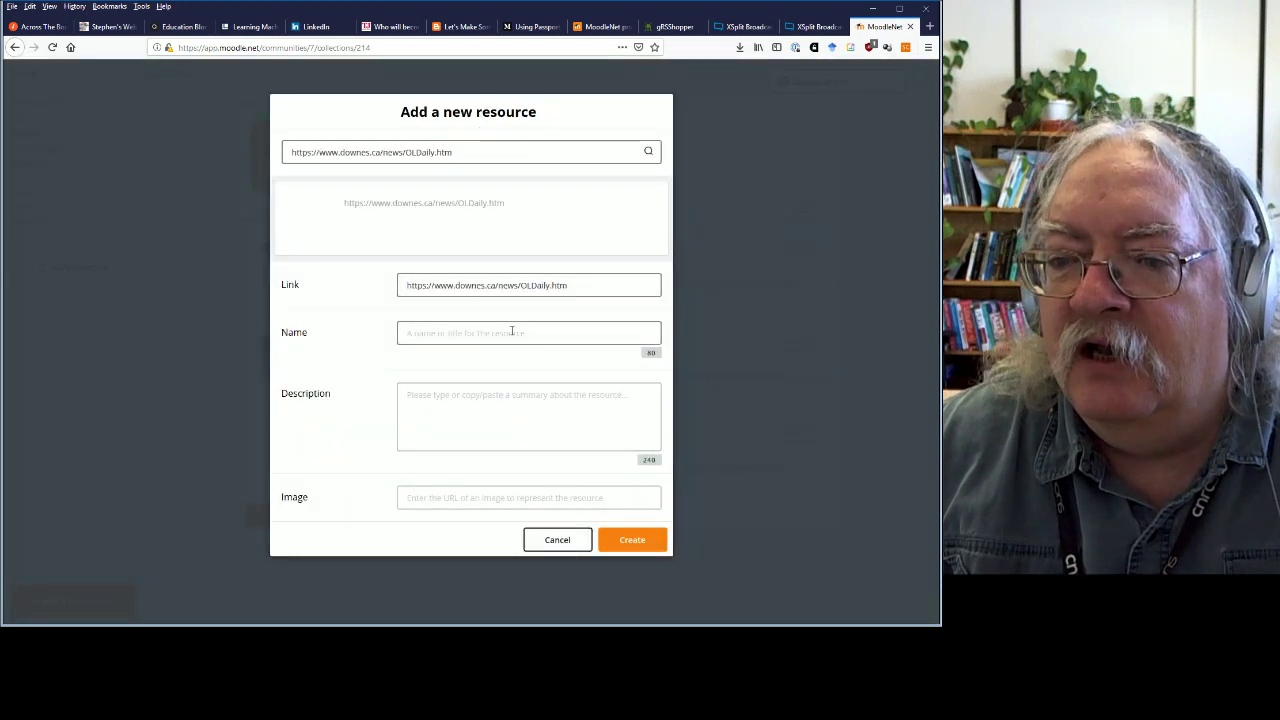
pyautogui.click(514, 332)
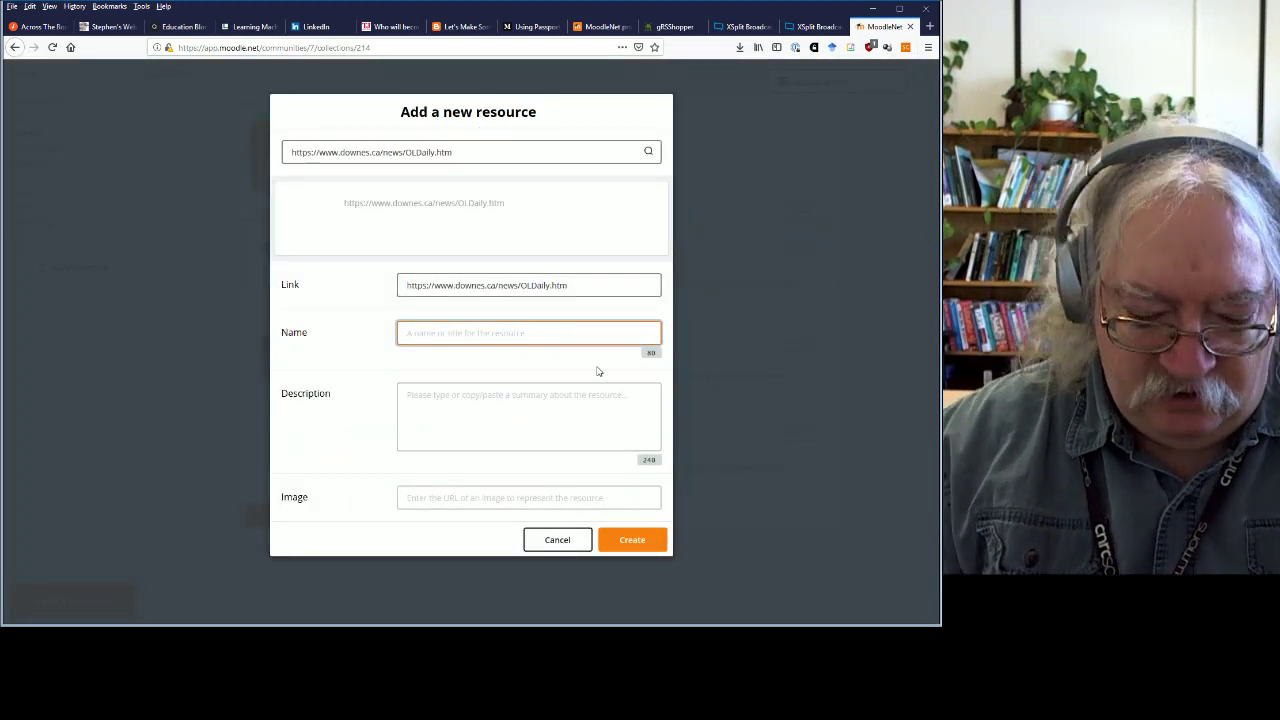
pyautogui.write('OLda')
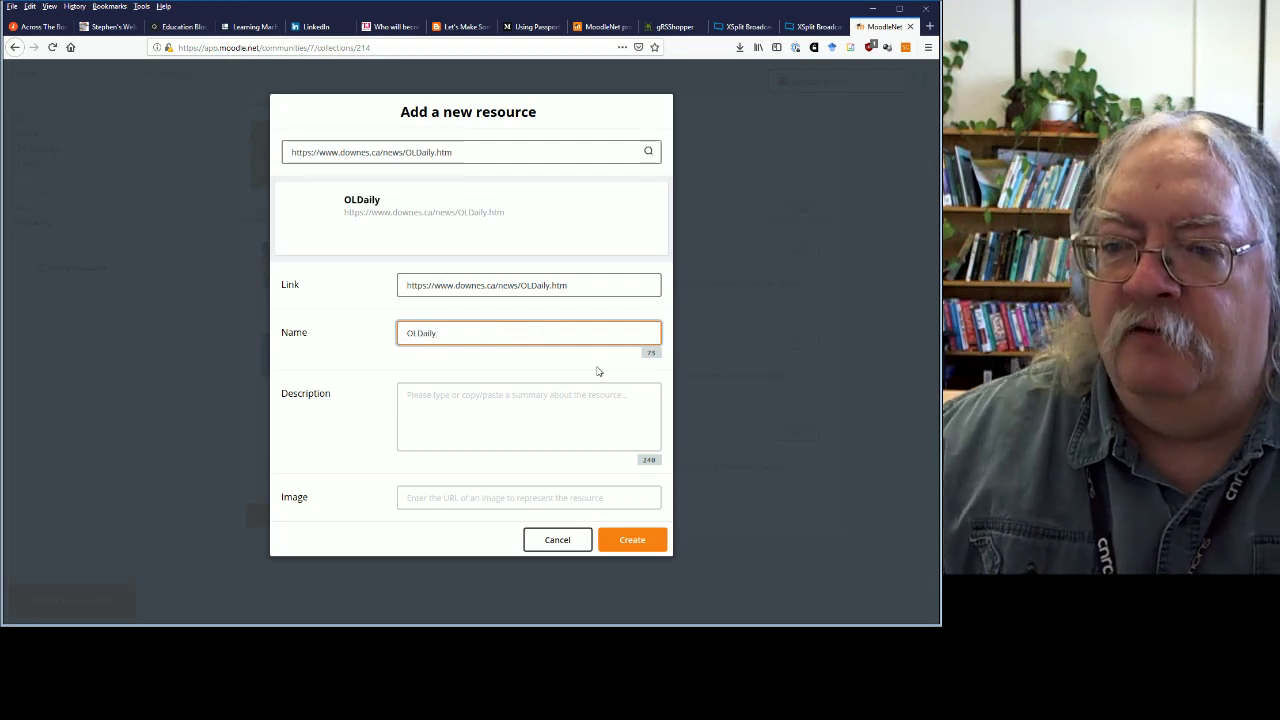
pyautogui.click(743, 380)
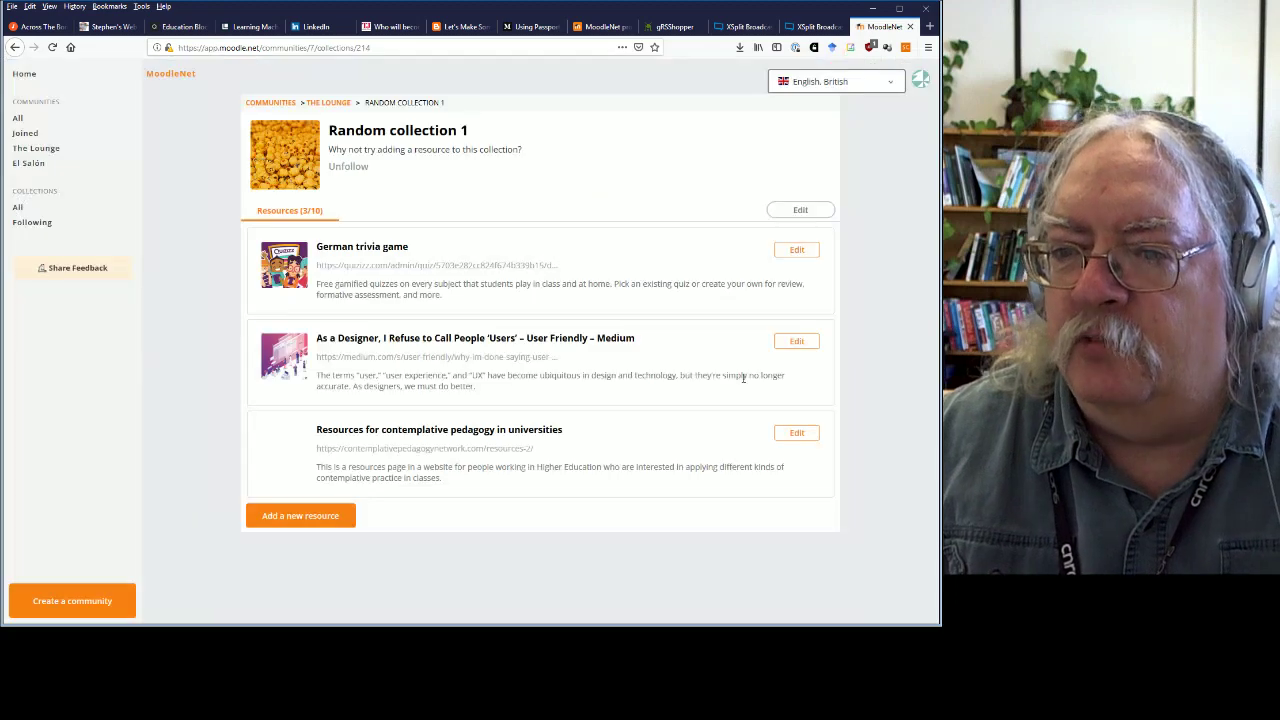
pyautogui.click(320, 516)
pyautogui.click(466, 332)
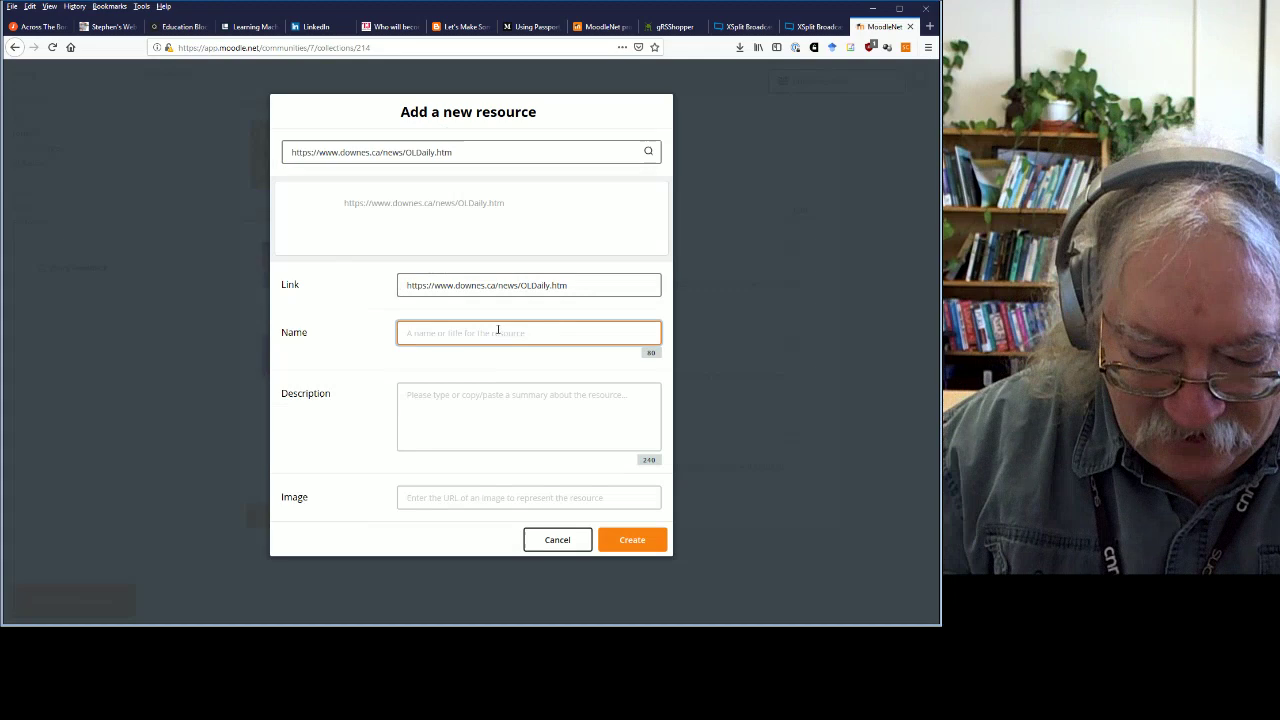
pyautogui.write('OLDaily')
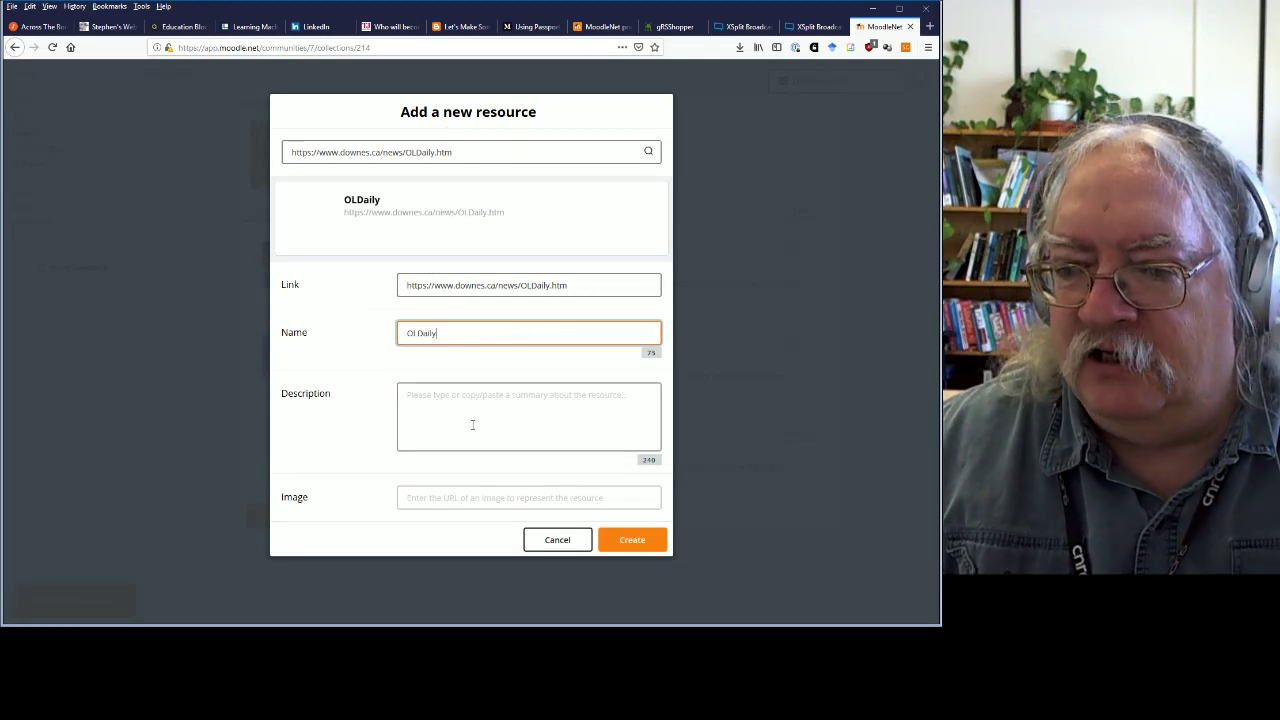
pyautogui.click(471, 430)
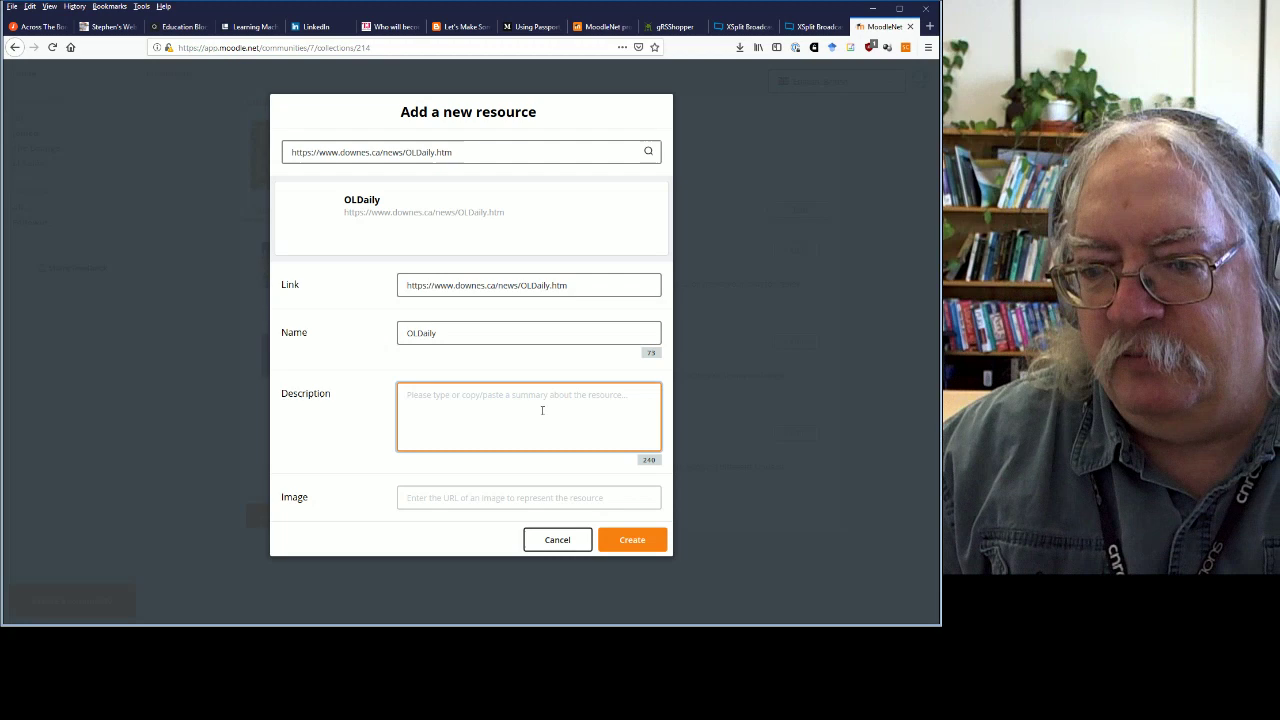
pyautogui.write('E-Learning')
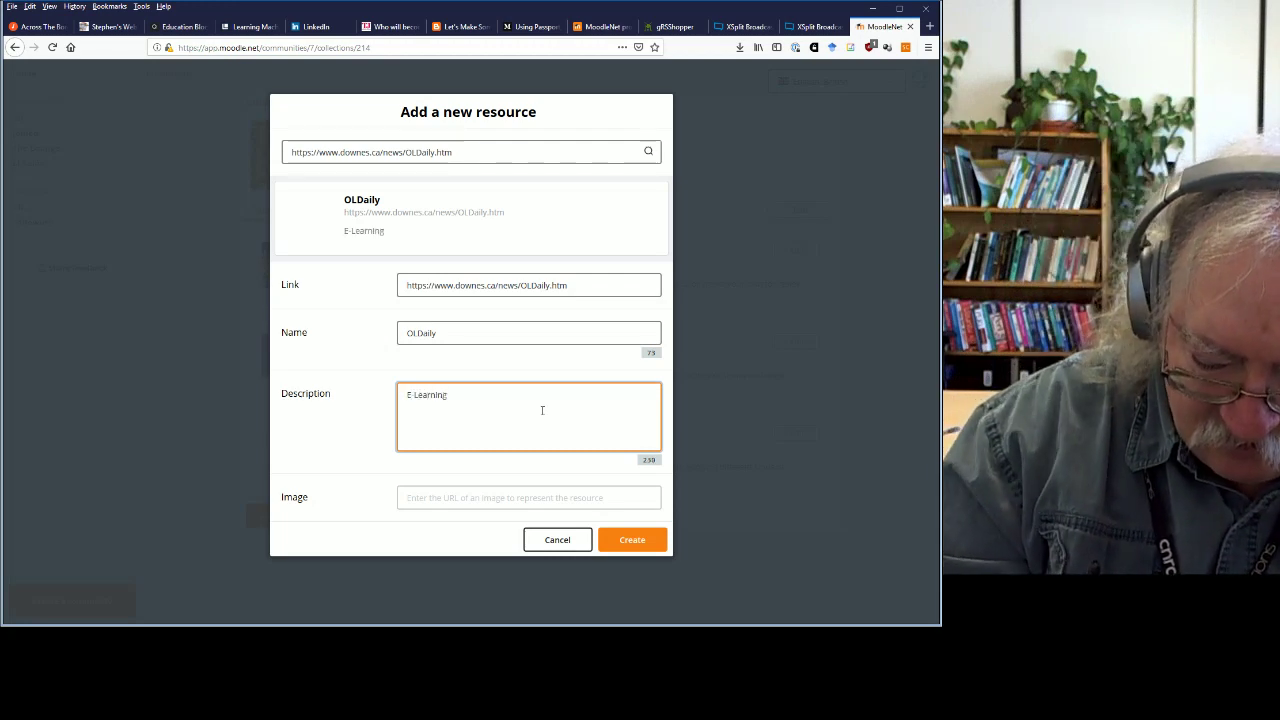
pyautogui.write(' Newsletter')
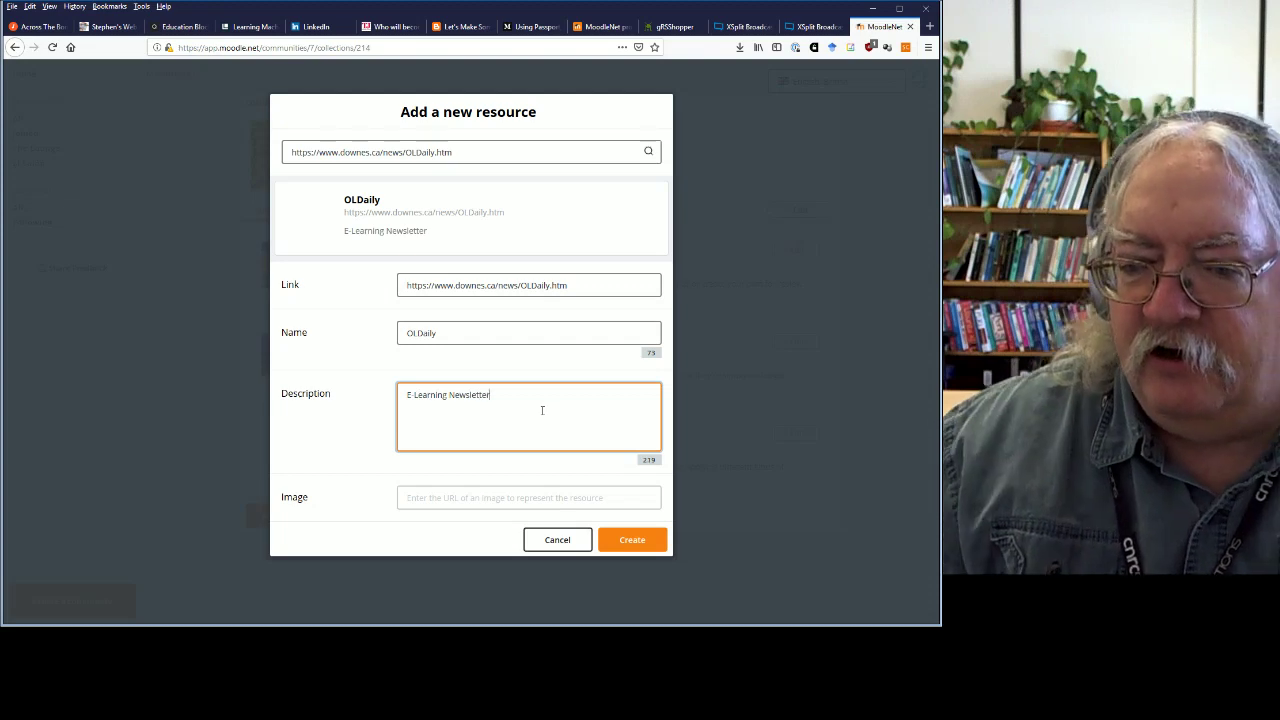
pyautogui.click(519, 497)
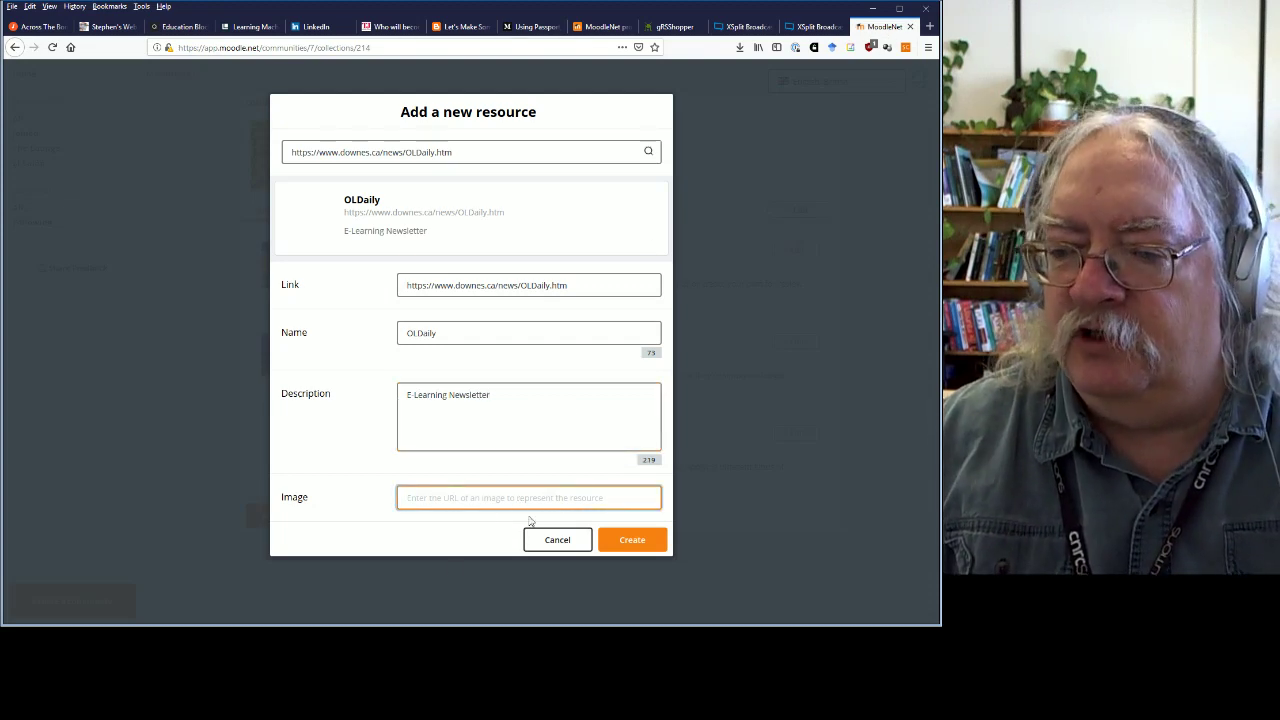
# Open downes.ca in a new tab, copy the sparrow logo's image address, and return to MoodleNet.
pyautogui.click(931, 27)
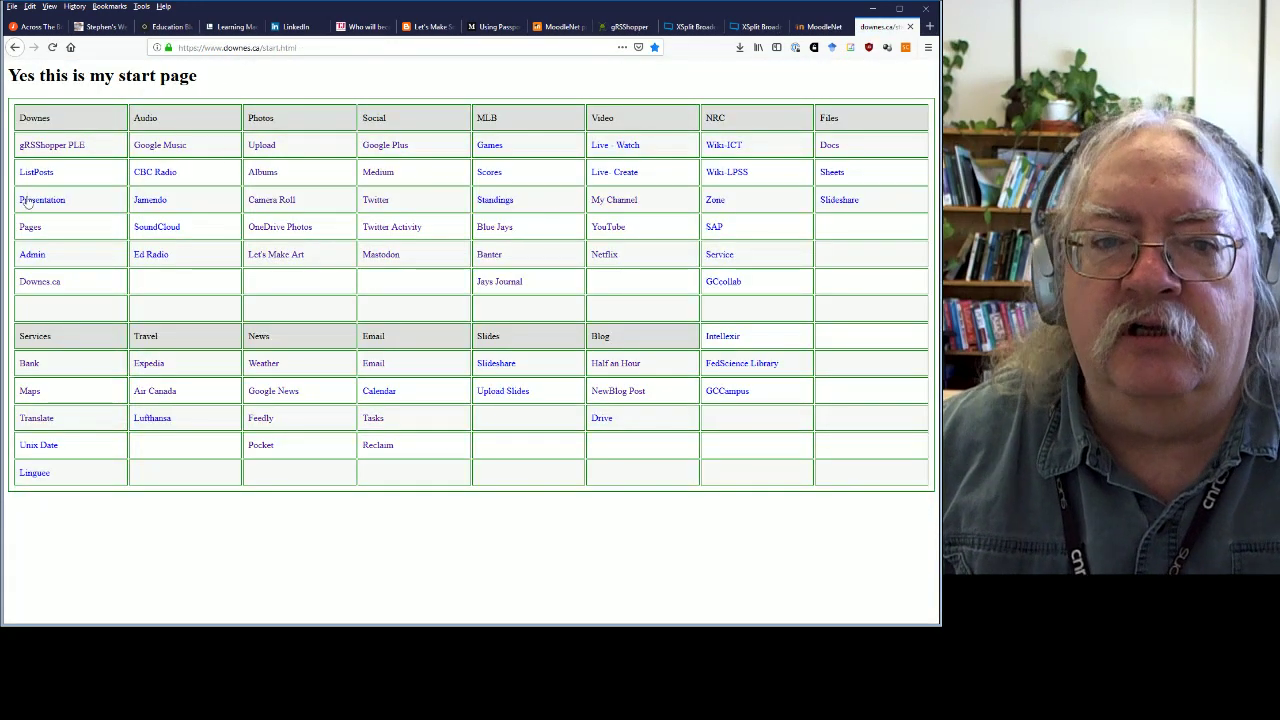
pyautogui.click(40, 282)
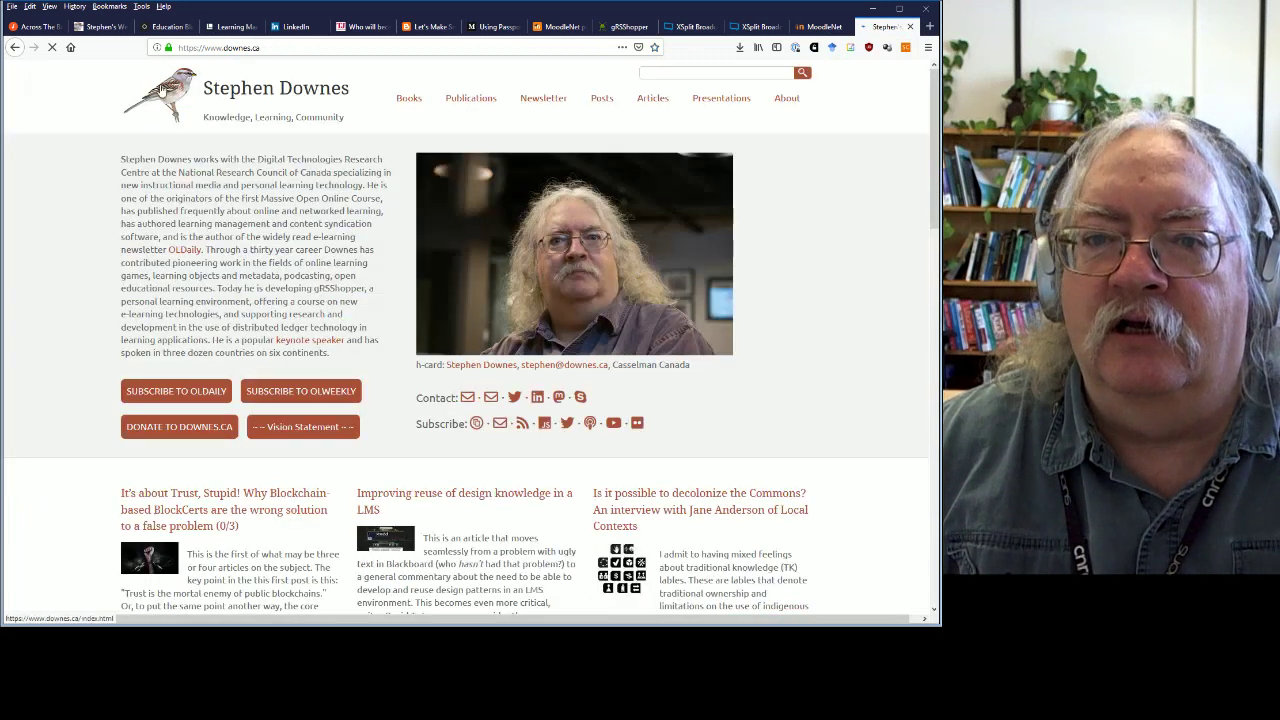
pyautogui.click(174, 95)
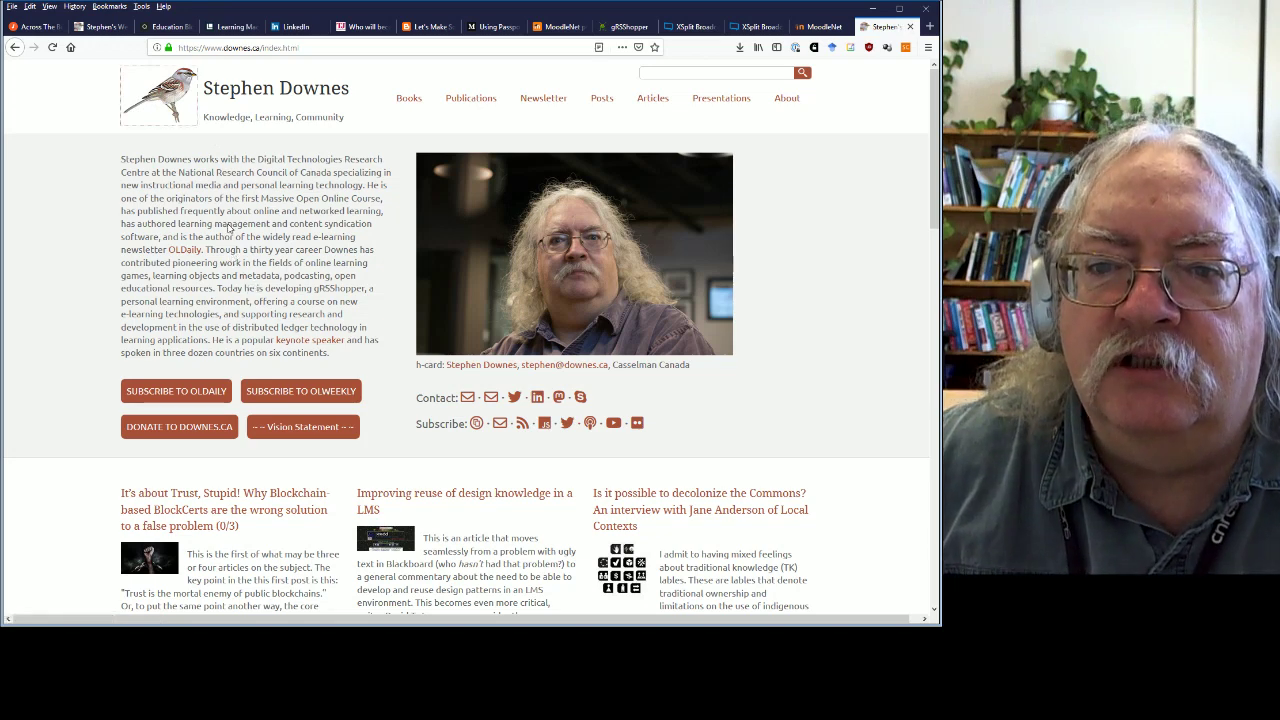
pyautogui.click(821, 28)
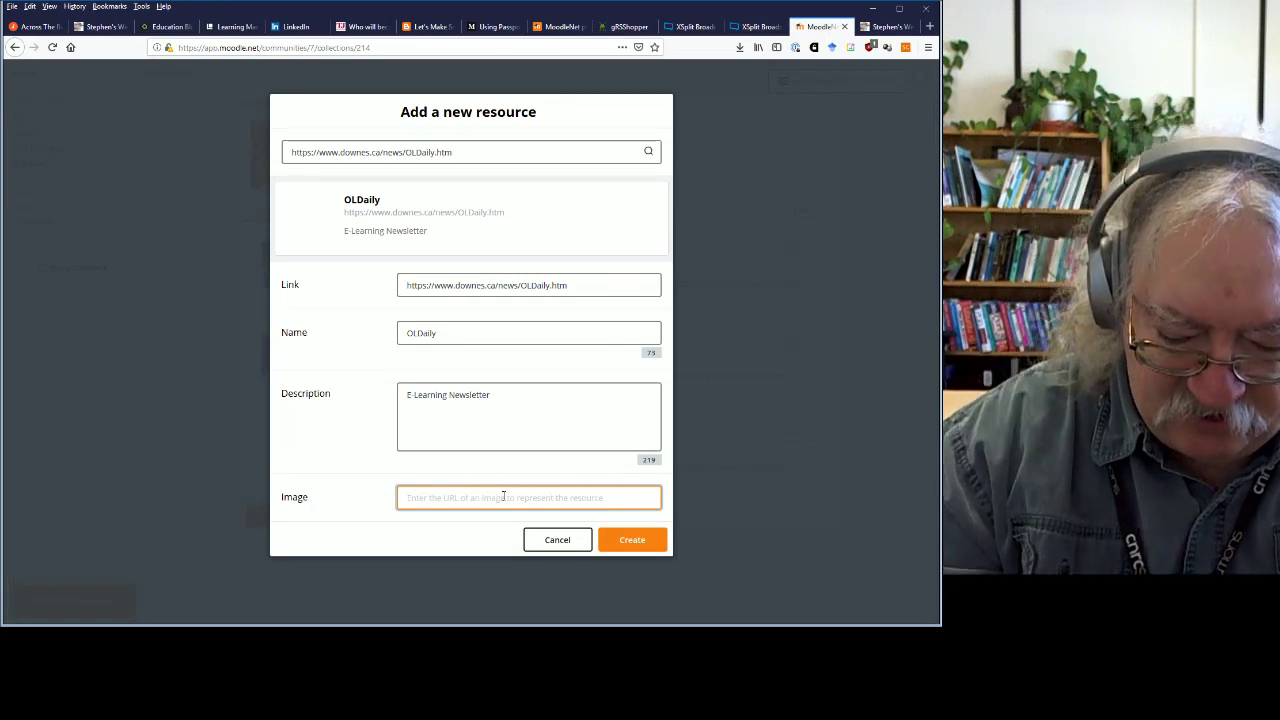
# Paste the sparrow logo URL as the image and submit the OLDaily resource, then dismiss the reopened form.
pyautogui.write('https://www.downes.ca/assets/images/sparrow-100.jpg')
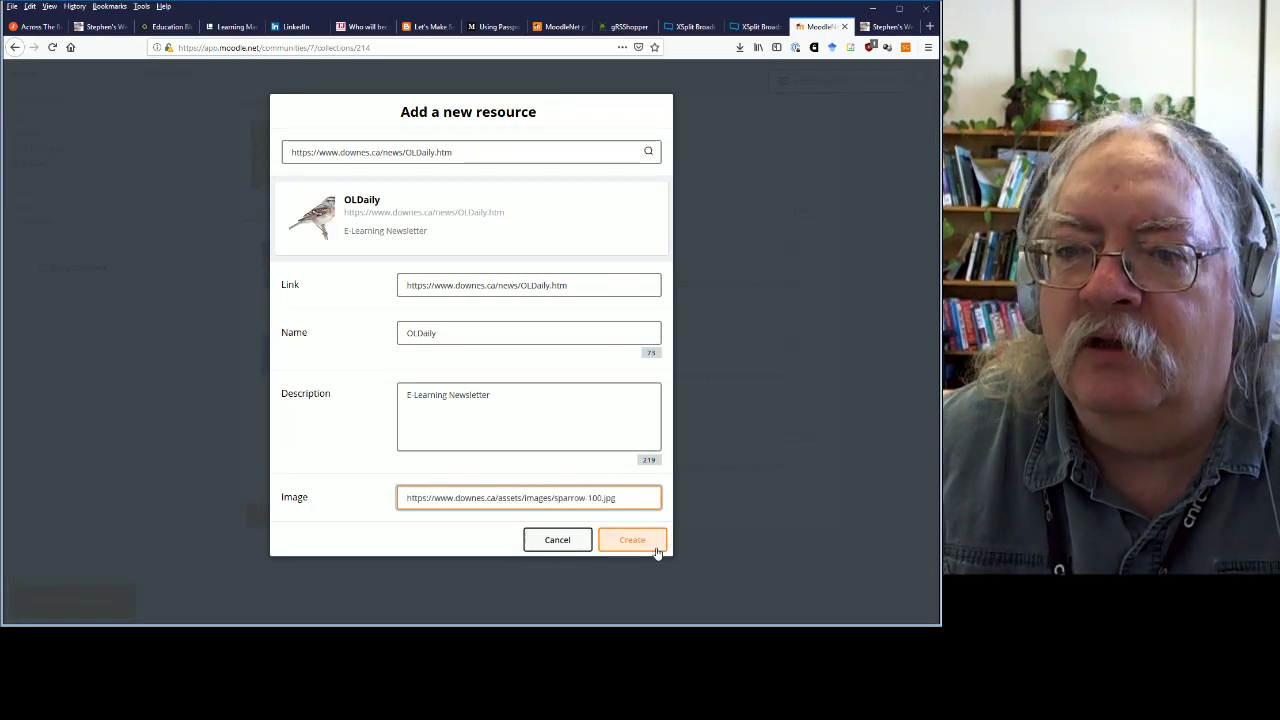
pyautogui.click(311, 225)
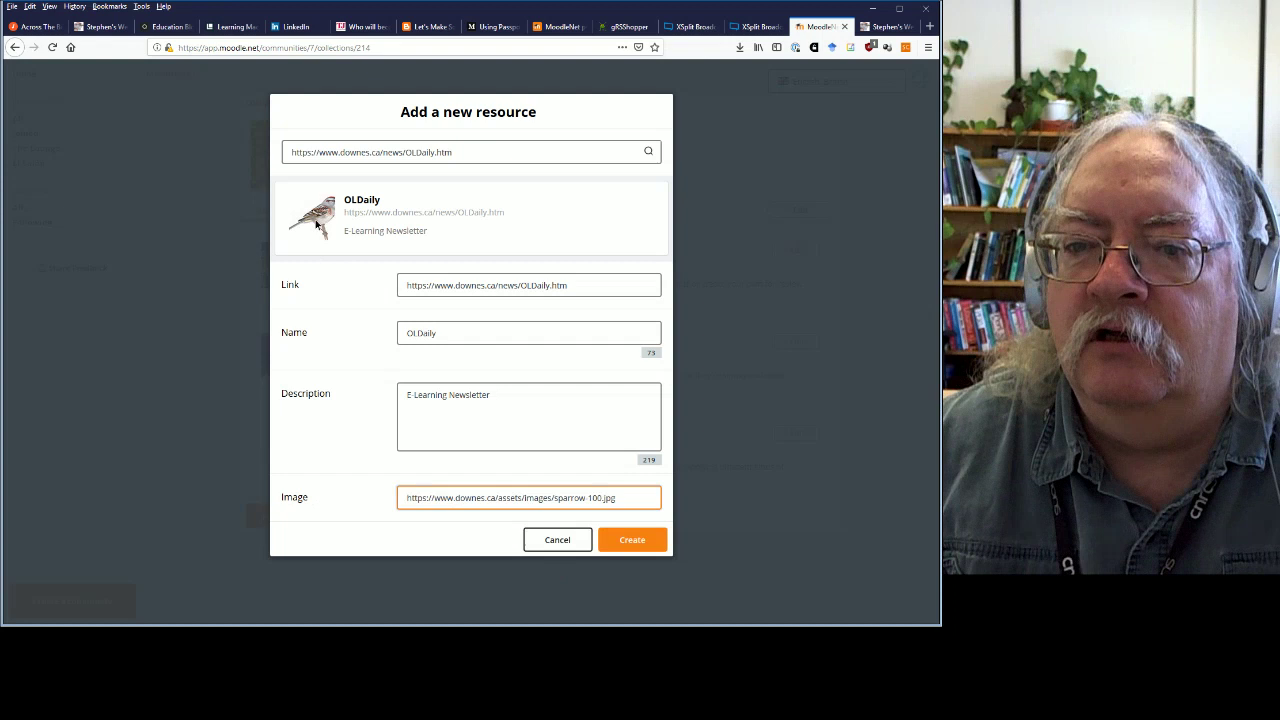
pyautogui.click(632, 545)
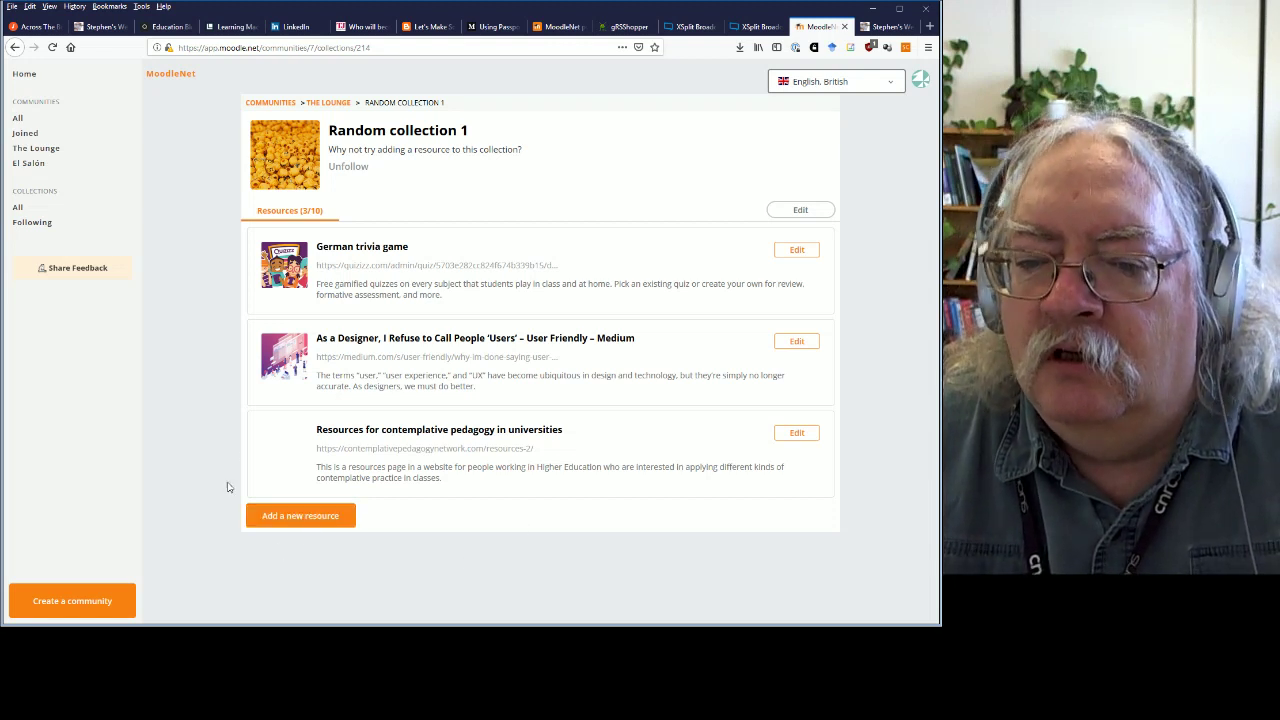
pyautogui.click(305, 518)
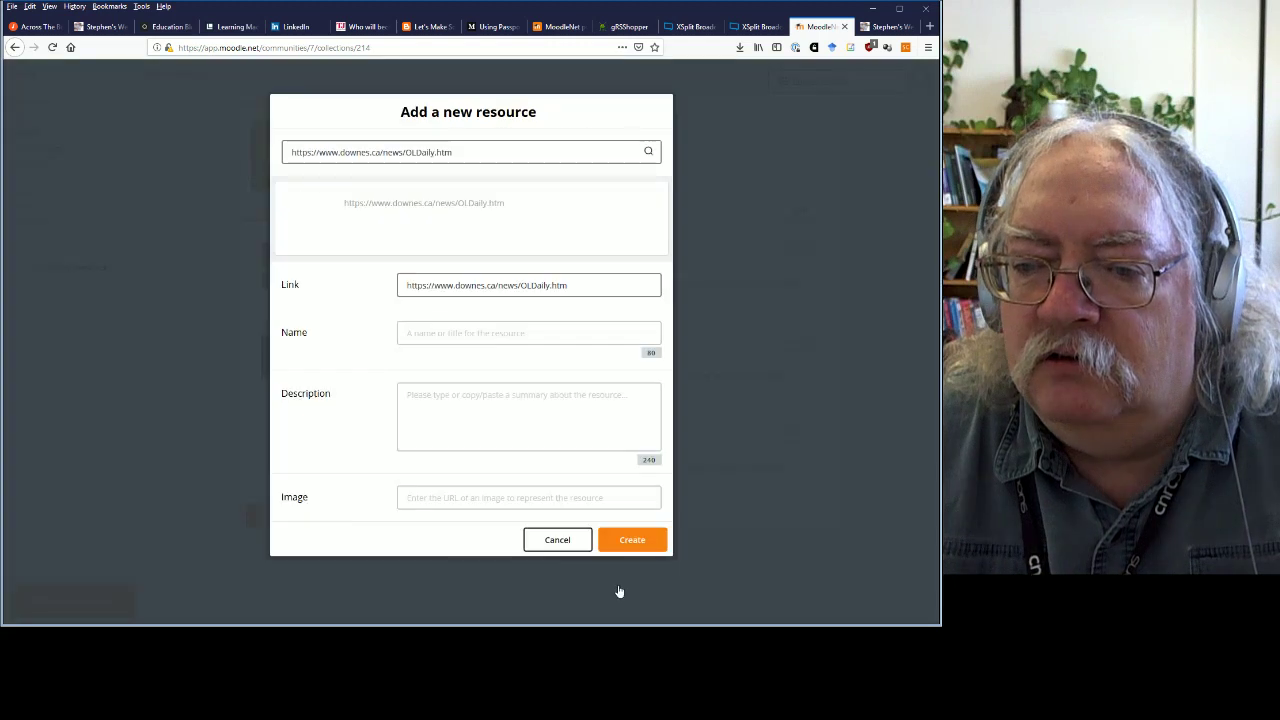
pyautogui.click(781, 469)
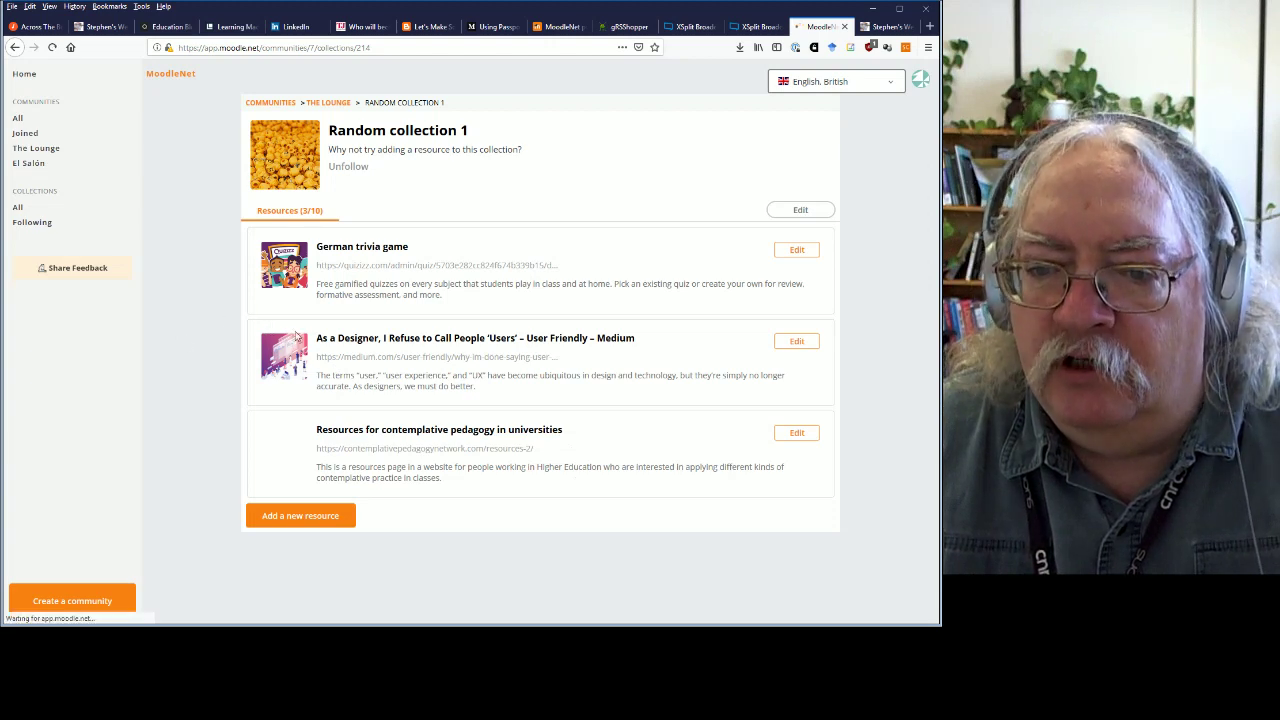
pyautogui.press('F5')
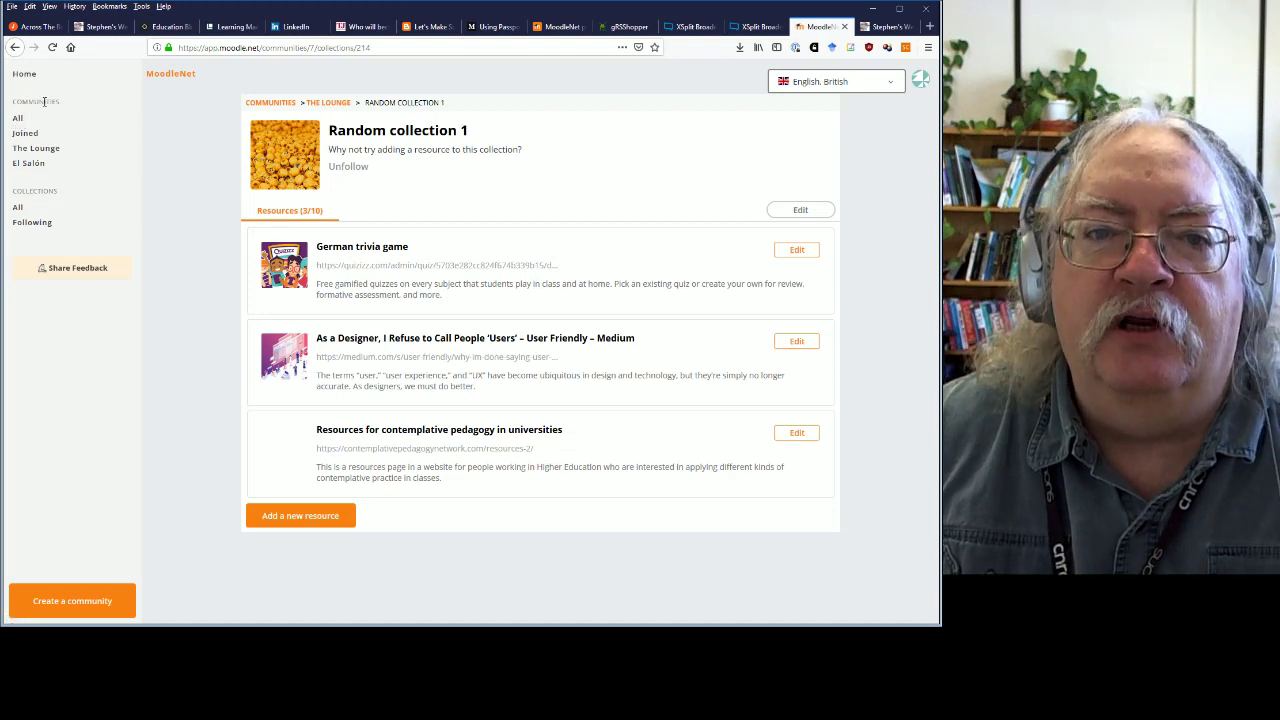
pyautogui.click(17, 120)
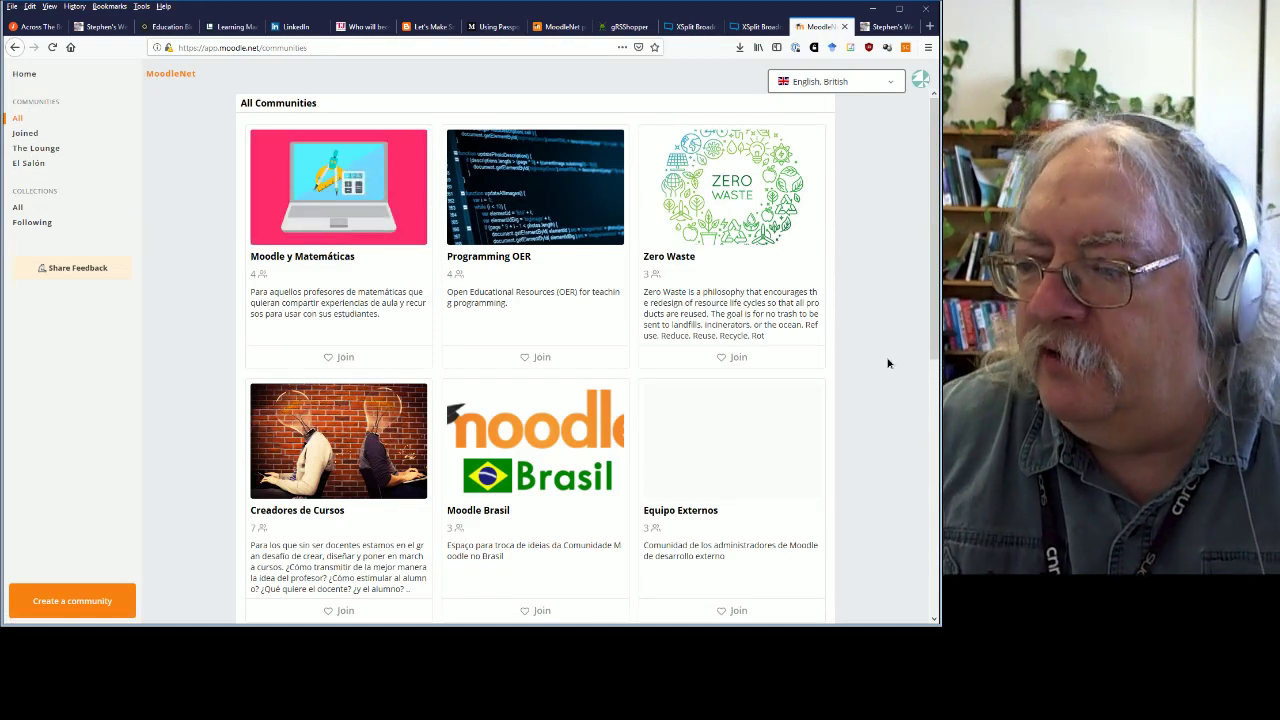
pyautogui.scroll(-5, 880, 368)
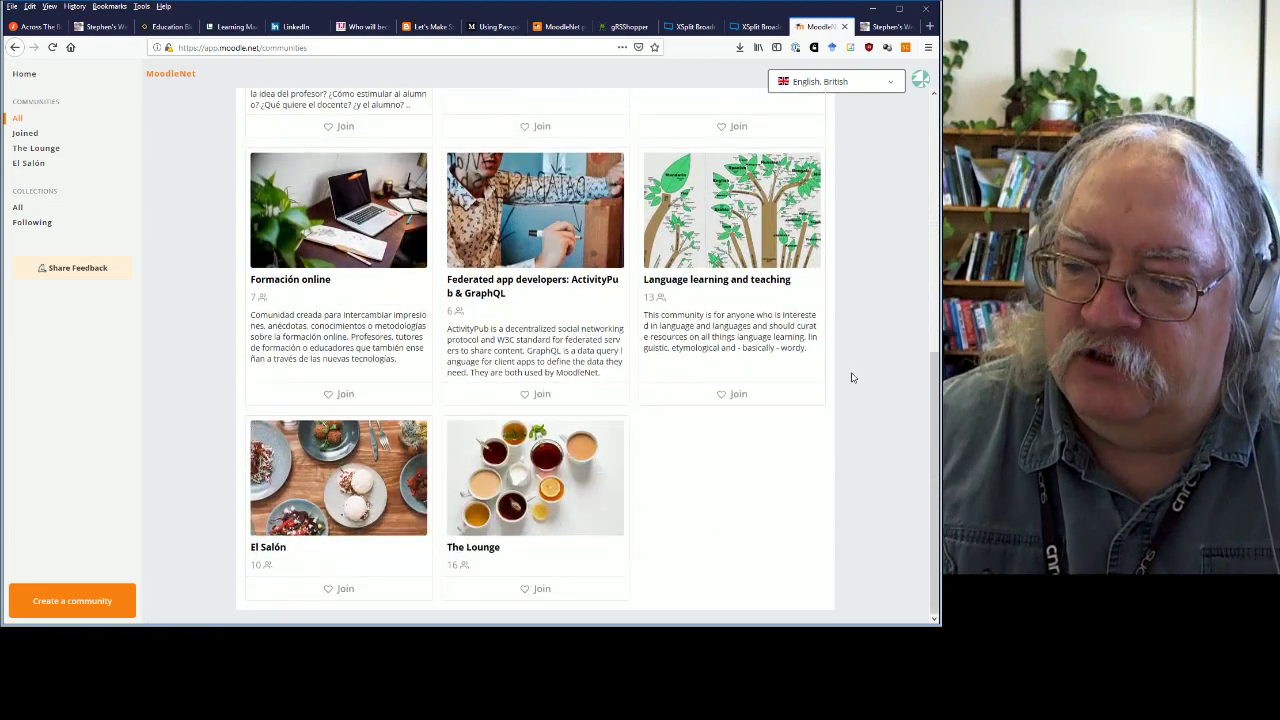
pyautogui.scroll(5, 852, 377)
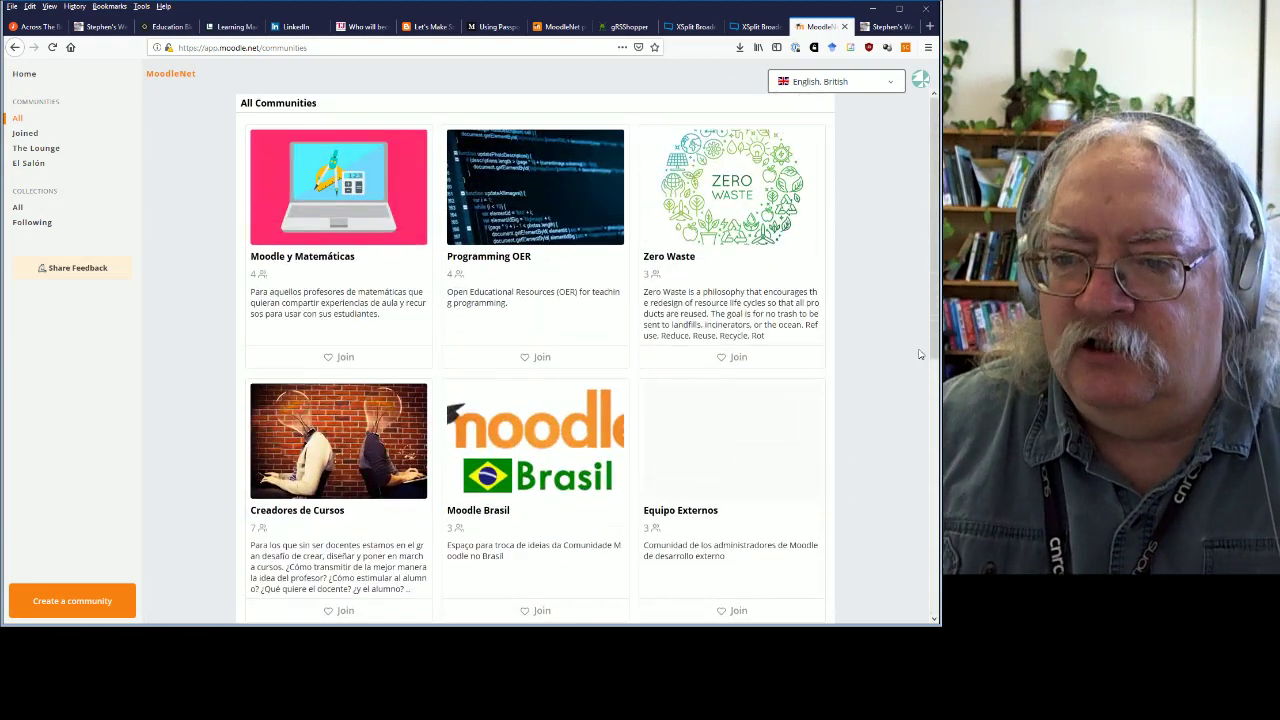
# Join Programming OER, open its community page, and start then cancel a new collection.
pyautogui.click(541, 358)
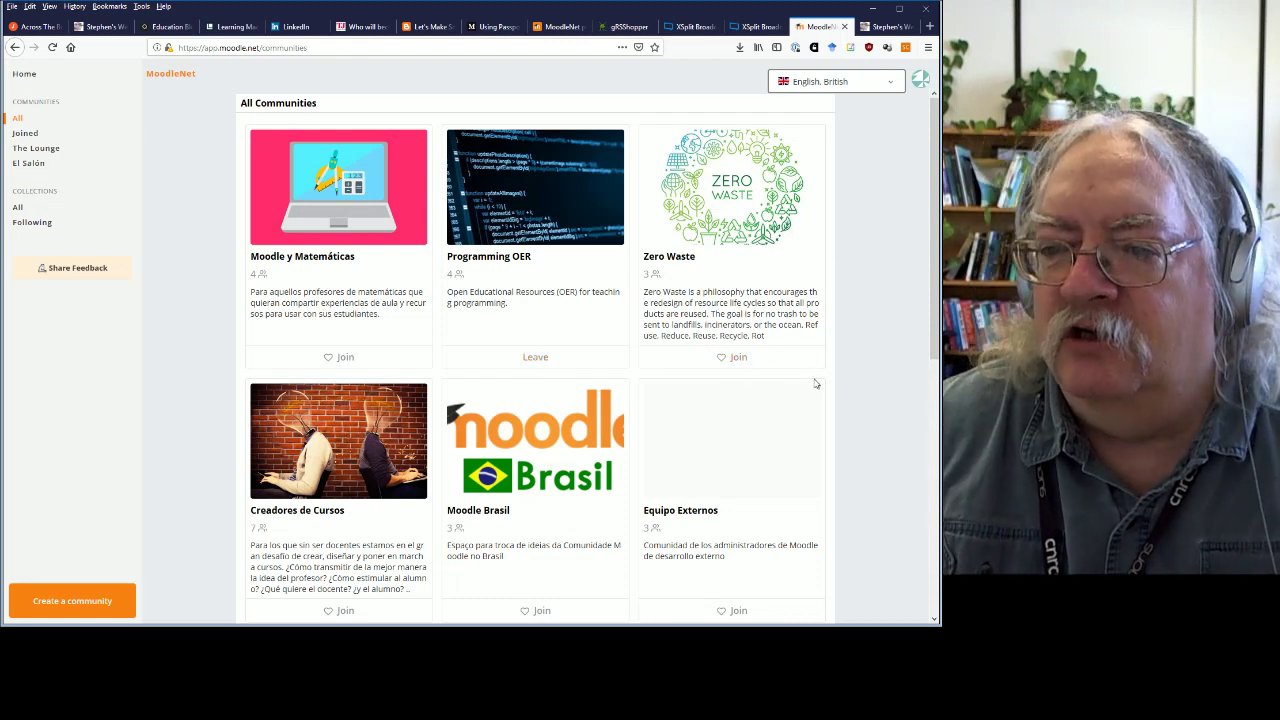
pyautogui.click(496, 260)
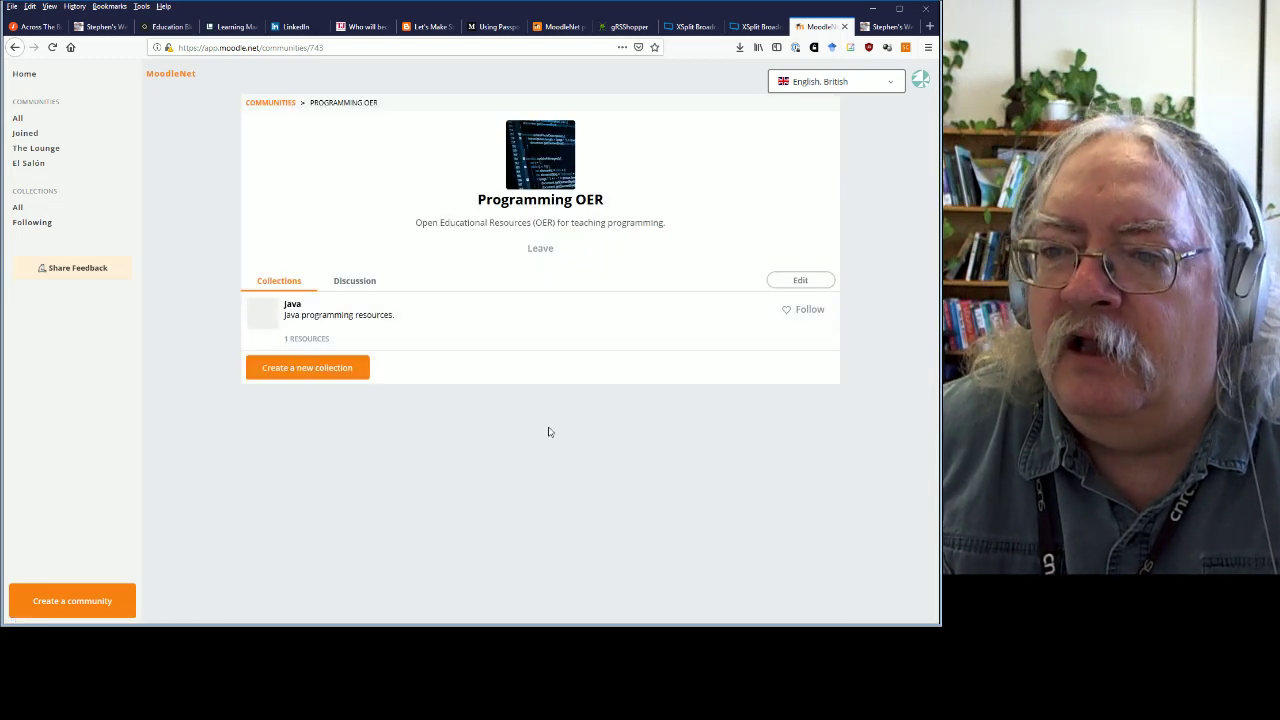
pyautogui.click(296, 366)
pyautogui.click(443, 154)
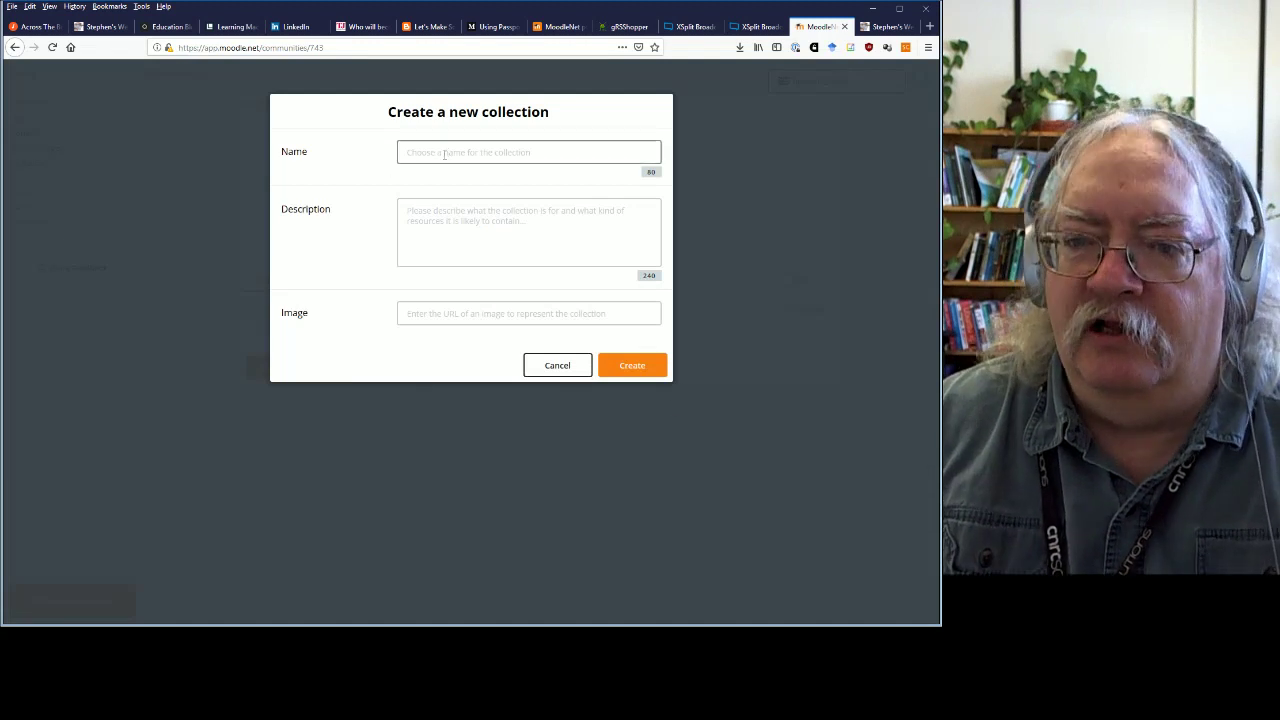
pyautogui.click(548, 370)
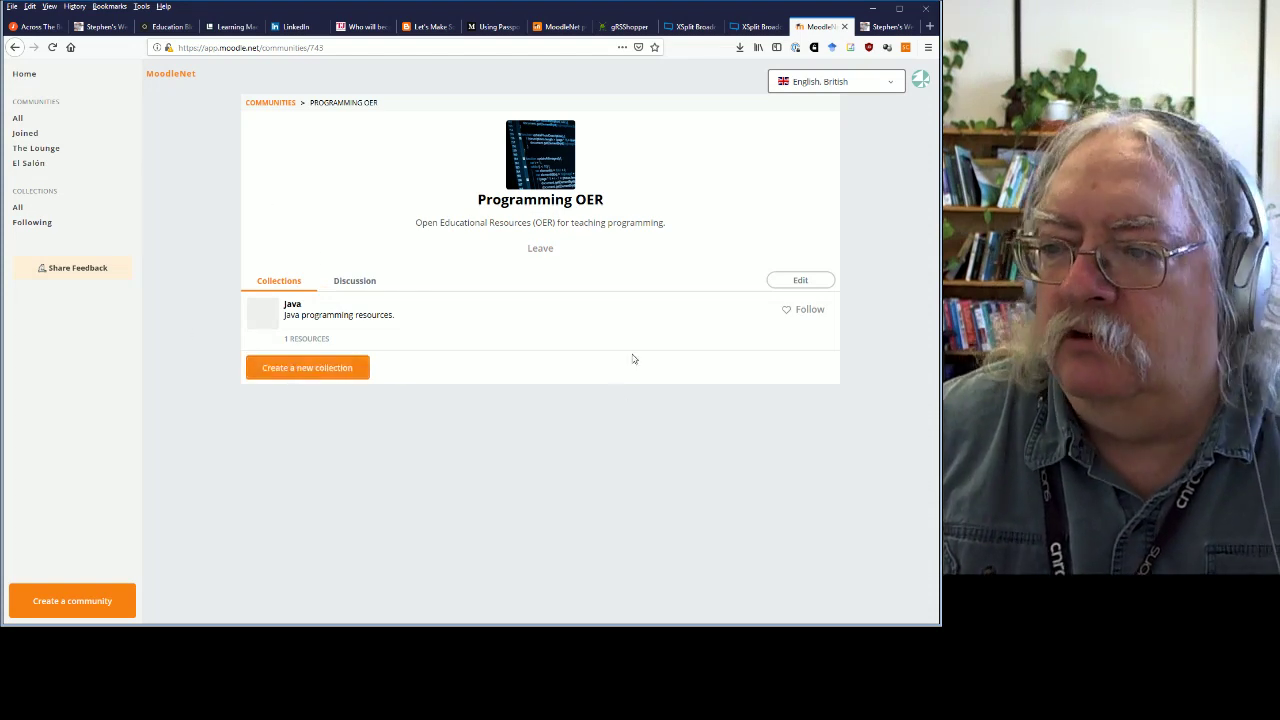
# Create the collection 'Resources' with description 'OER Programming Resources' in Programming OER.
pyautogui.click(322, 367)
pyautogui.click(462, 153)
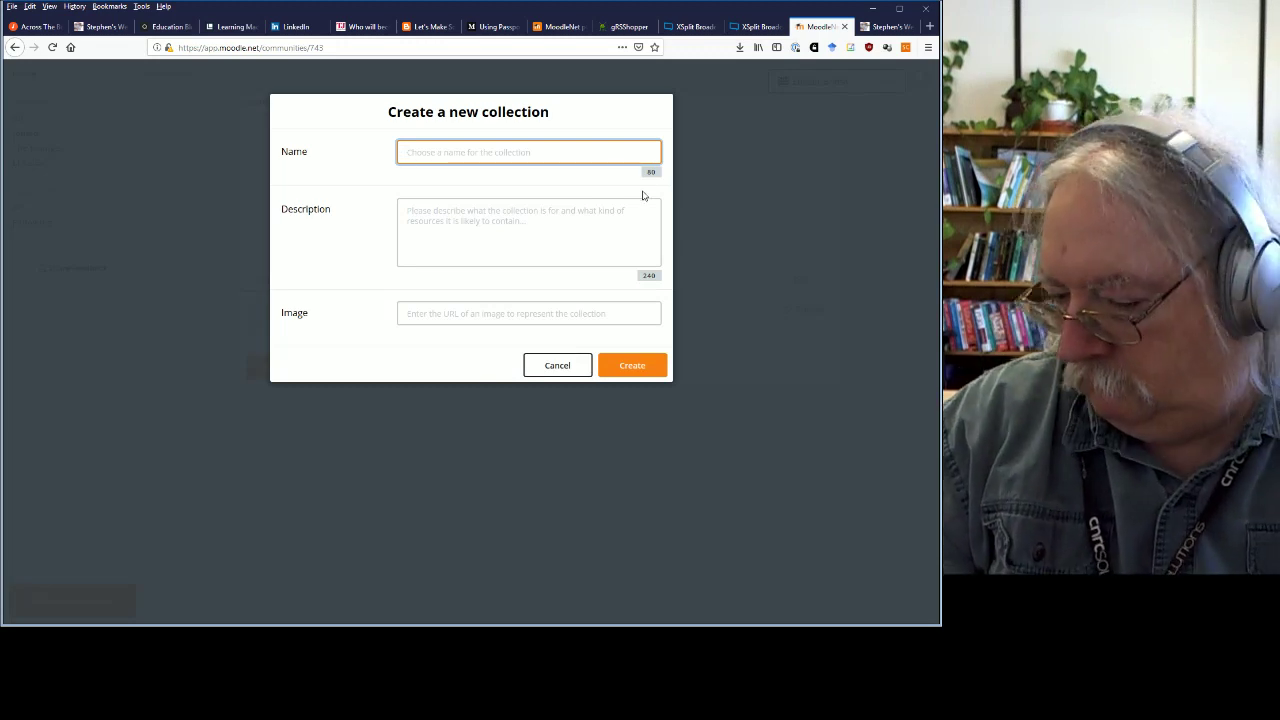
pyautogui.write('Resou')
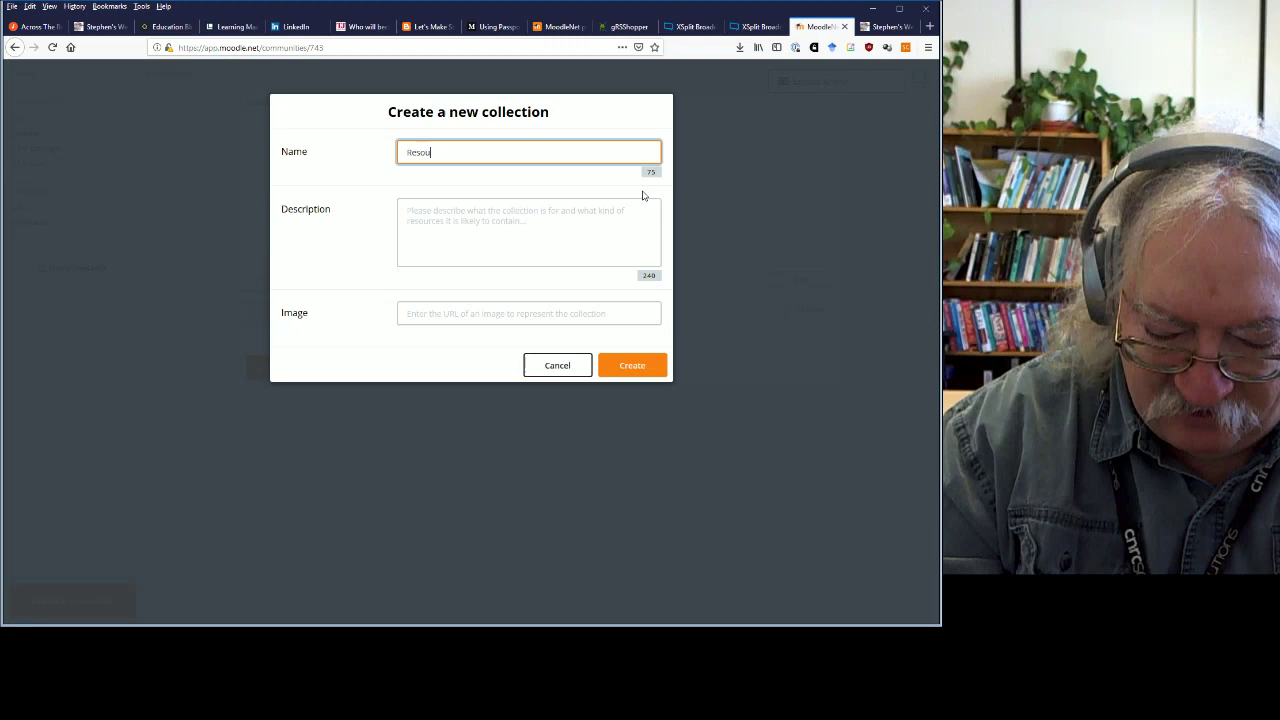
pyautogui.write('rced')
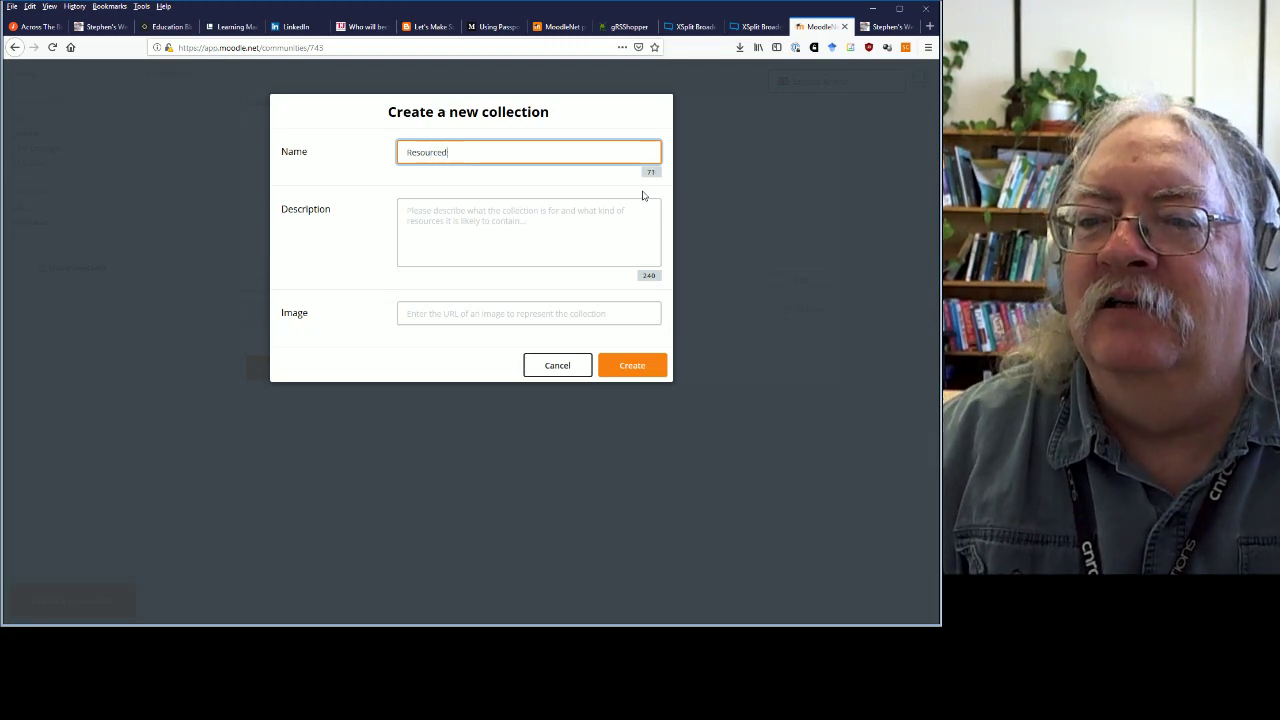
pyautogui.press('BackSpace')
pyautogui.write('s')
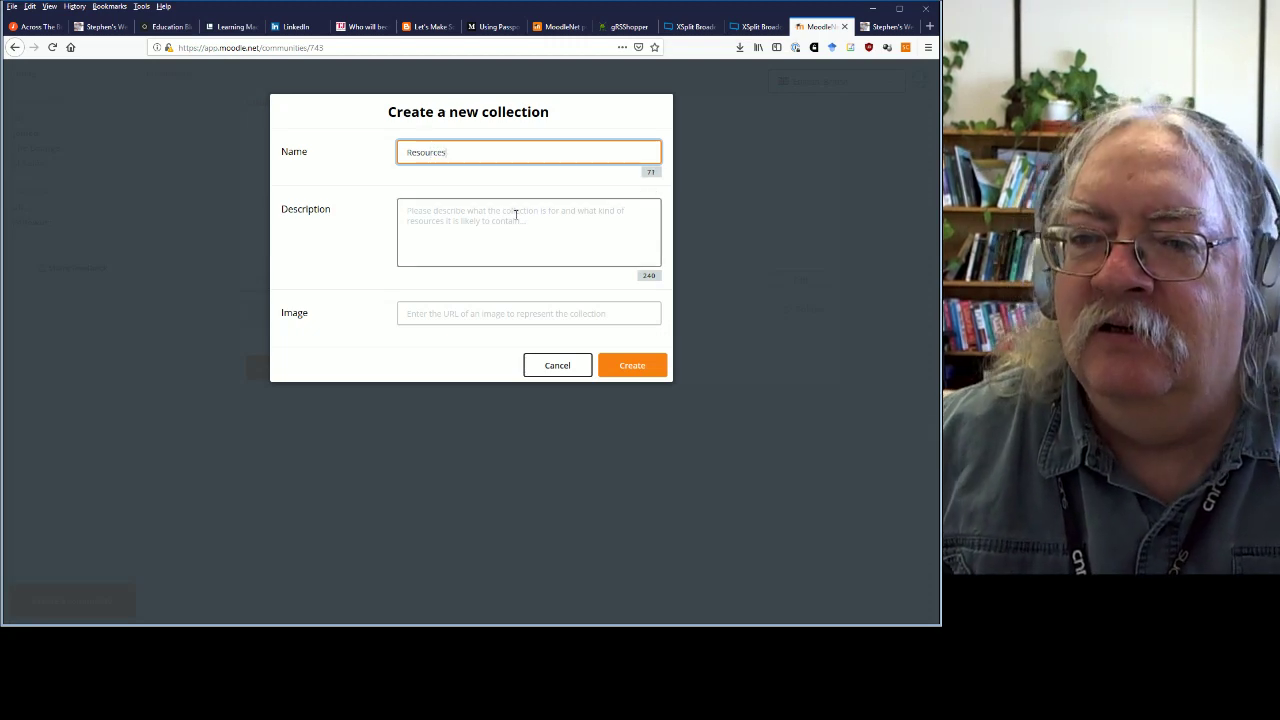
pyautogui.click(516, 215)
pyautogui.write('O')
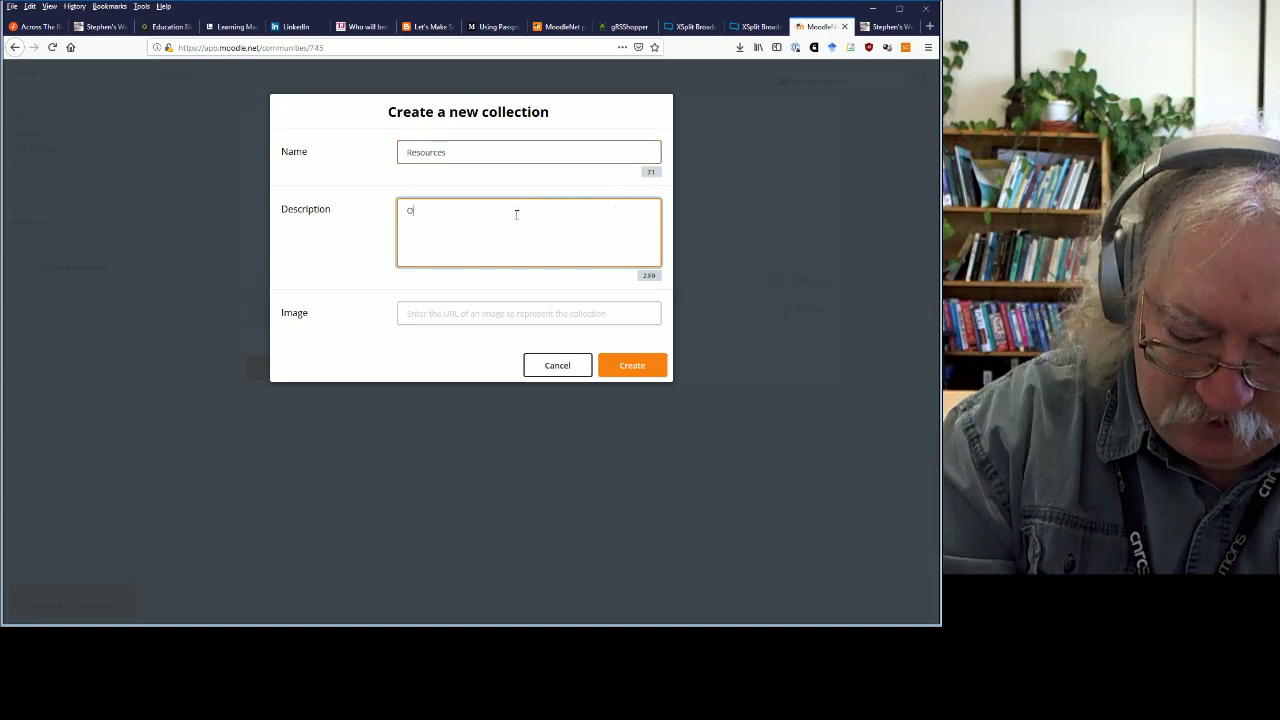
pyautogui.write('ER Program')
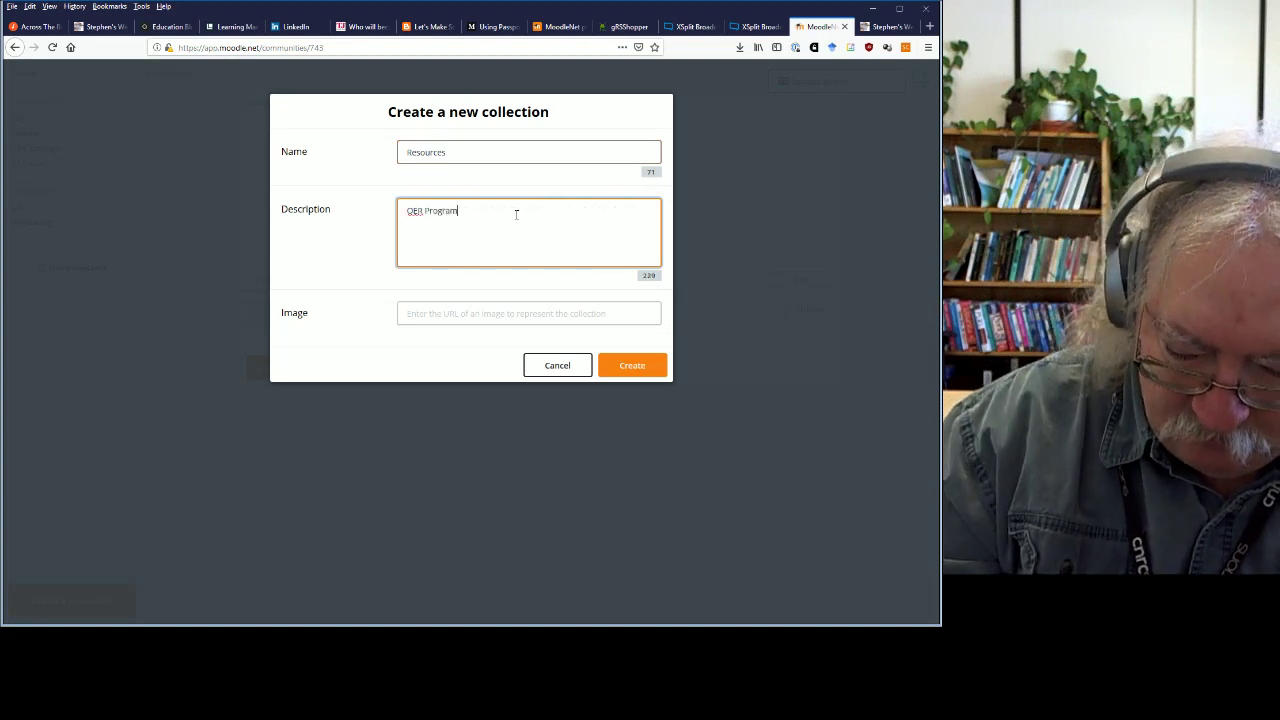
pyautogui.write('ming Resou')
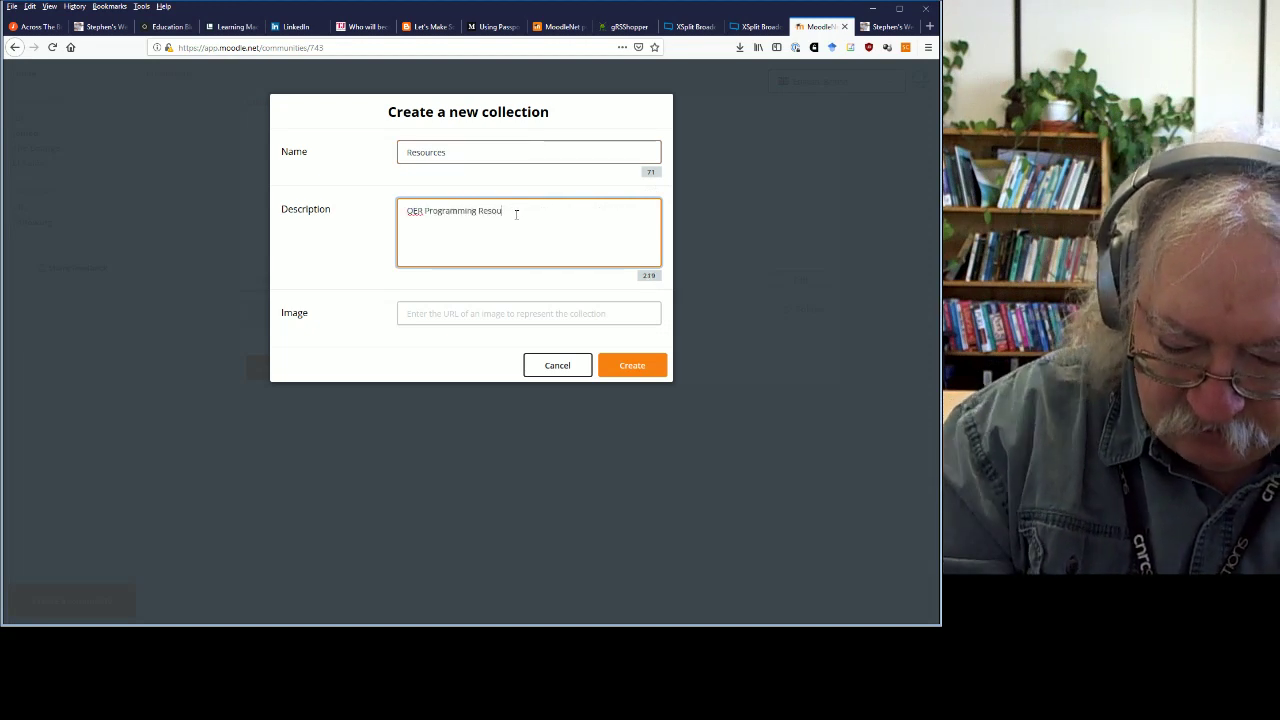
pyautogui.write('rces')
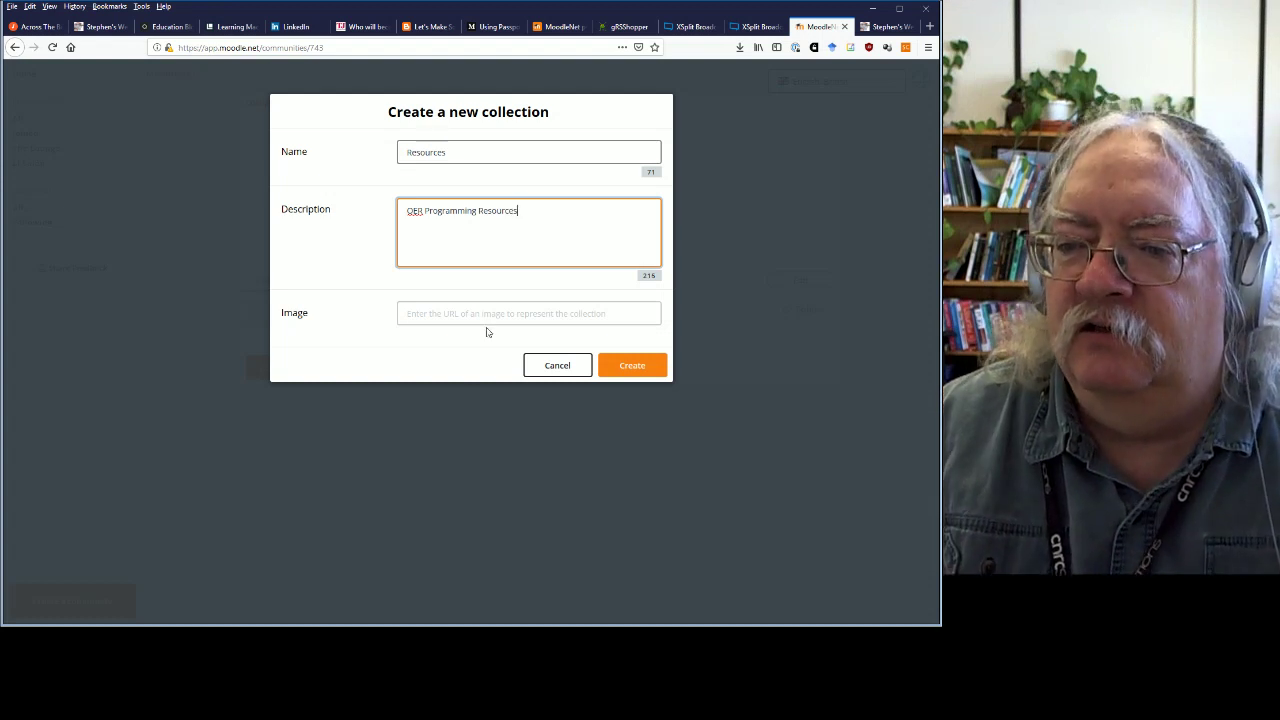
pyautogui.click(489, 320)
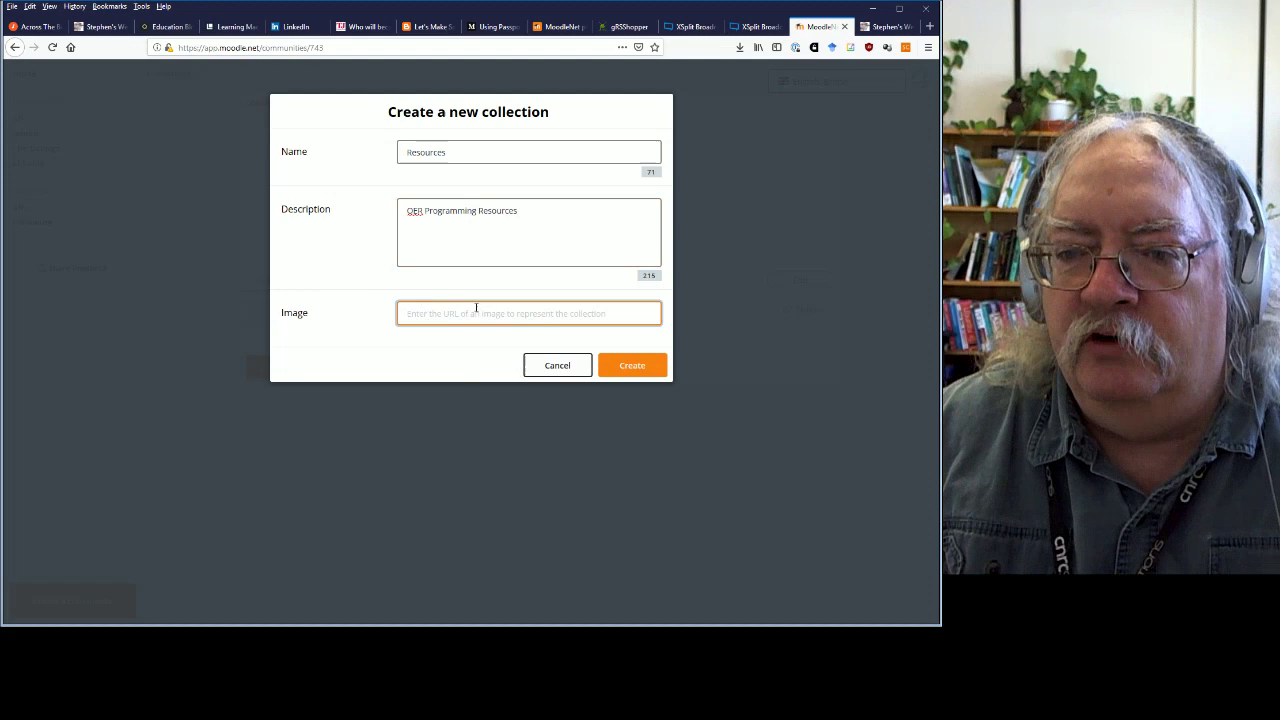
pyautogui.click(638, 378)
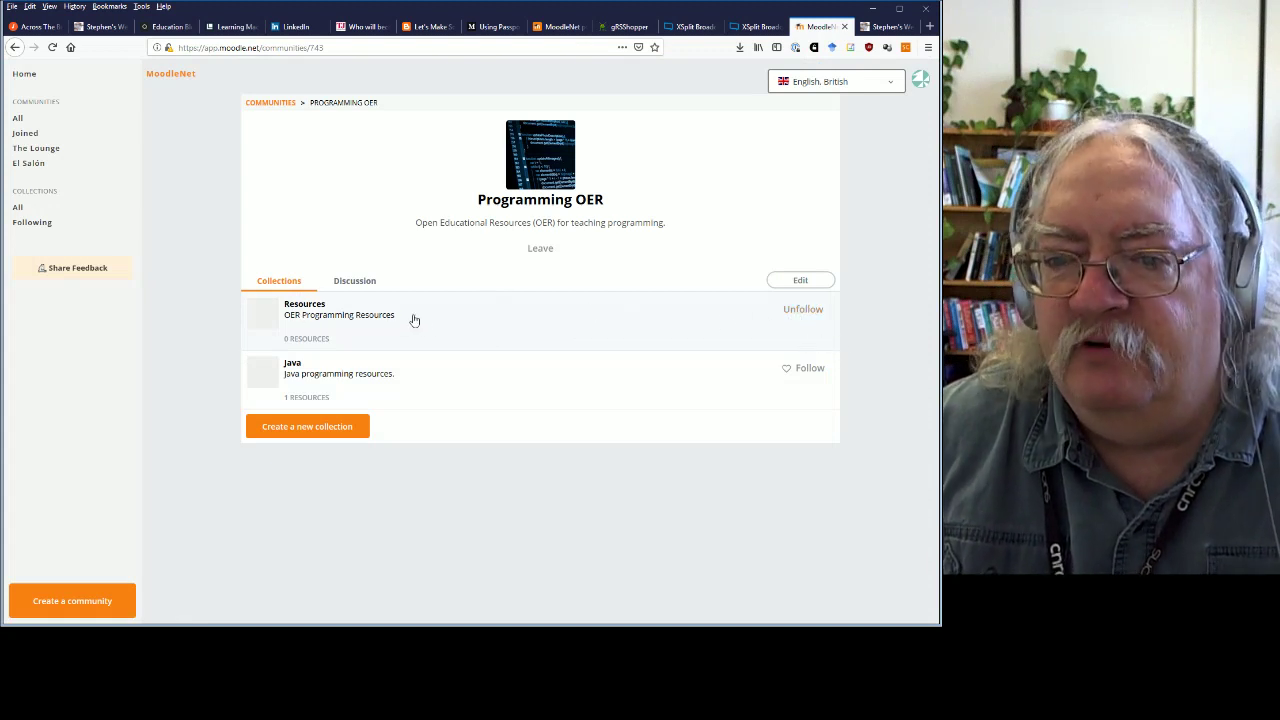
# Rename the Resources collection to 'Node.js Resources', add Node.js to its description, paste an image URL, and save.
pyautogui.click(314, 311)
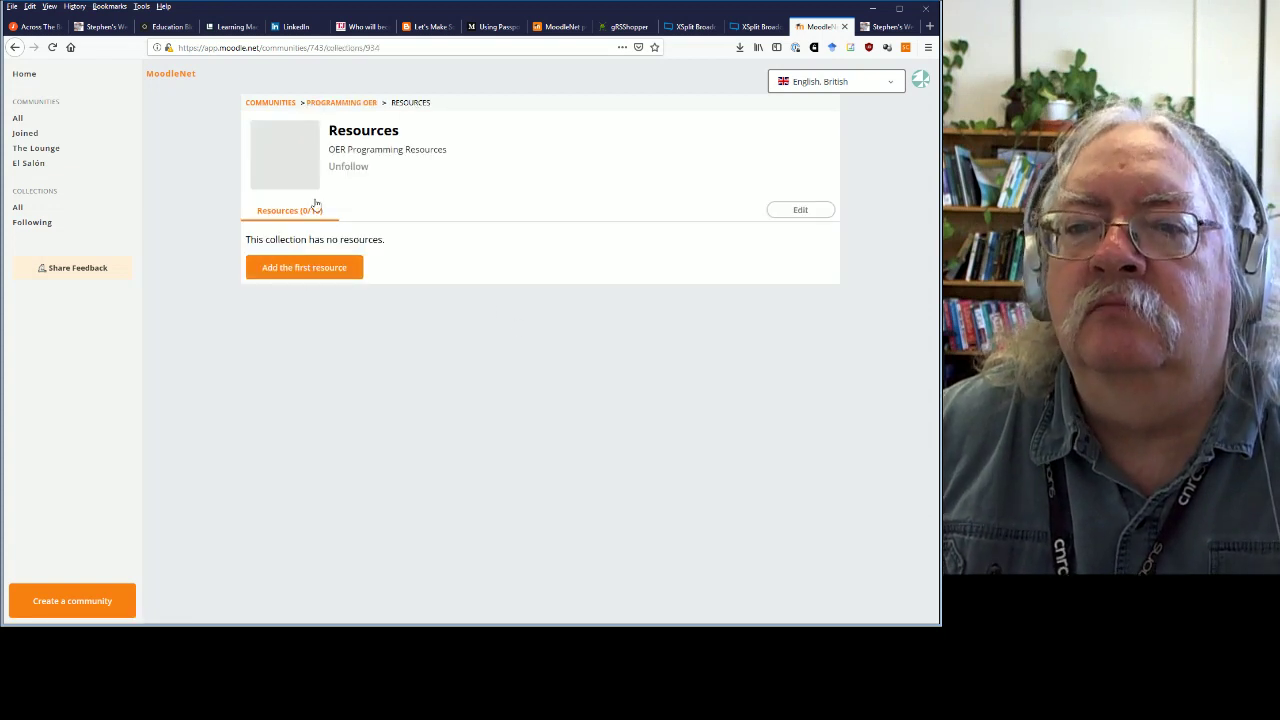
pyautogui.click(800, 210)
pyautogui.click(409, 150)
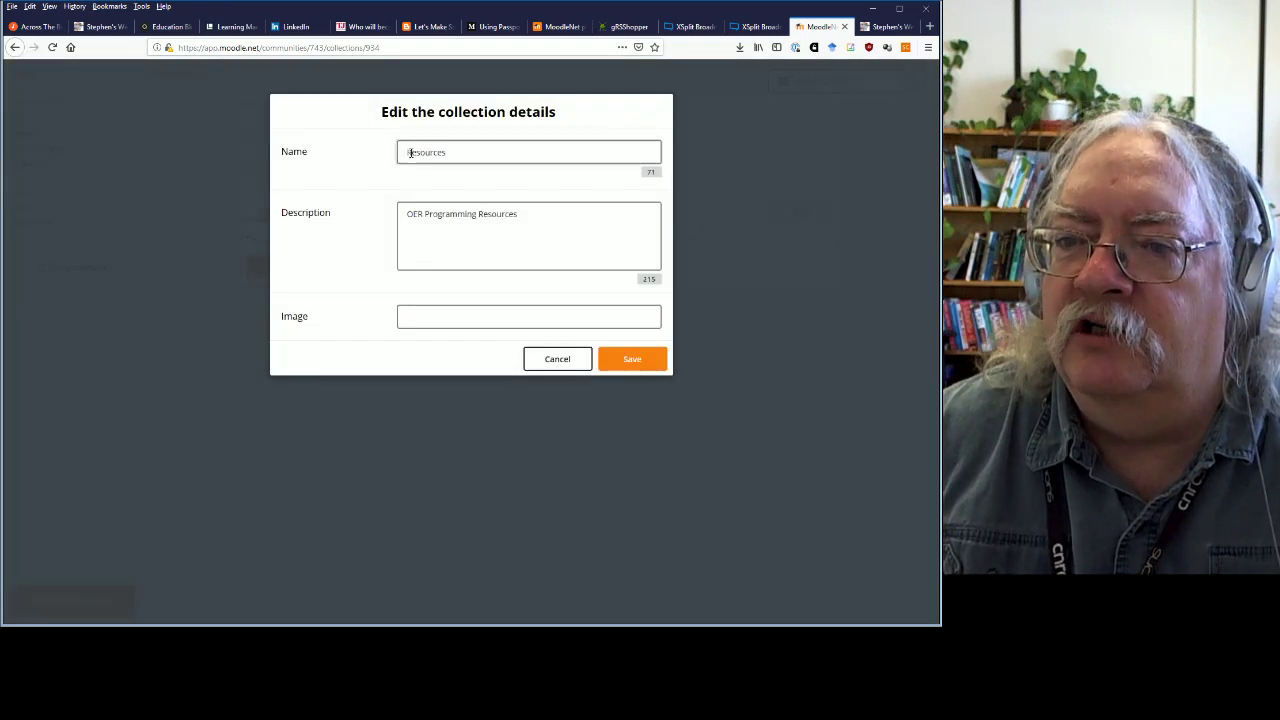
pyautogui.write('Node.js')
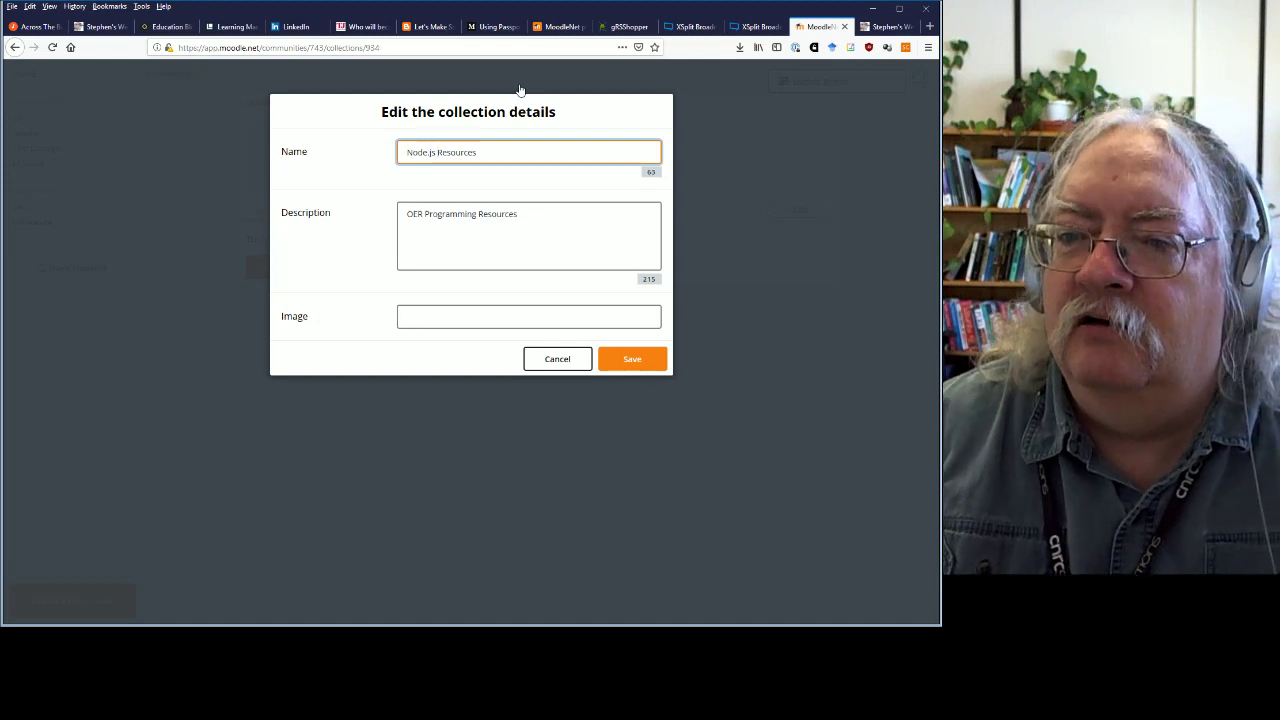
pyautogui.click(431, 219)
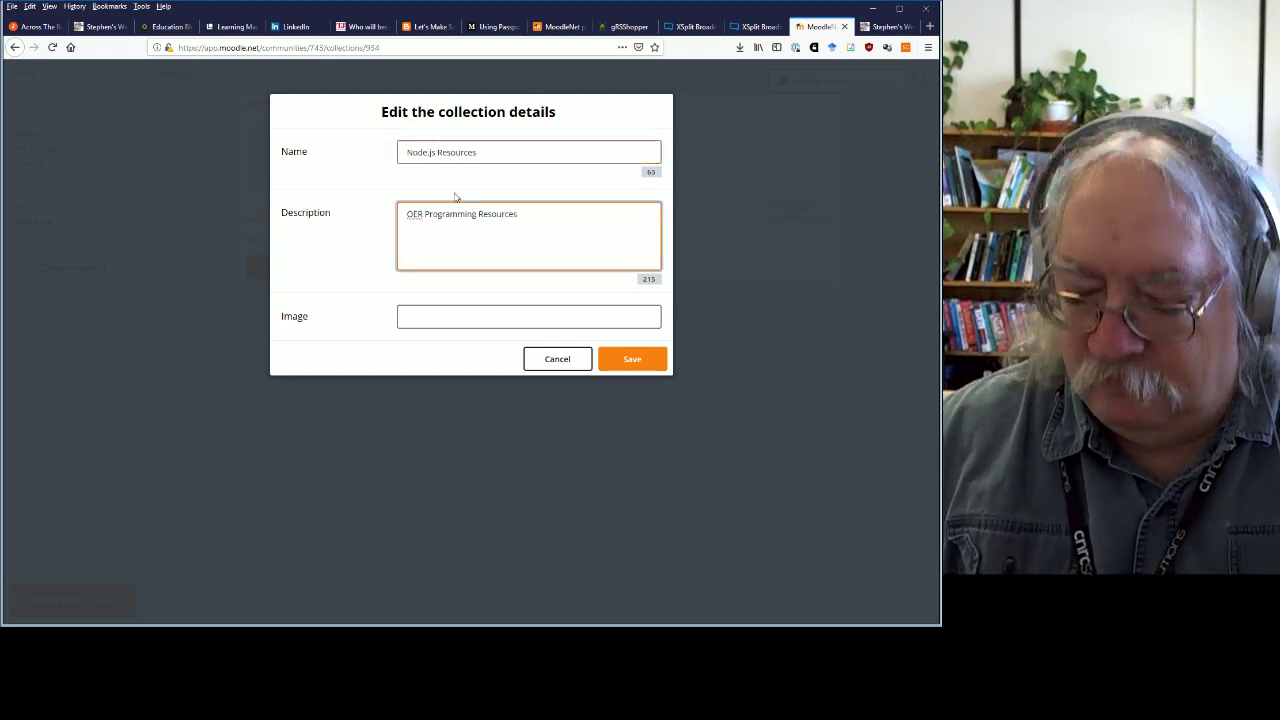
pyautogui.write('Node.js')
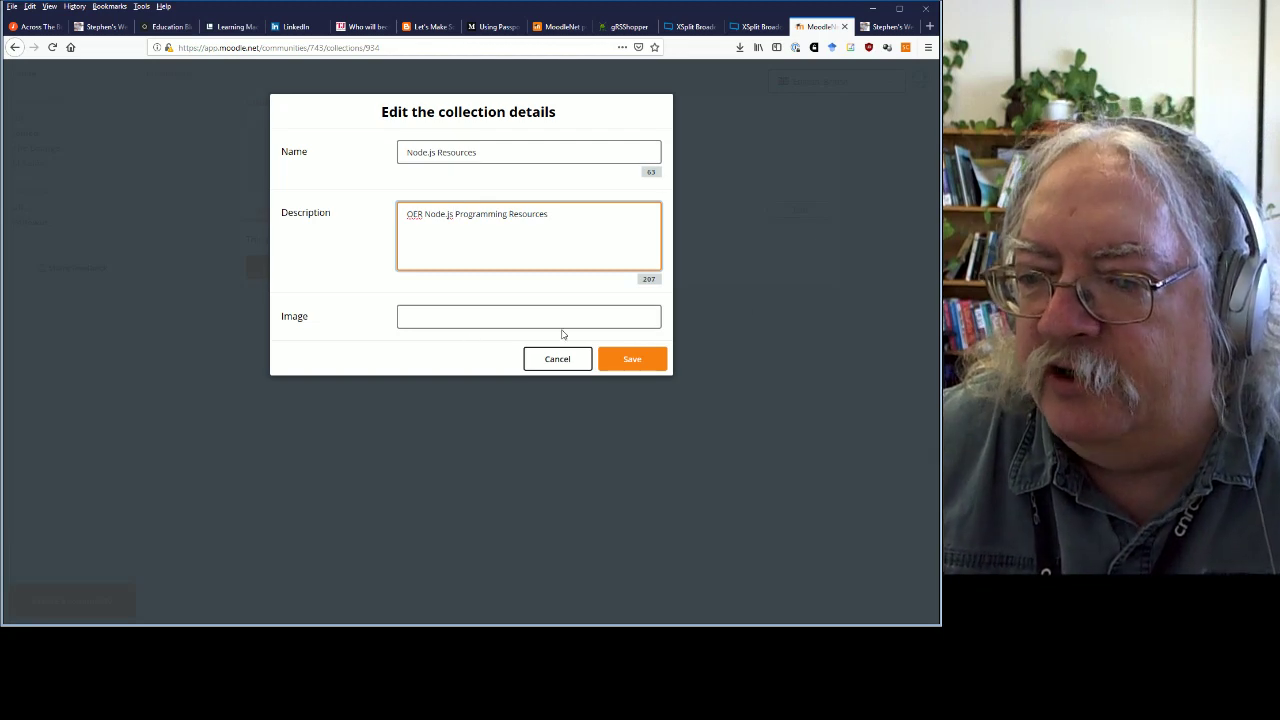
pyautogui.click(562, 323)
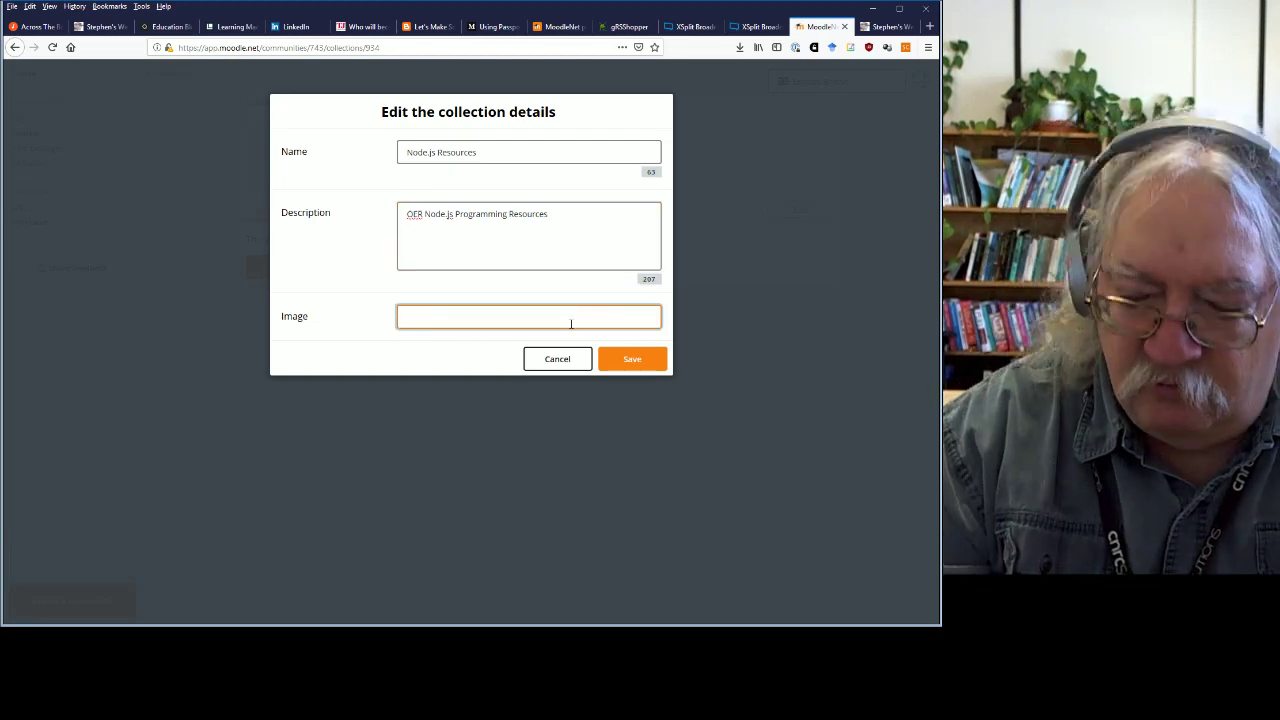
pyautogui.write('https://www.downes.ca/assets/images/sparrow-100.jpg')
pyautogui.click(631, 360)
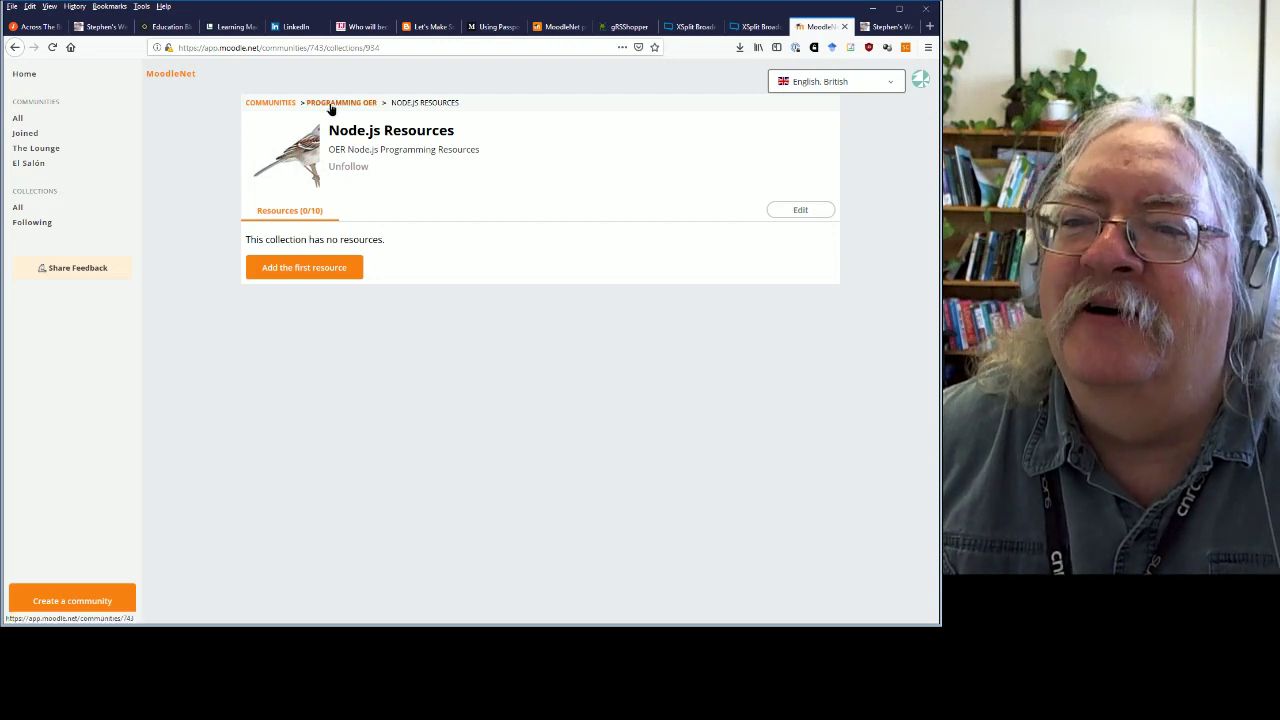
# Follow and open the Java collection in Programming OER, then unfollow it again.
pyautogui.click(333, 104)
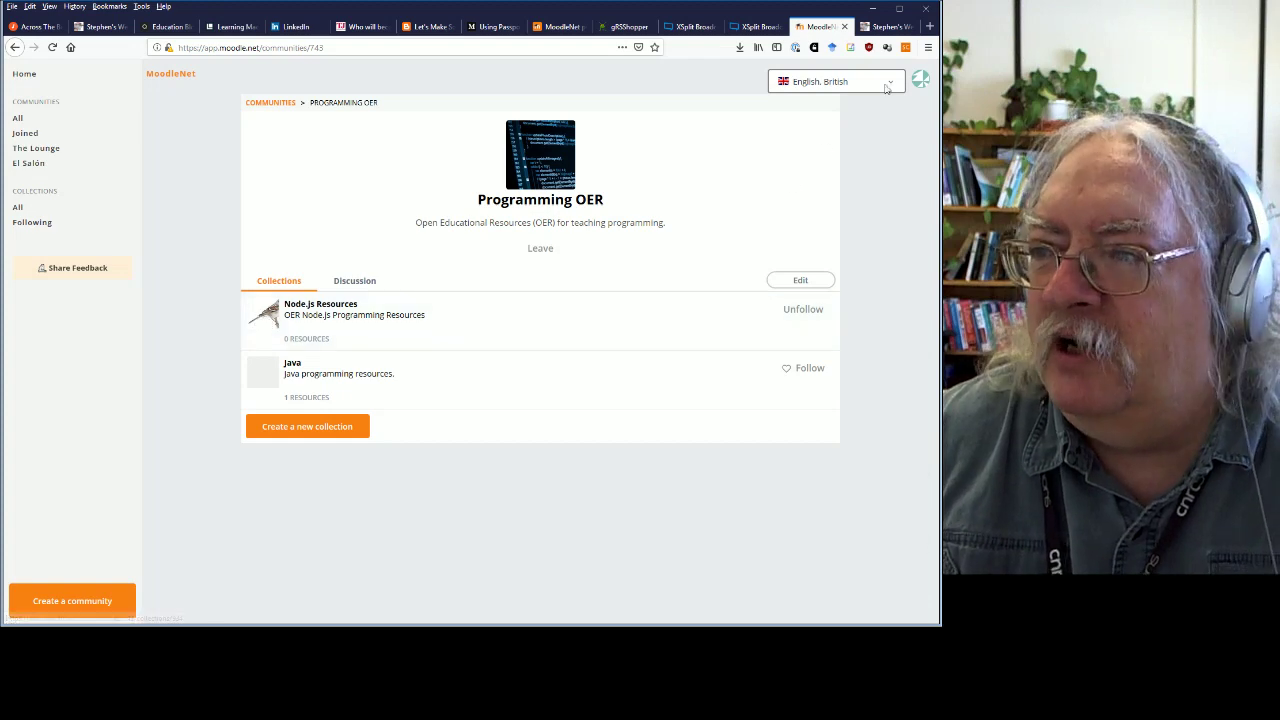
pyautogui.click(885, 27)
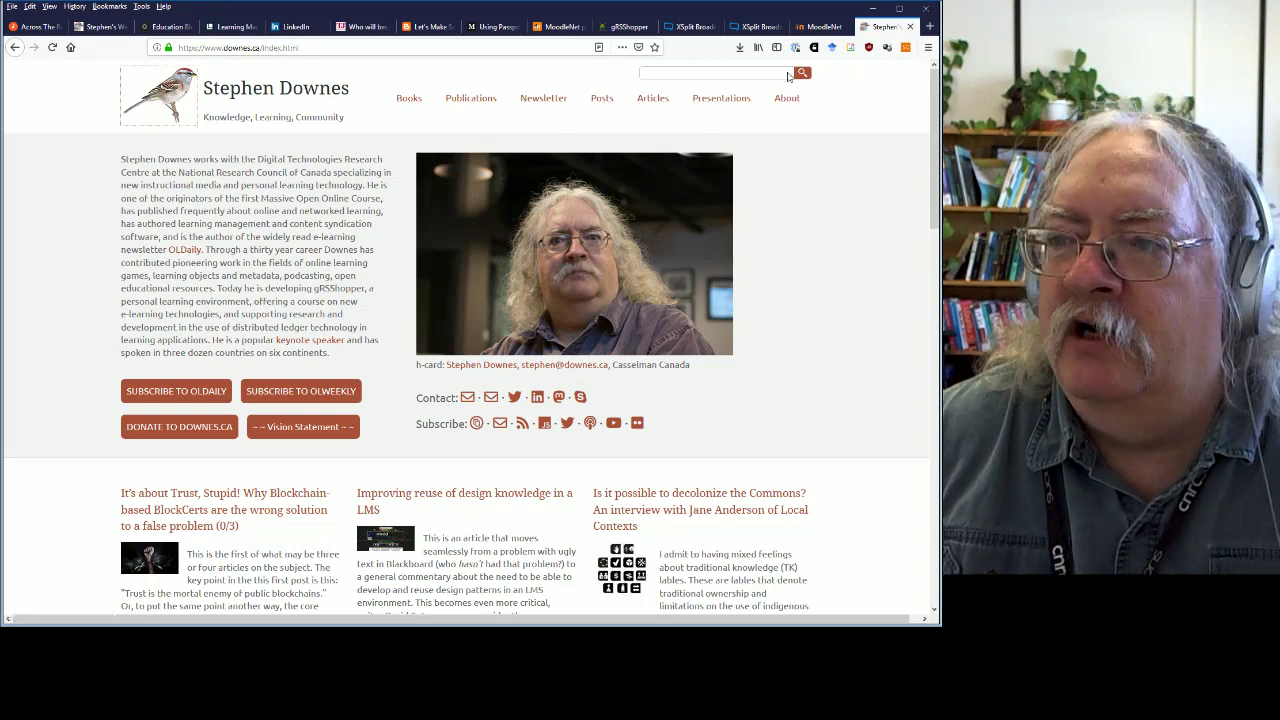
pyautogui.click(812, 28)
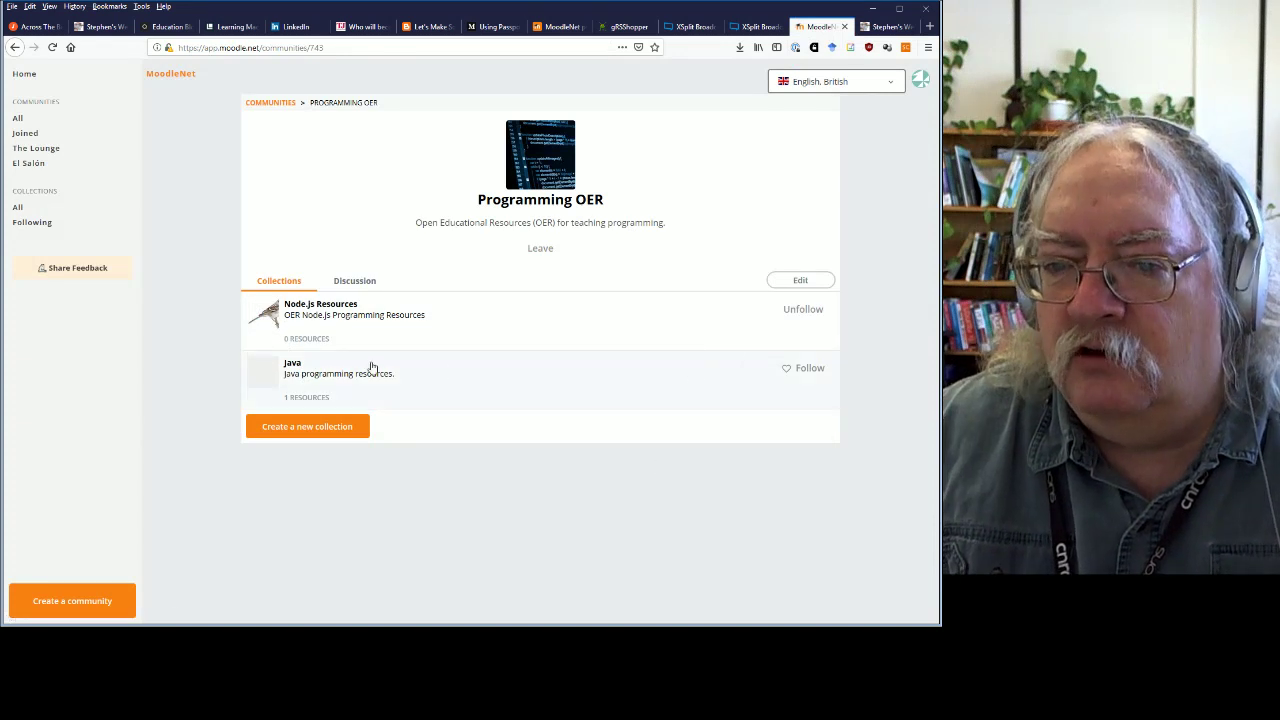
pyautogui.click(812, 372)
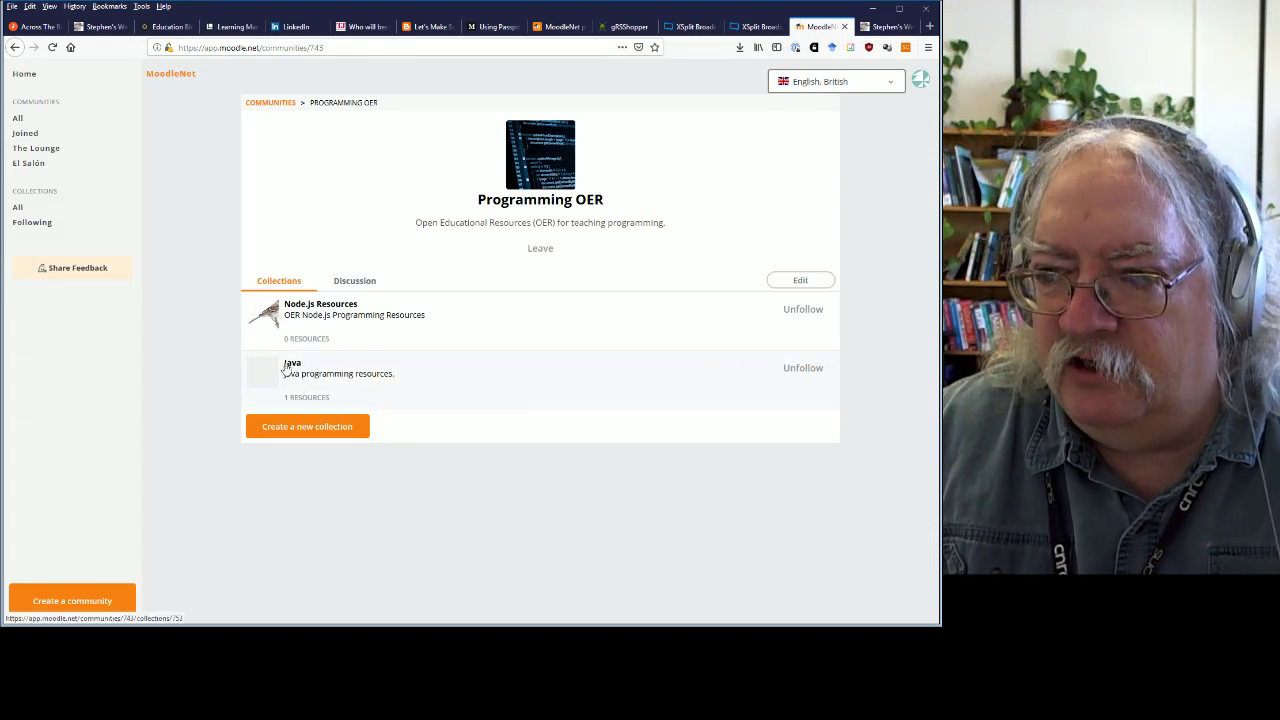
pyautogui.click(292, 366)
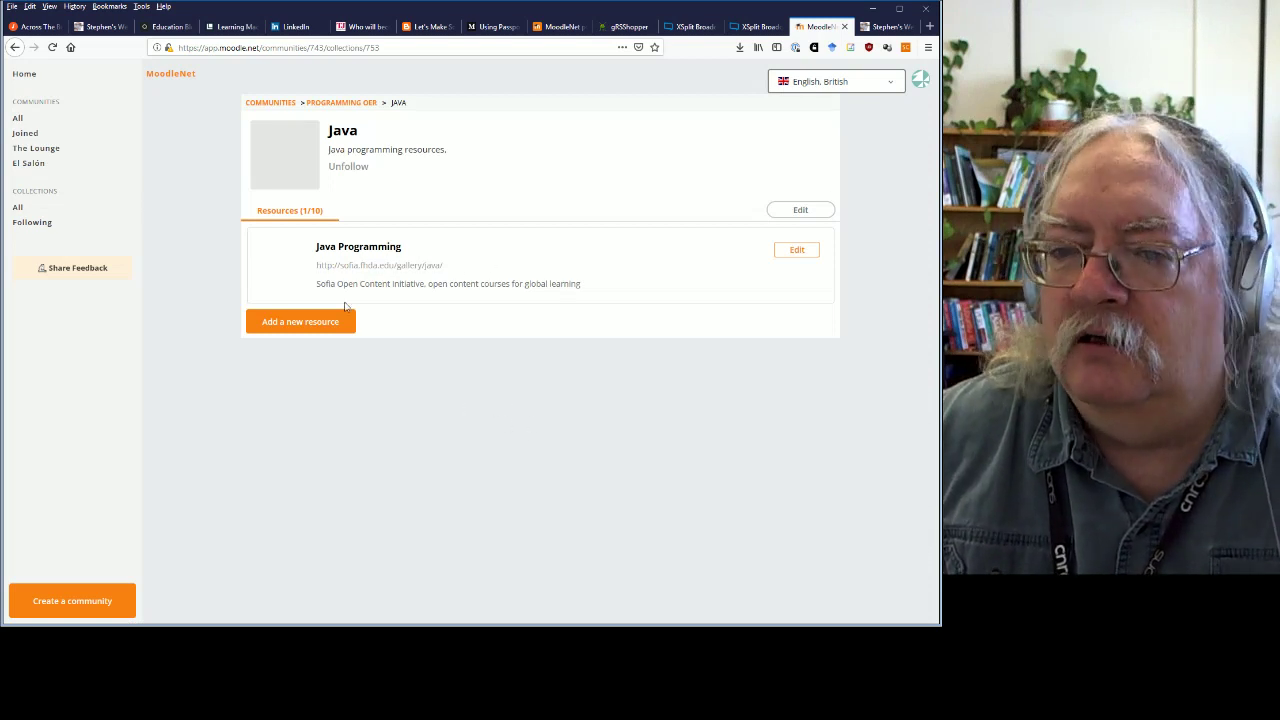
pyautogui.click(333, 104)
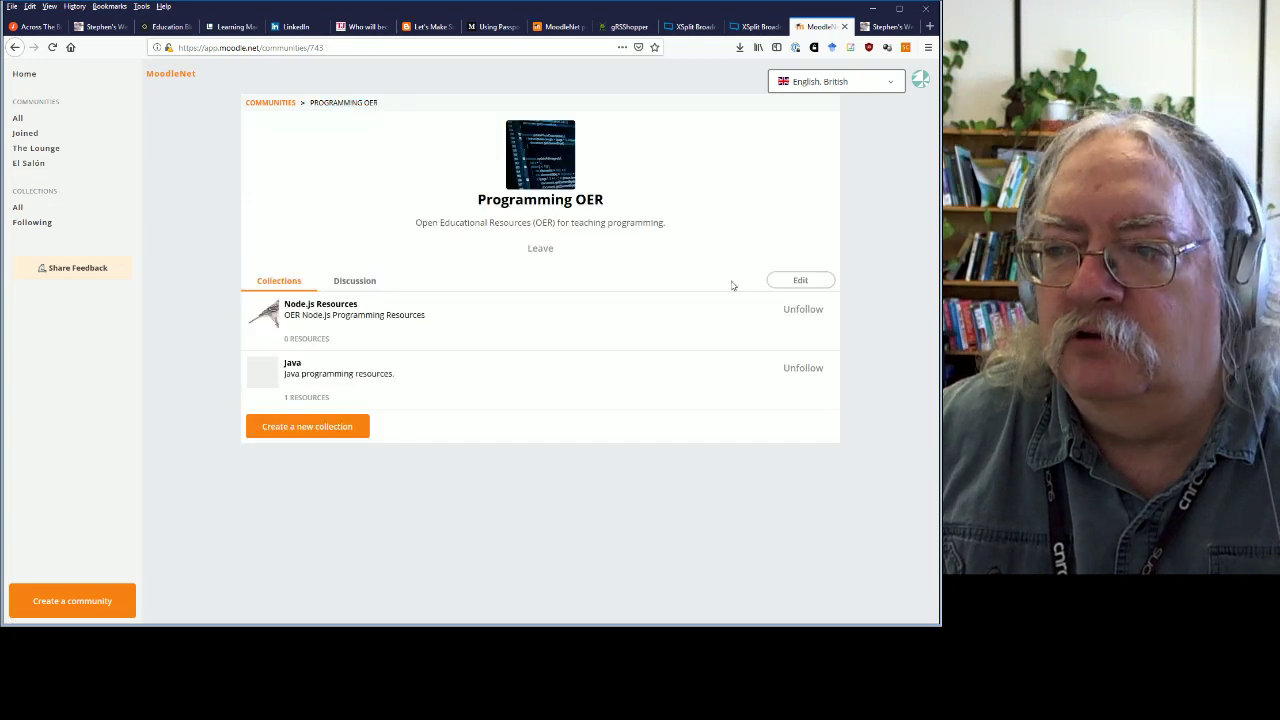
pyautogui.click(806, 370)
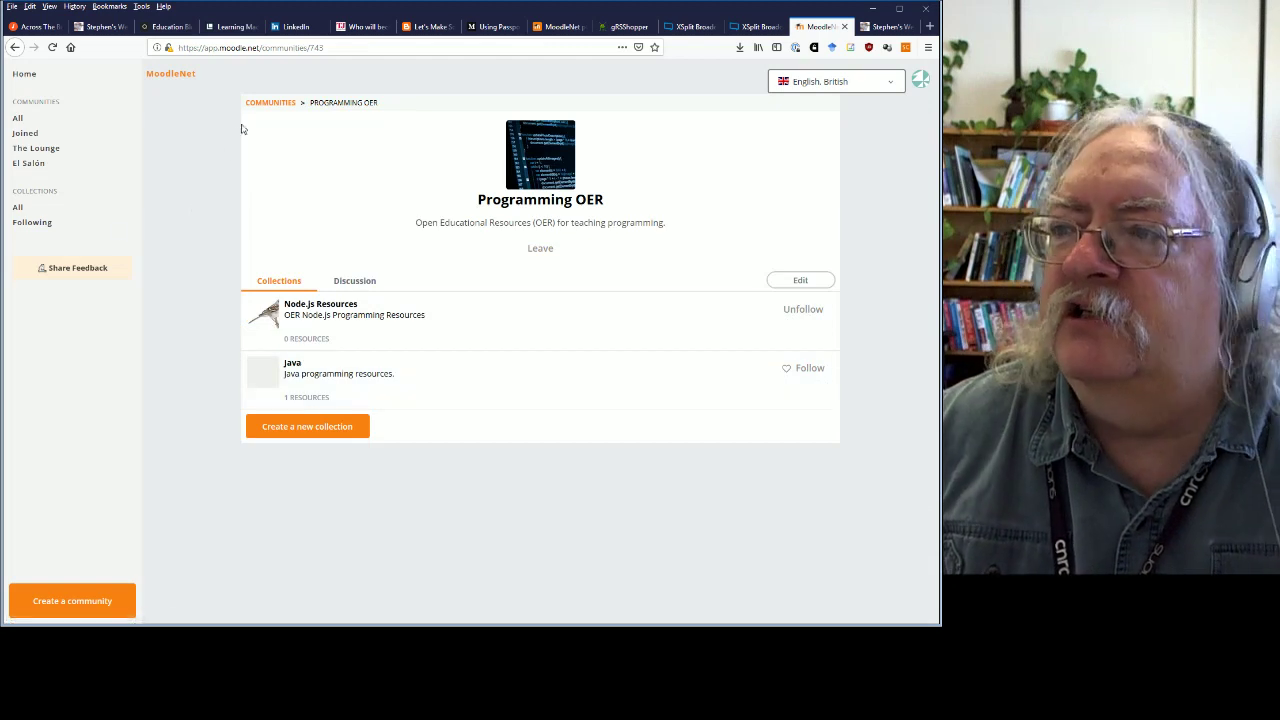
# Show All Collections and scroll from Herramientas digitales down to Useful links about MoodleNet and back.
pyautogui.click(265, 103)
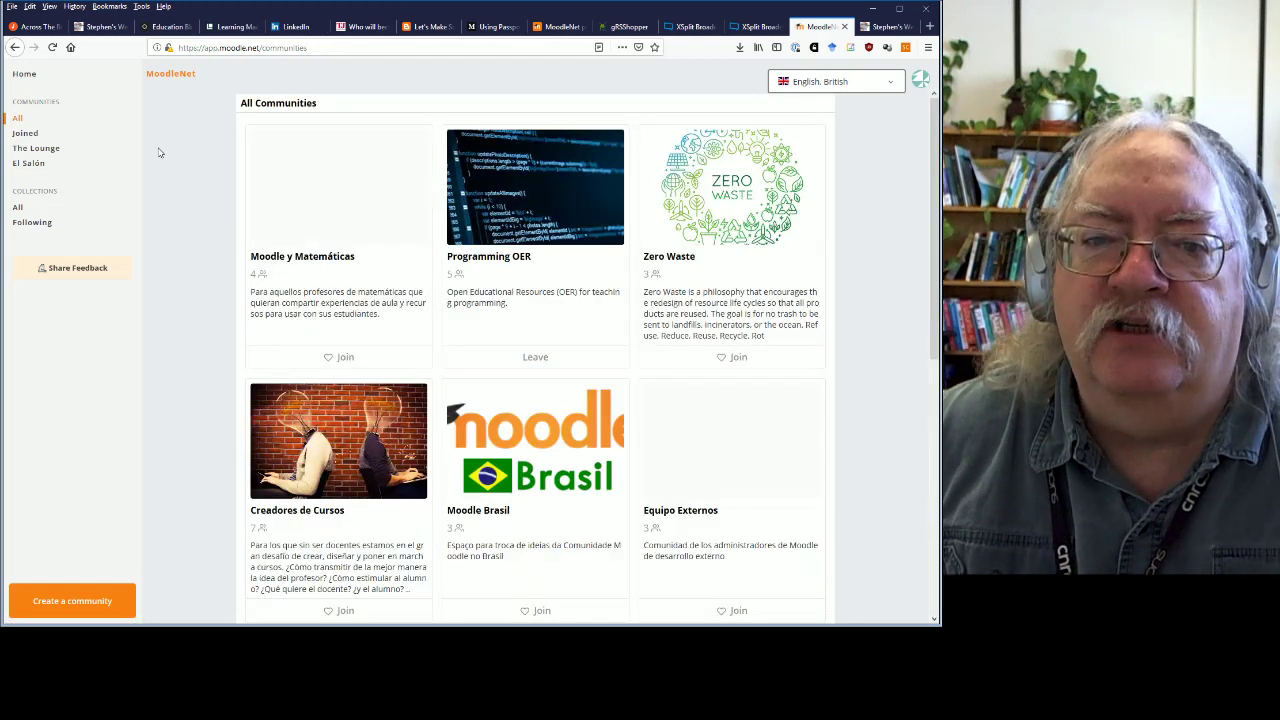
pyautogui.click(18, 208)
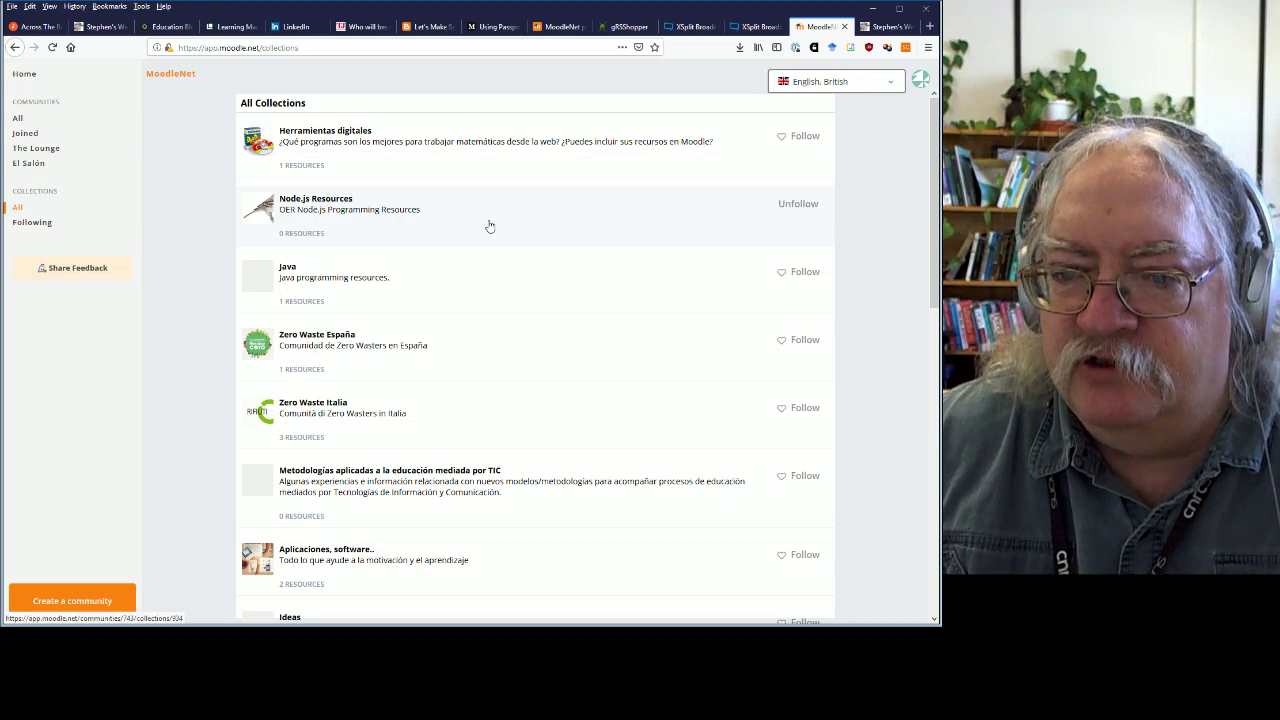
pyautogui.scroll(-5, 491, 229)
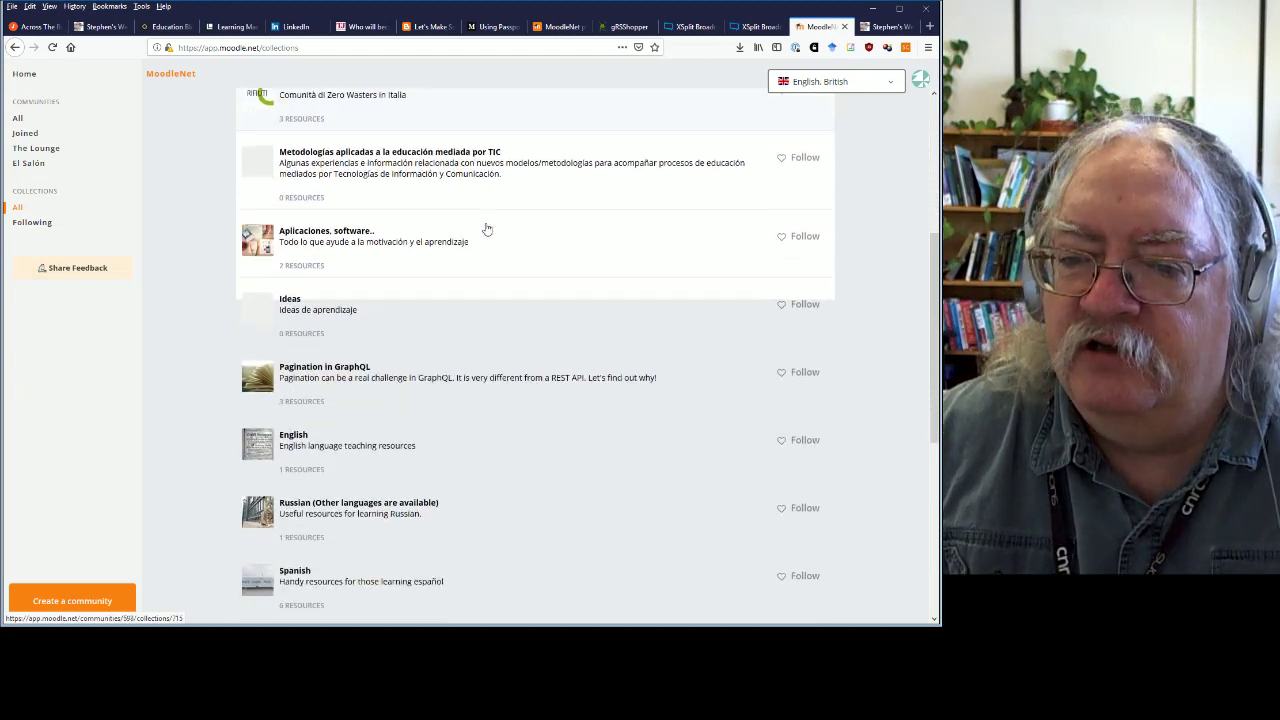
pyautogui.scroll(-3, 457, 322)
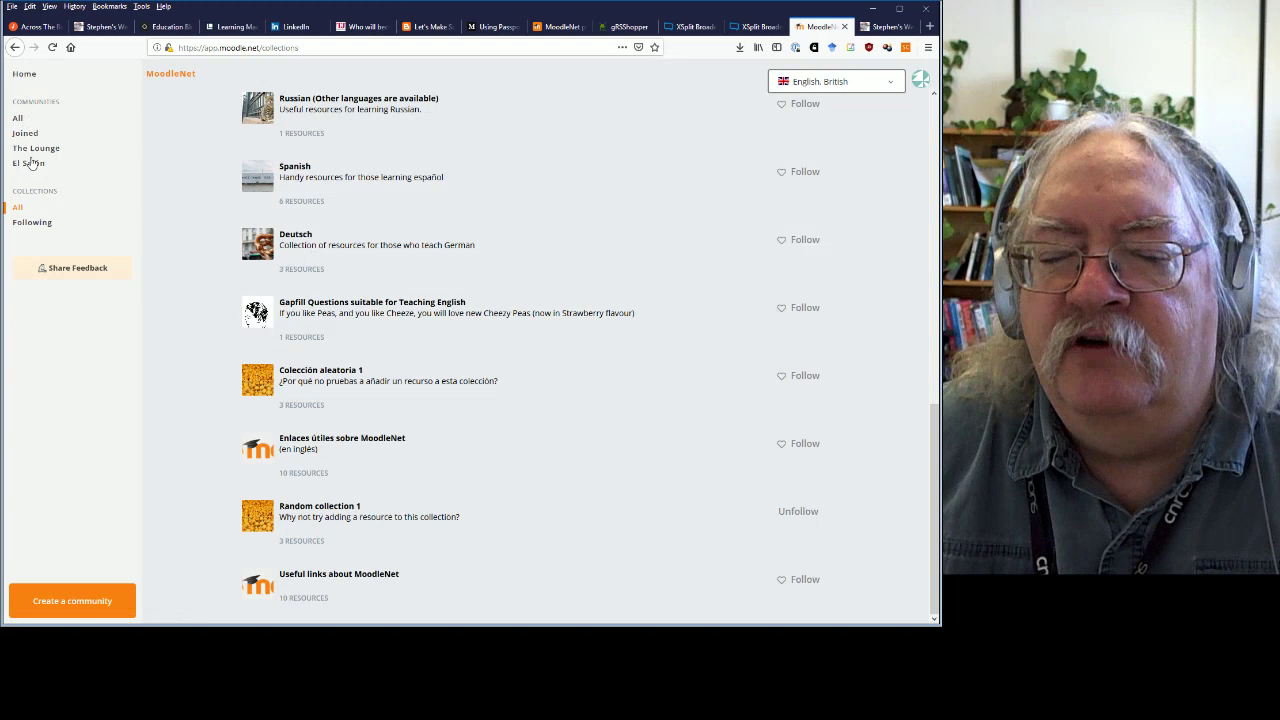
pyautogui.scroll(10, 432, 388)
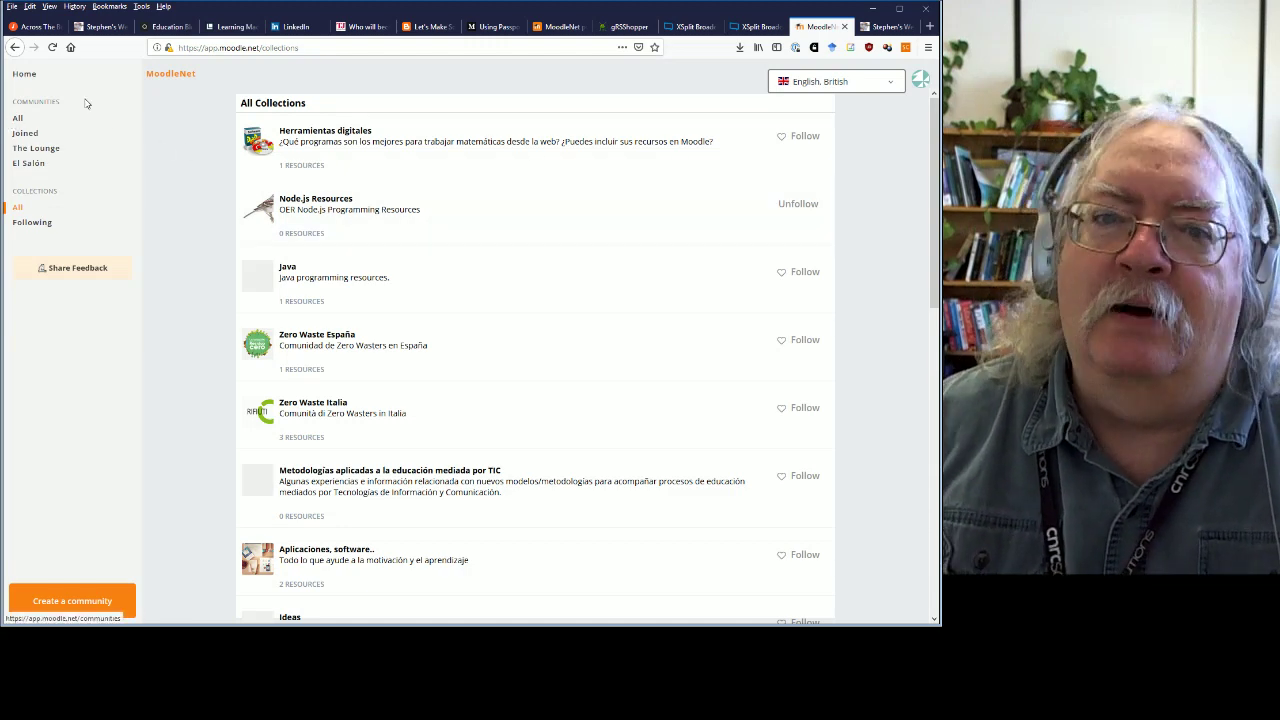
# Join the Moodle y Matemáticas community.
pyautogui.click(18, 122)
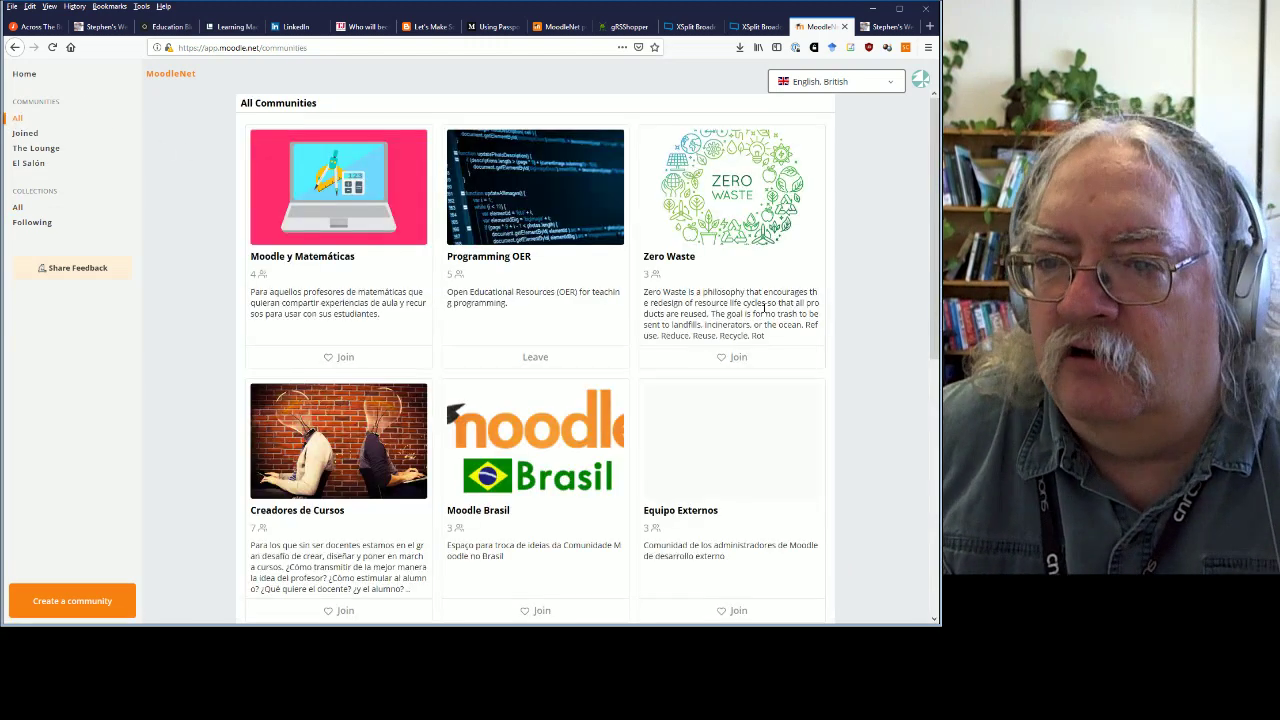
pyautogui.click(327, 259)
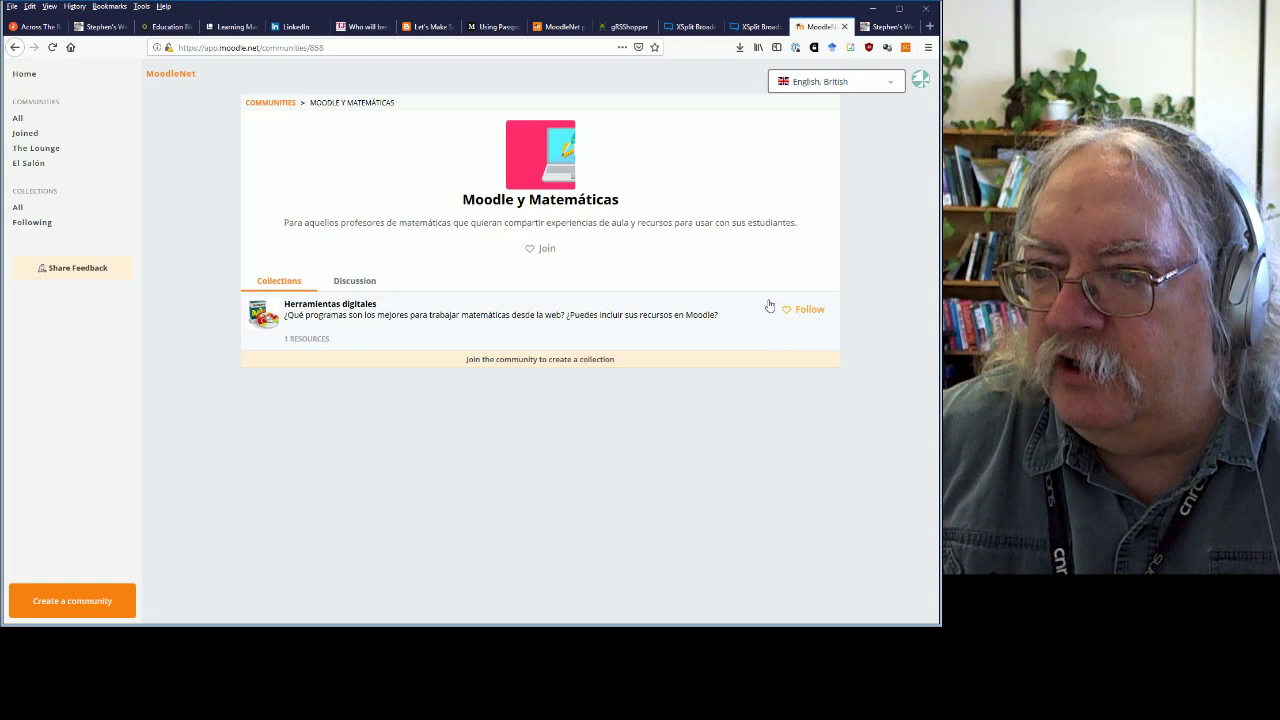
pyautogui.click(548, 250)
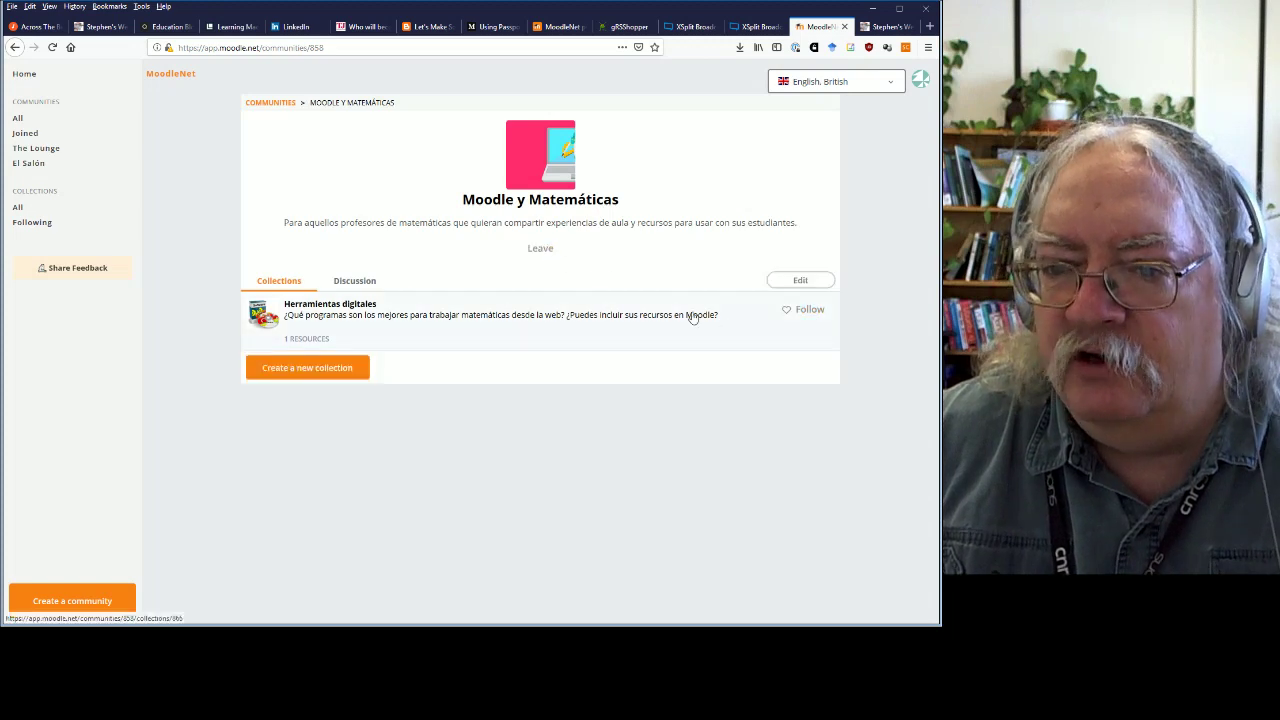
# Create a collection named 'Node.JS Resources' there with a placeholder description.
pyautogui.click(340, 368)
pyautogui.click(463, 153)
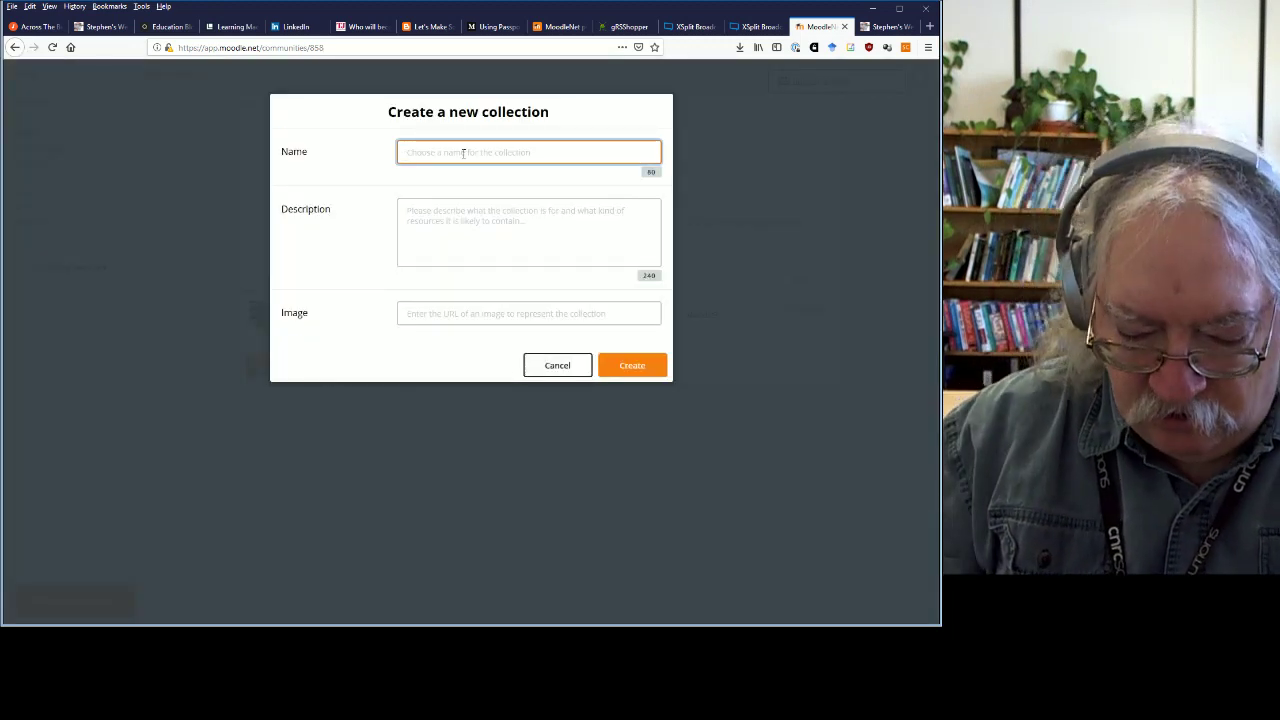
pyautogui.write('Node')
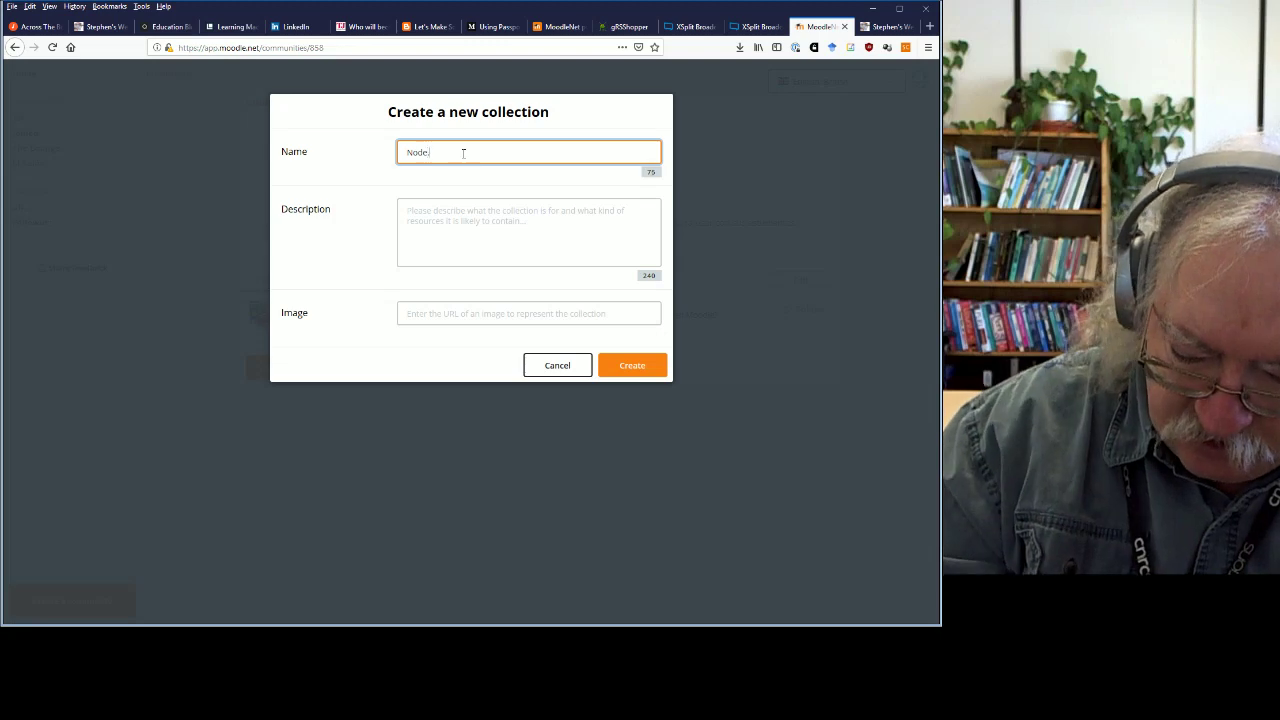
pyautogui.write('.JS Resources')
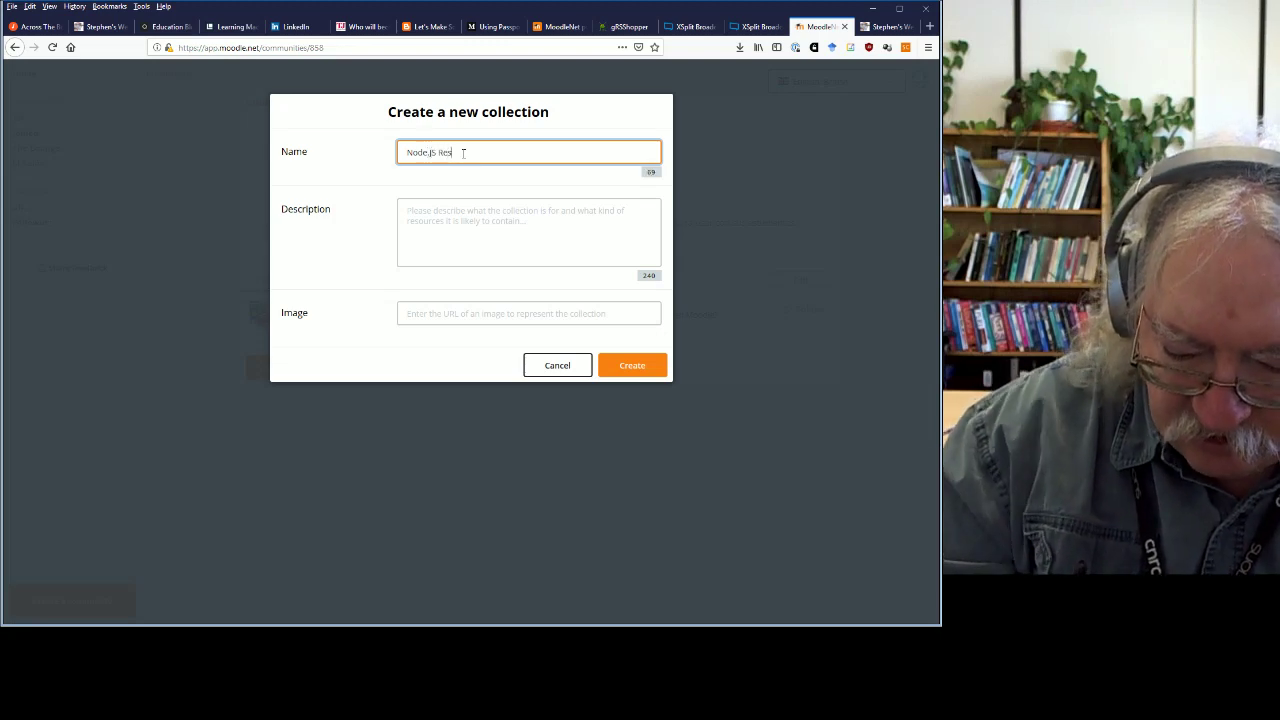
pyautogui.click(471, 220)
pyautogui.write('ss')
pyautogui.click(429, 313)
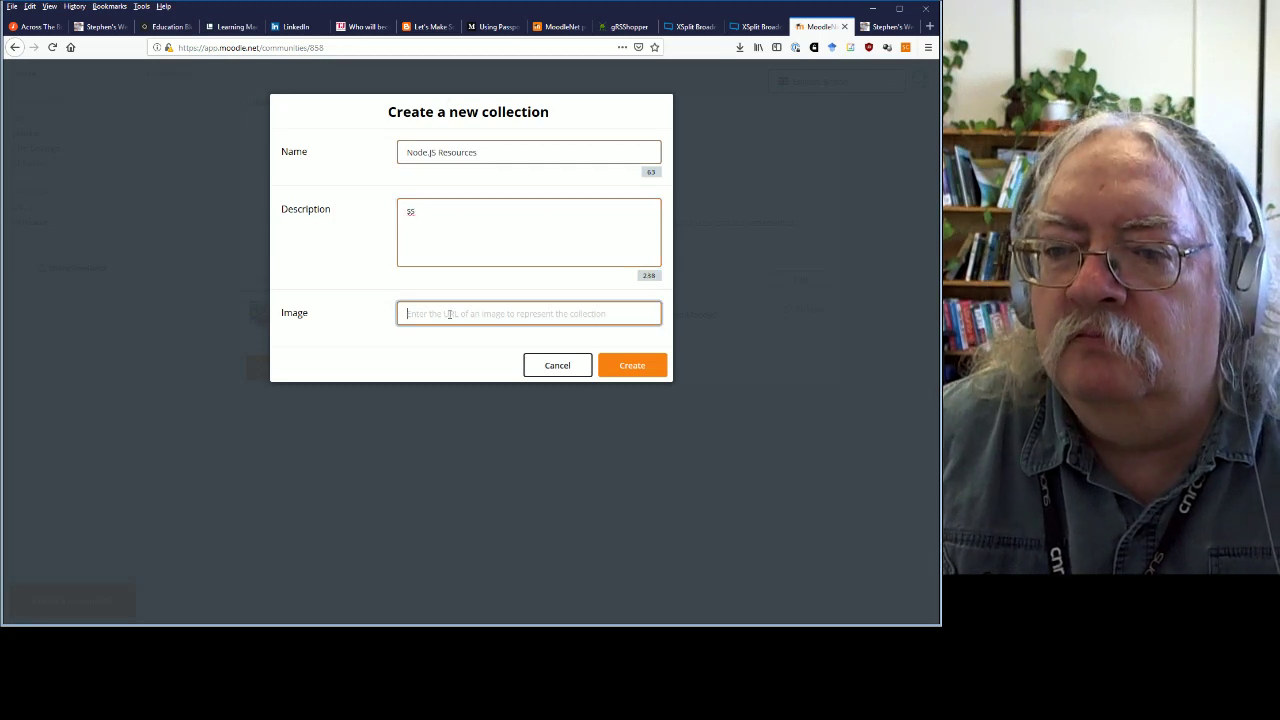
pyautogui.click(629, 367)
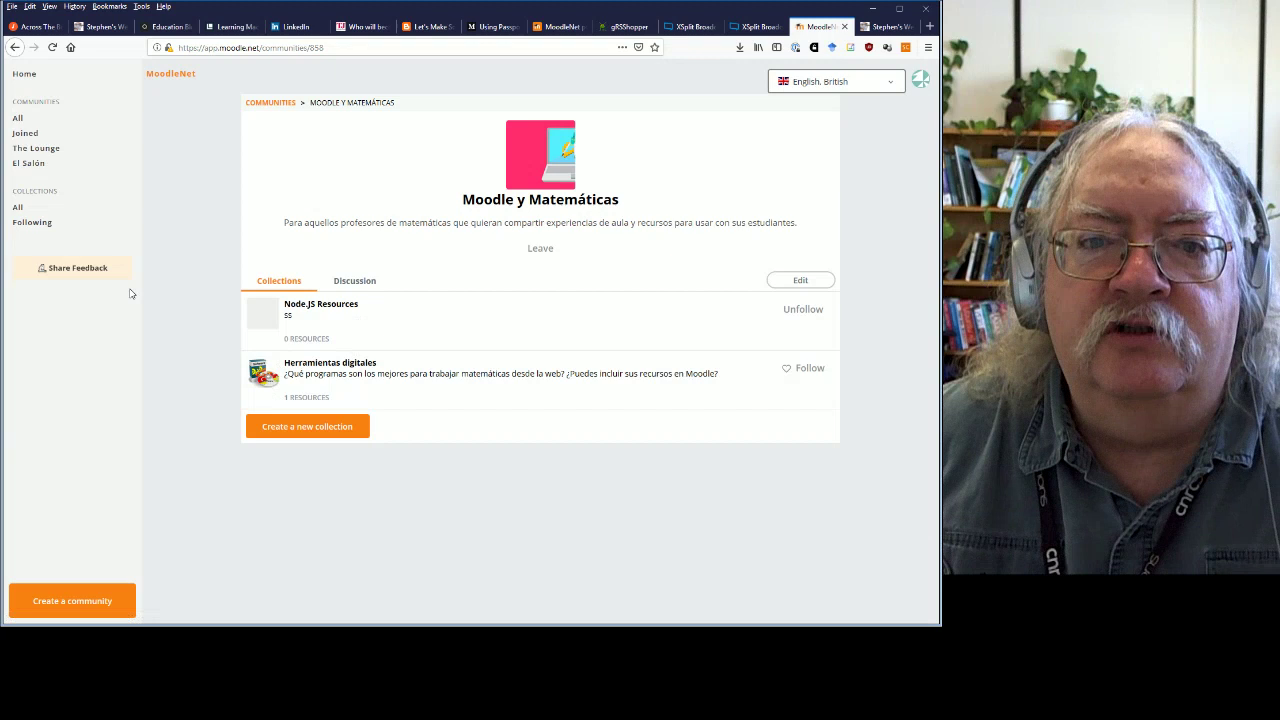
# Open the original Node.js Resources collection from All Collections, then list the followed collections.
pyautogui.click(18, 206)
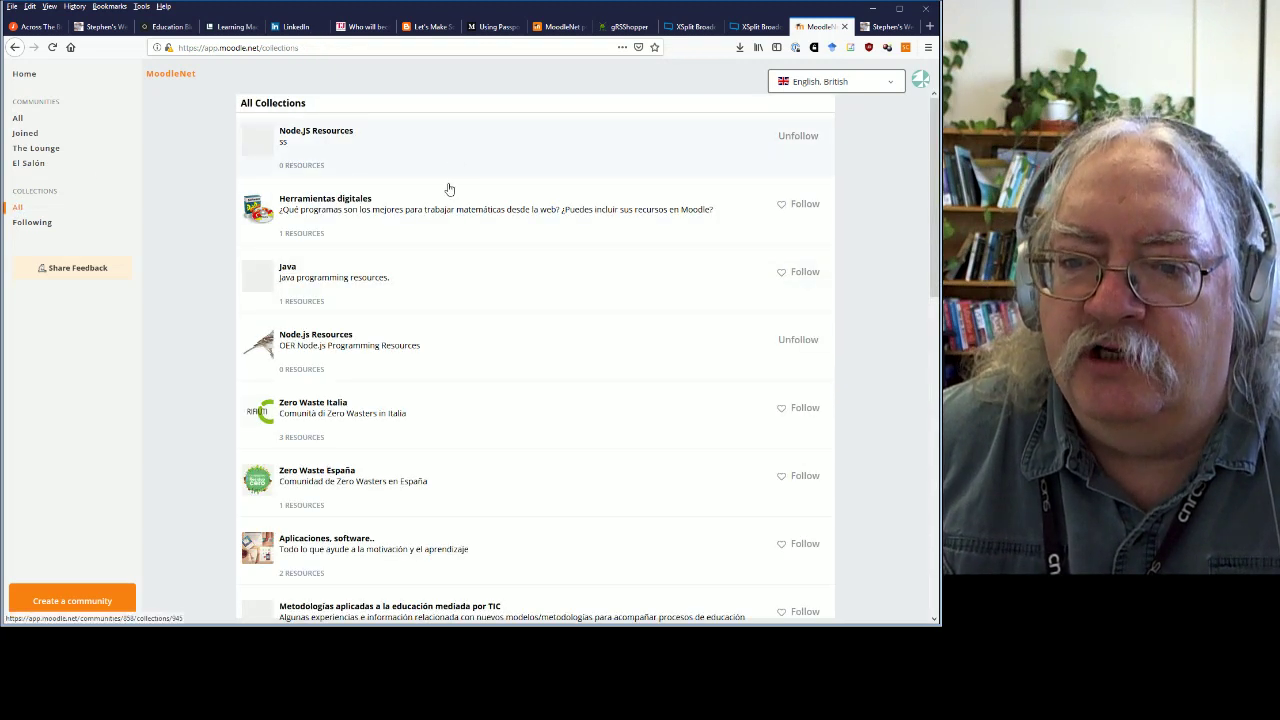
pyautogui.click(436, 362)
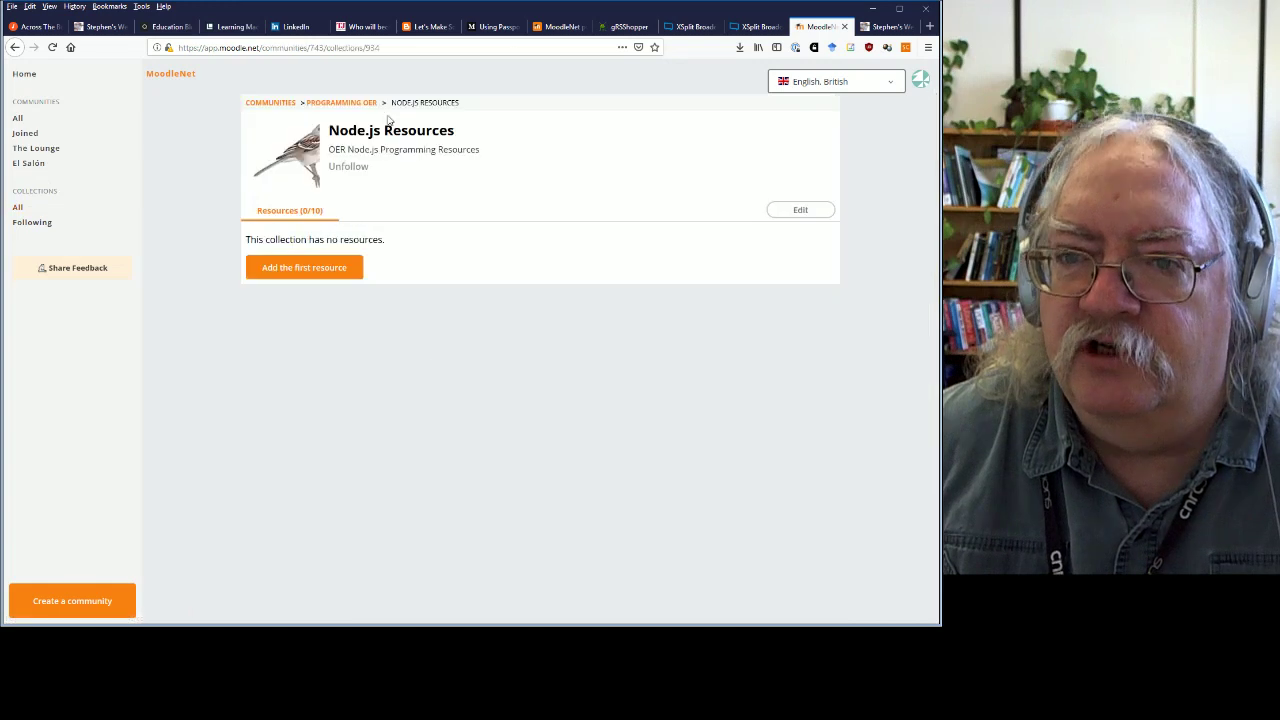
pyautogui.click(15, 47)
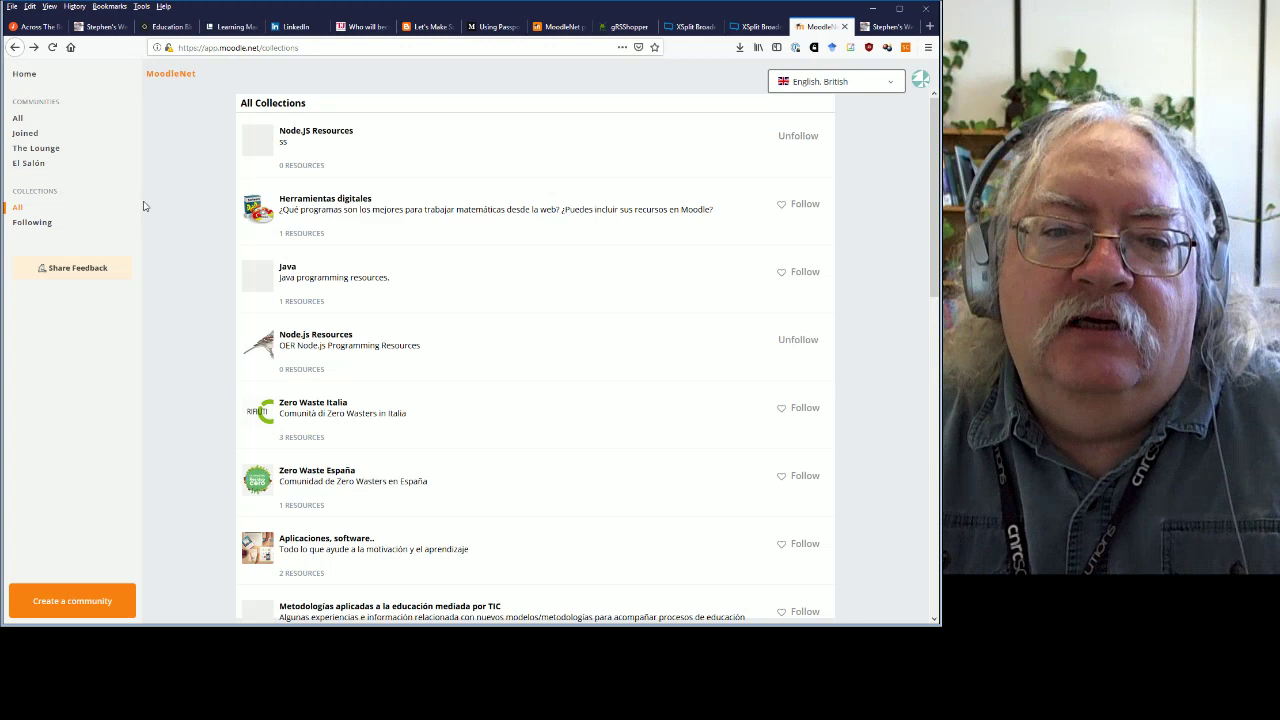
pyautogui.click(33, 223)
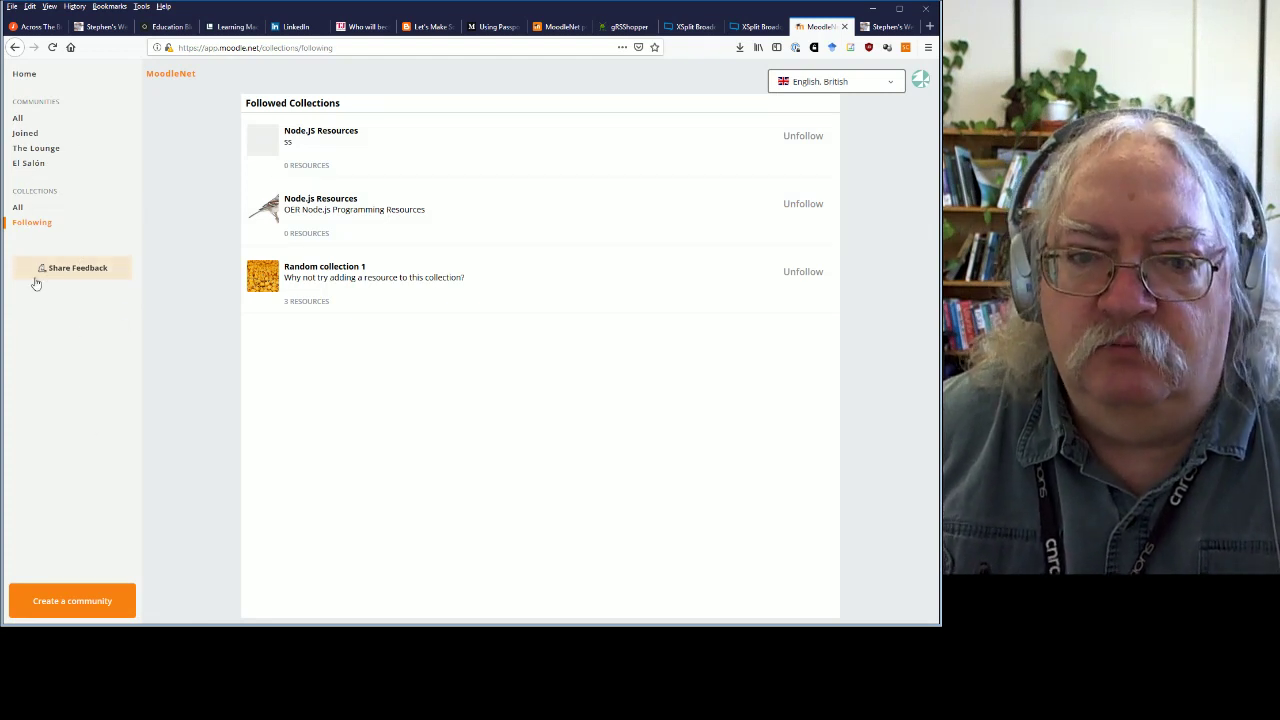
# Toggle the account menu a few times, then open Share Feedback in a new tab.
pyautogui.click(921, 81)
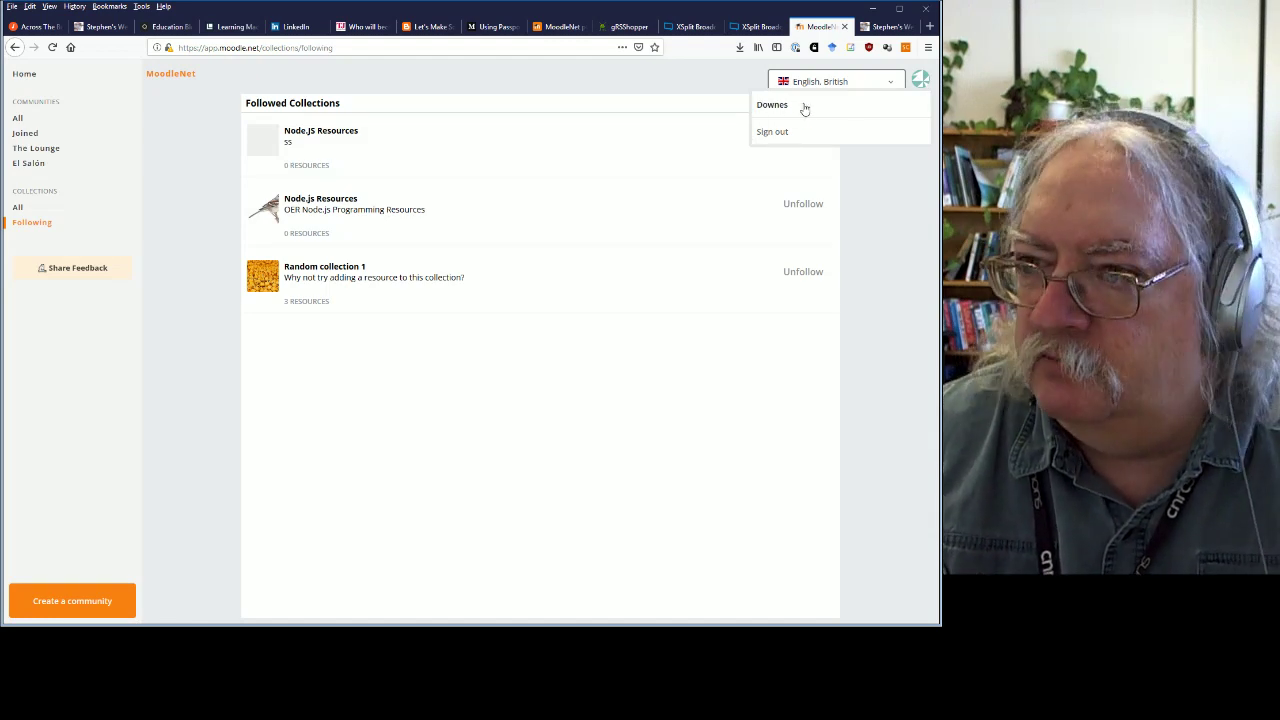
pyautogui.click(891, 227)
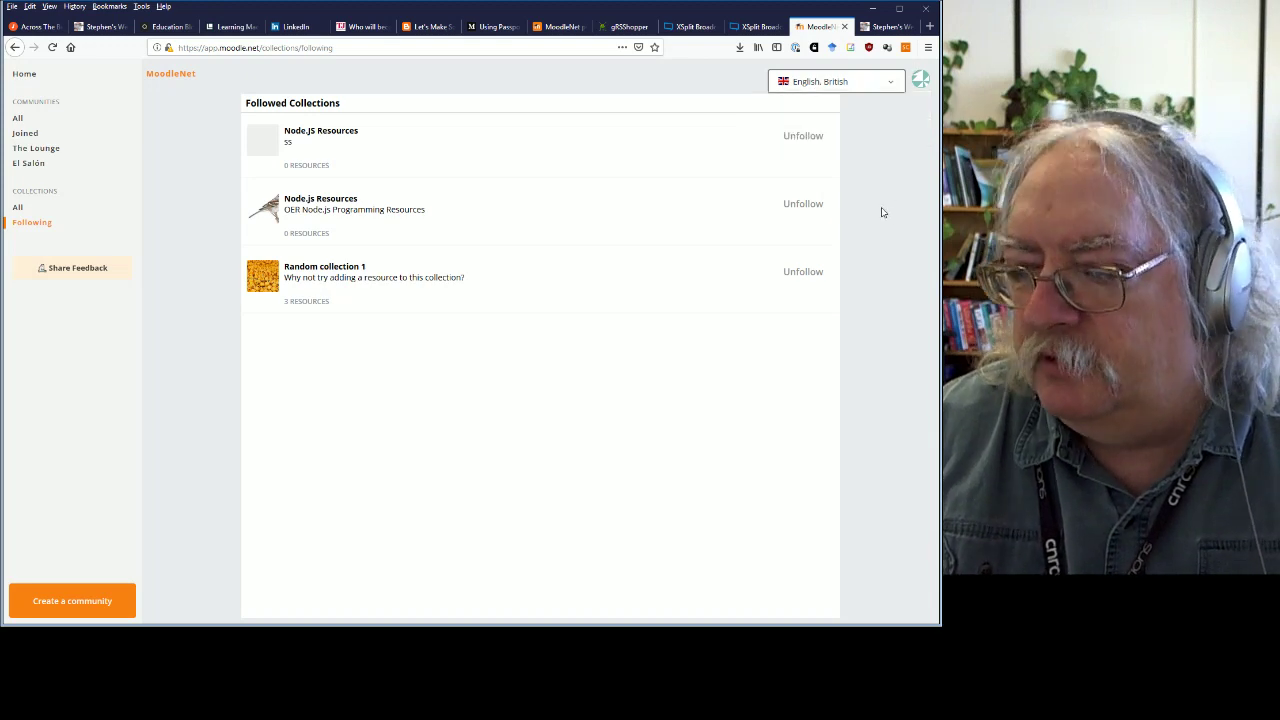
pyautogui.click(921, 81)
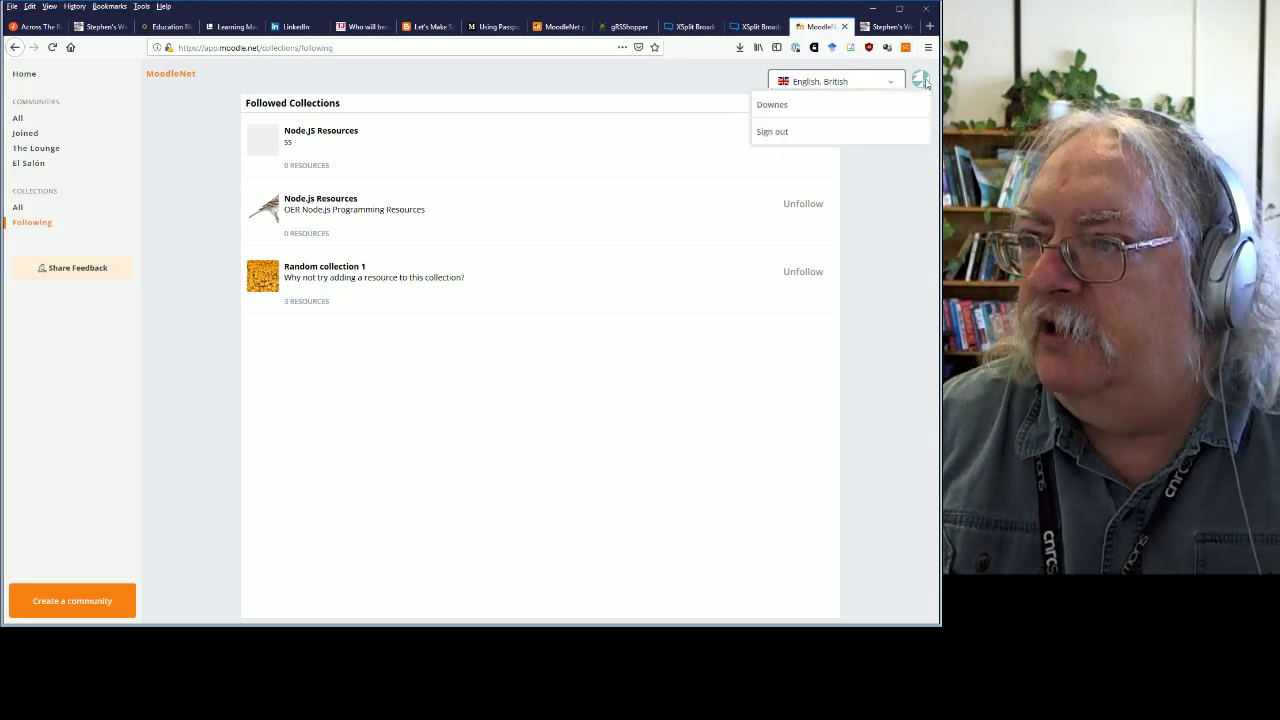
pyautogui.click(922, 81)
pyautogui.click(922, 81)
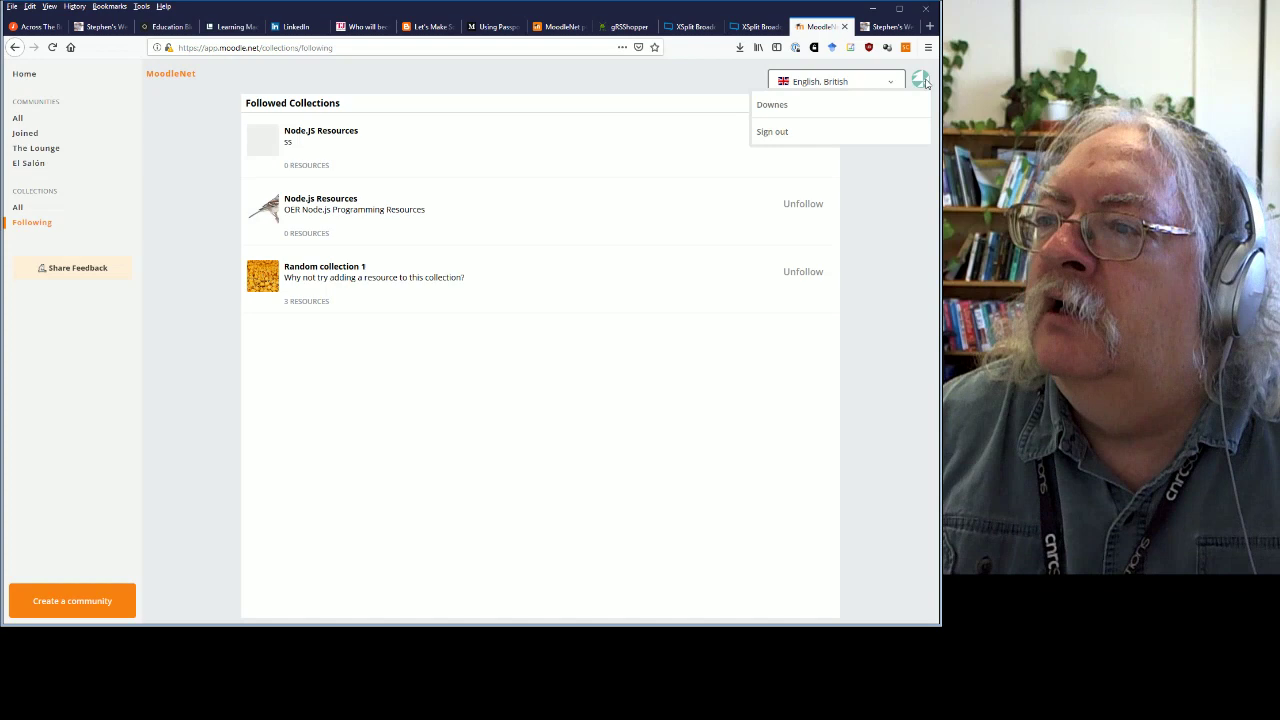
pyautogui.click(923, 82)
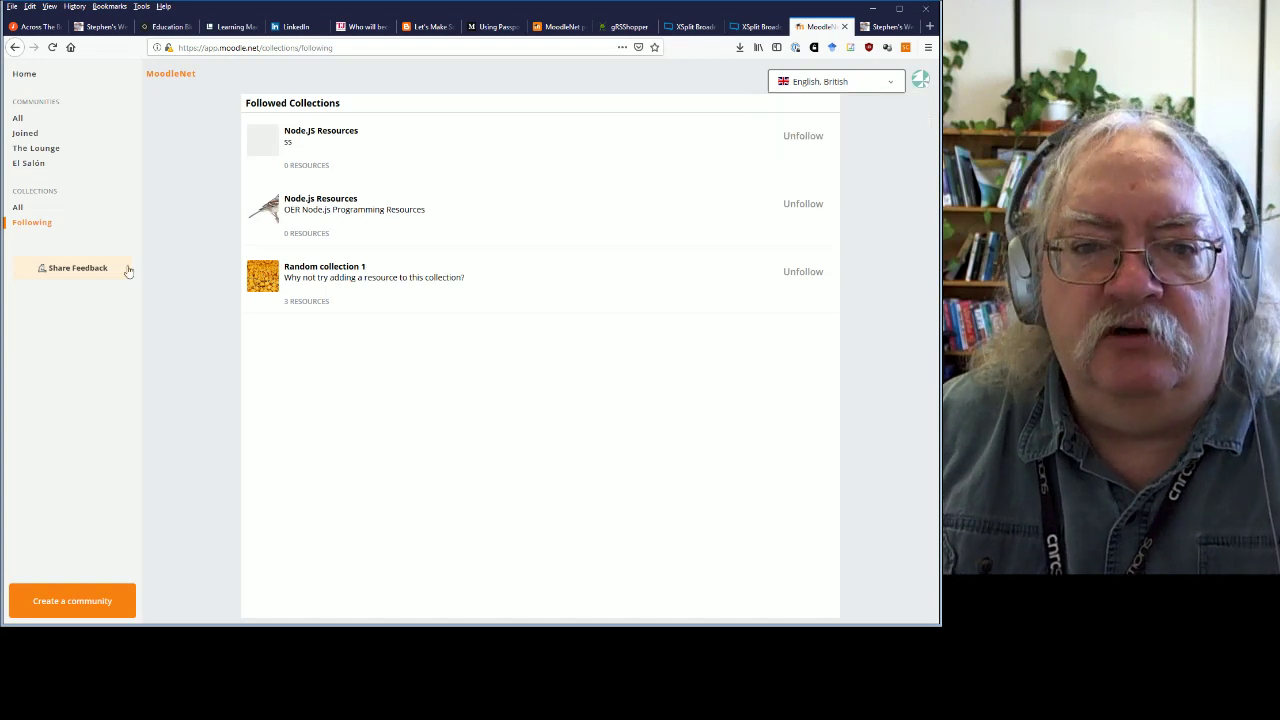
pyautogui.click(60, 270)
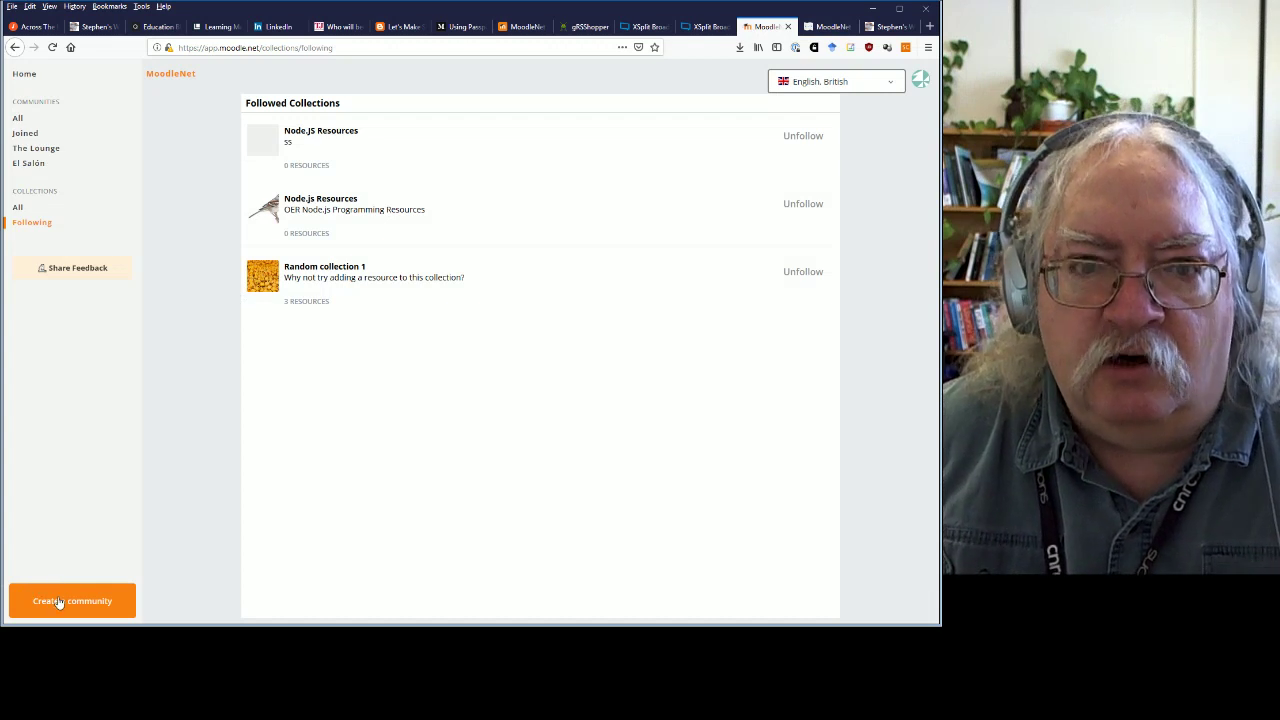
# Start a new community, cancel it, and scroll the All Communities list.
pyautogui.click(58, 601)
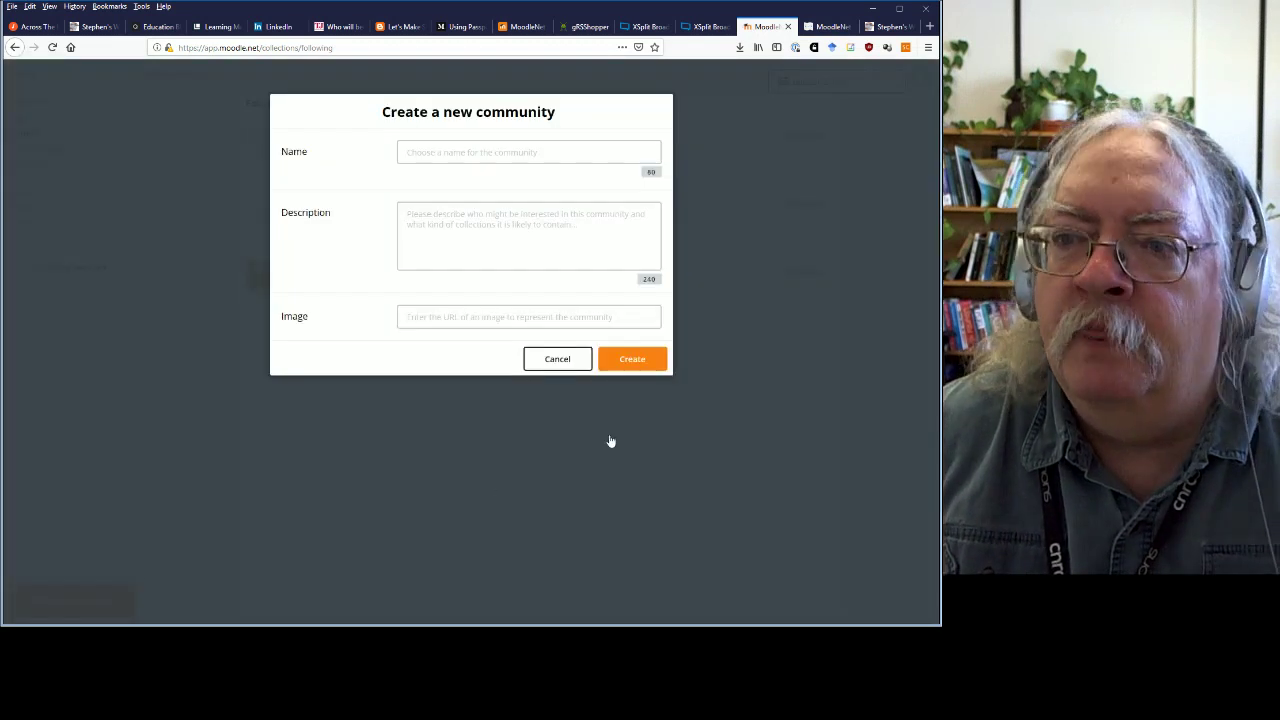
pyautogui.click(491, 154)
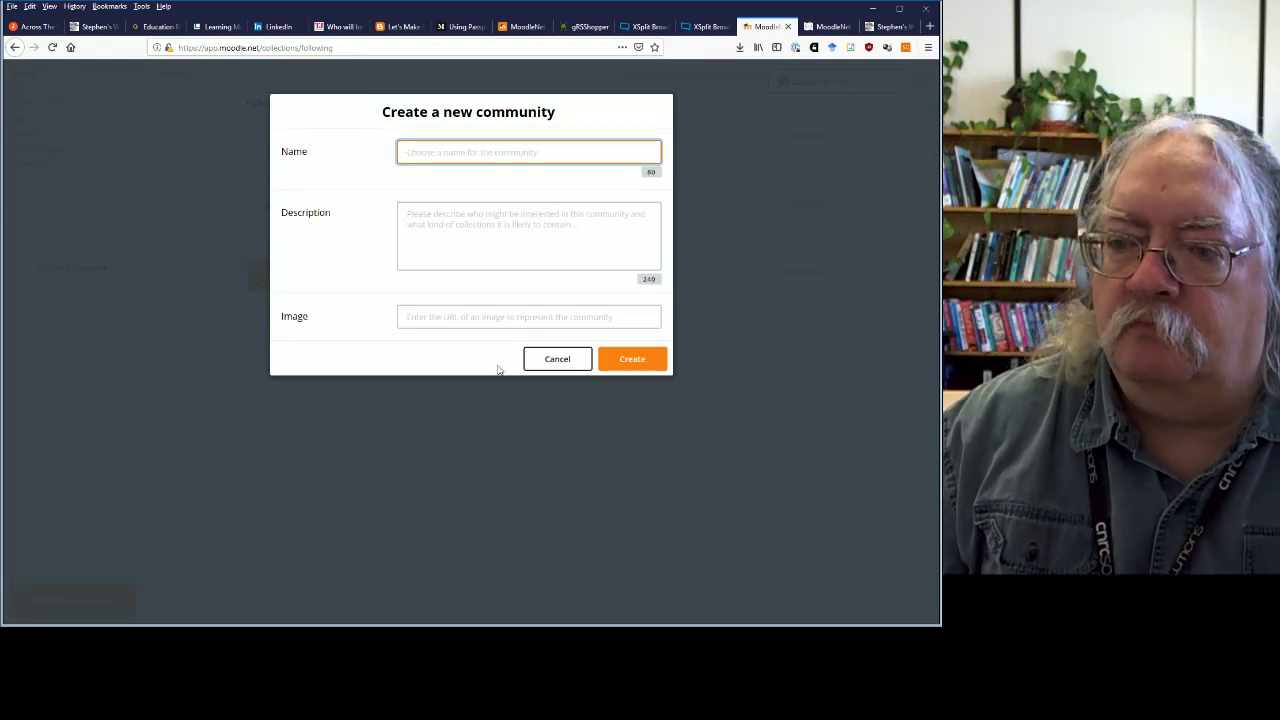
pyautogui.click(562, 359)
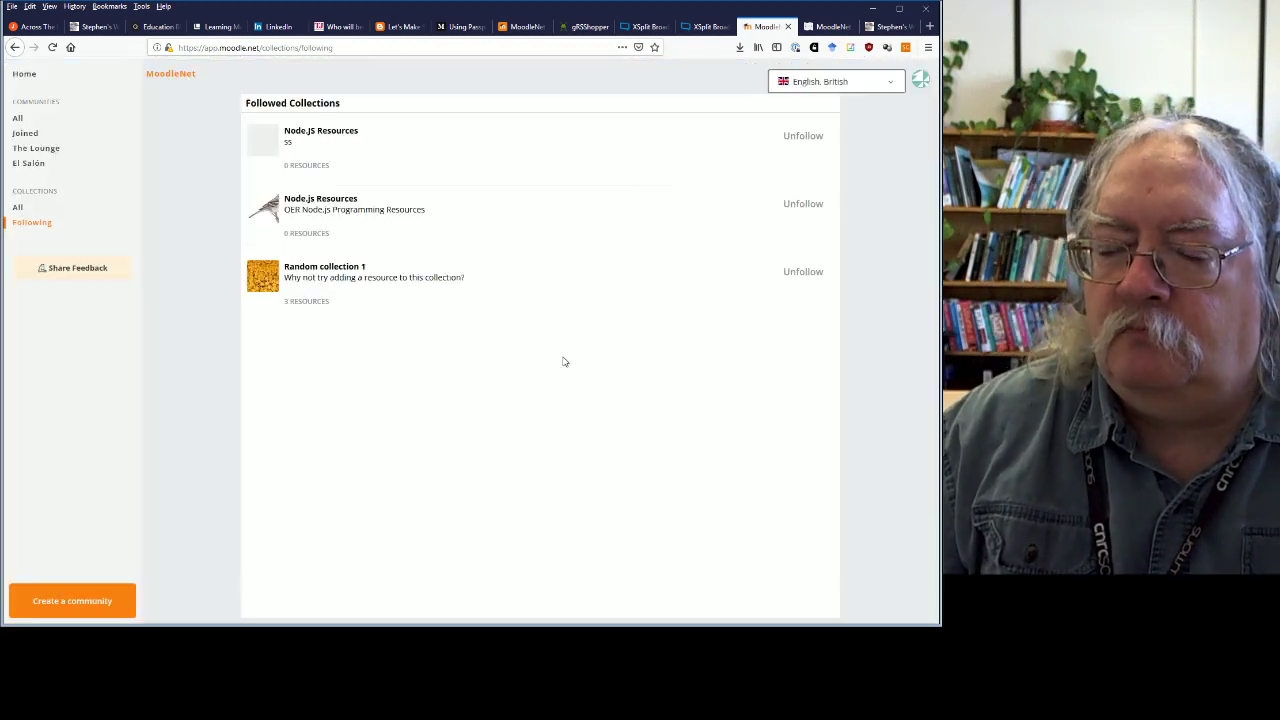
pyautogui.click(18, 119)
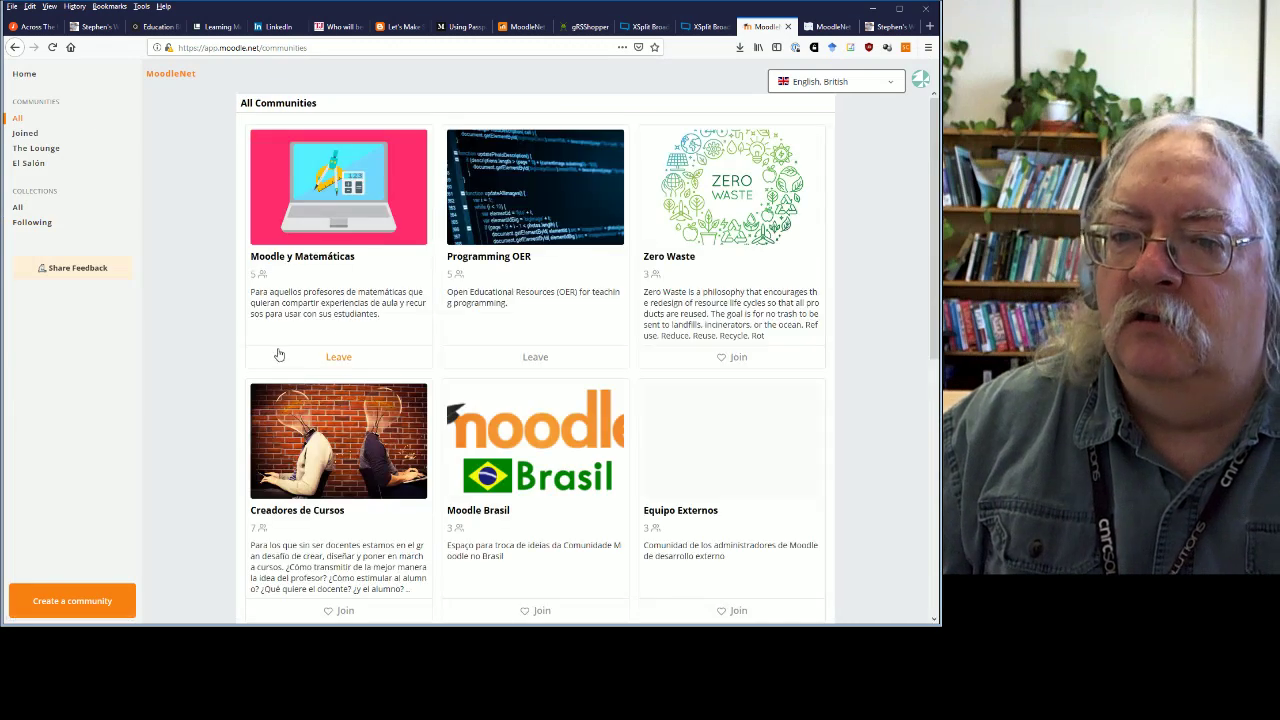
pyautogui.scroll(-5, 280, 360)
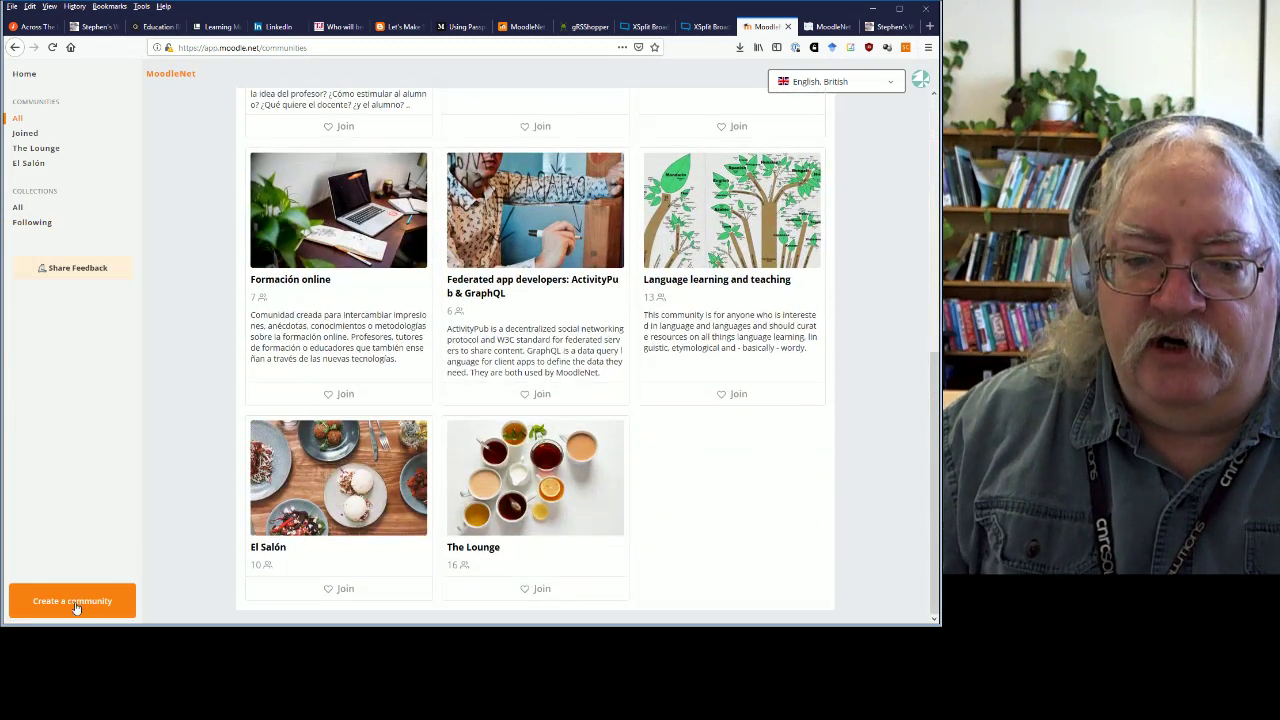
# Draft an OLDaily community described 'E-Learning news and views', then cancel it.
pyautogui.click(76, 607)
pyautogui.click(463, 150)
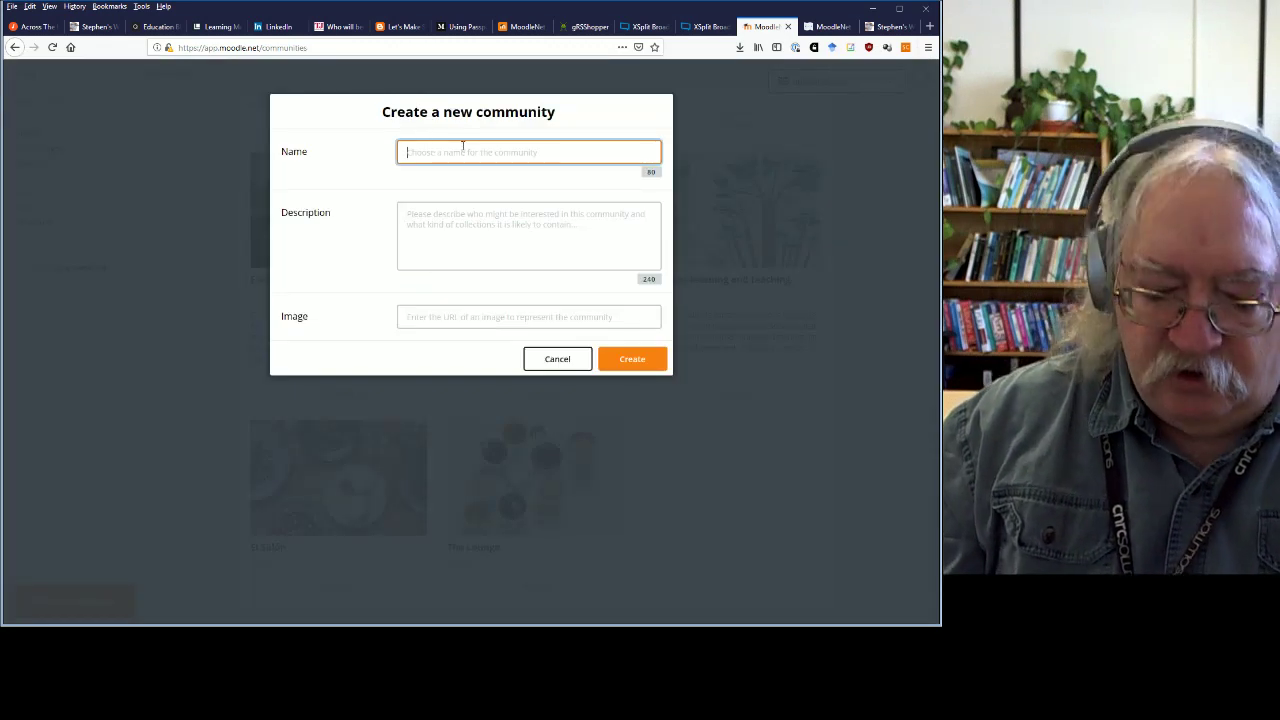
pyautogui.write('OLDaily')
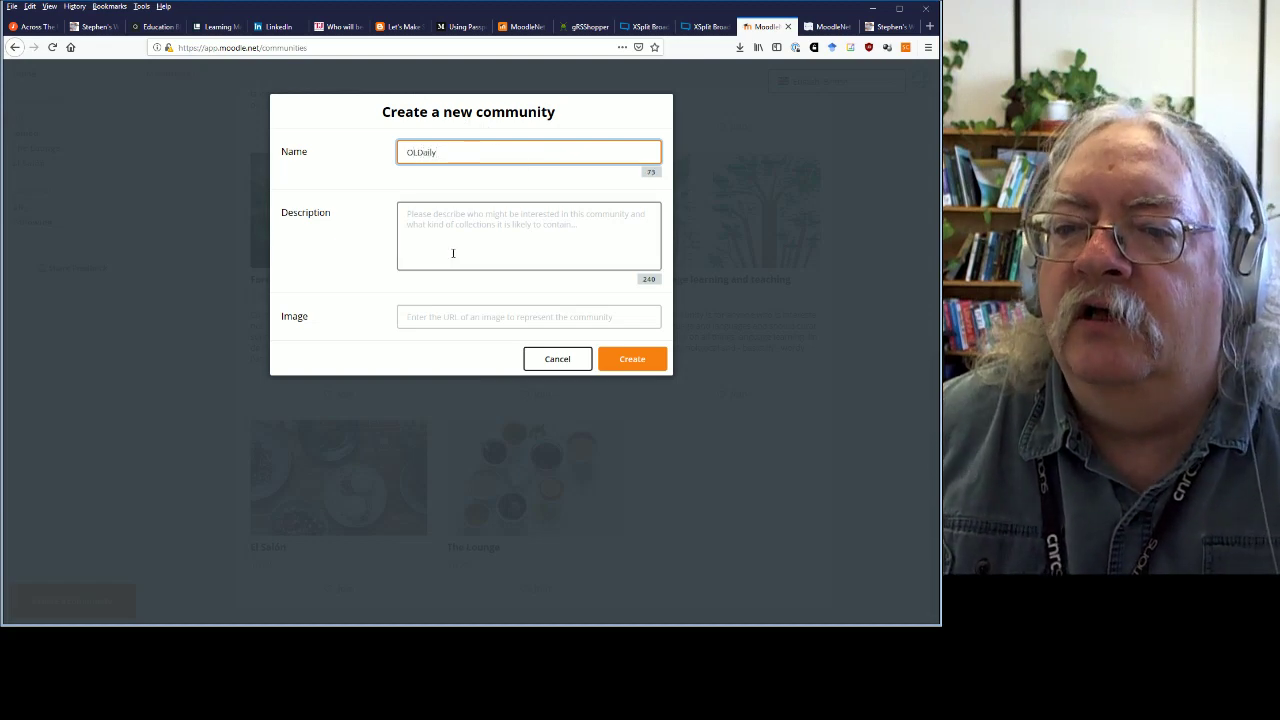
pyautogui.click(452, 238)
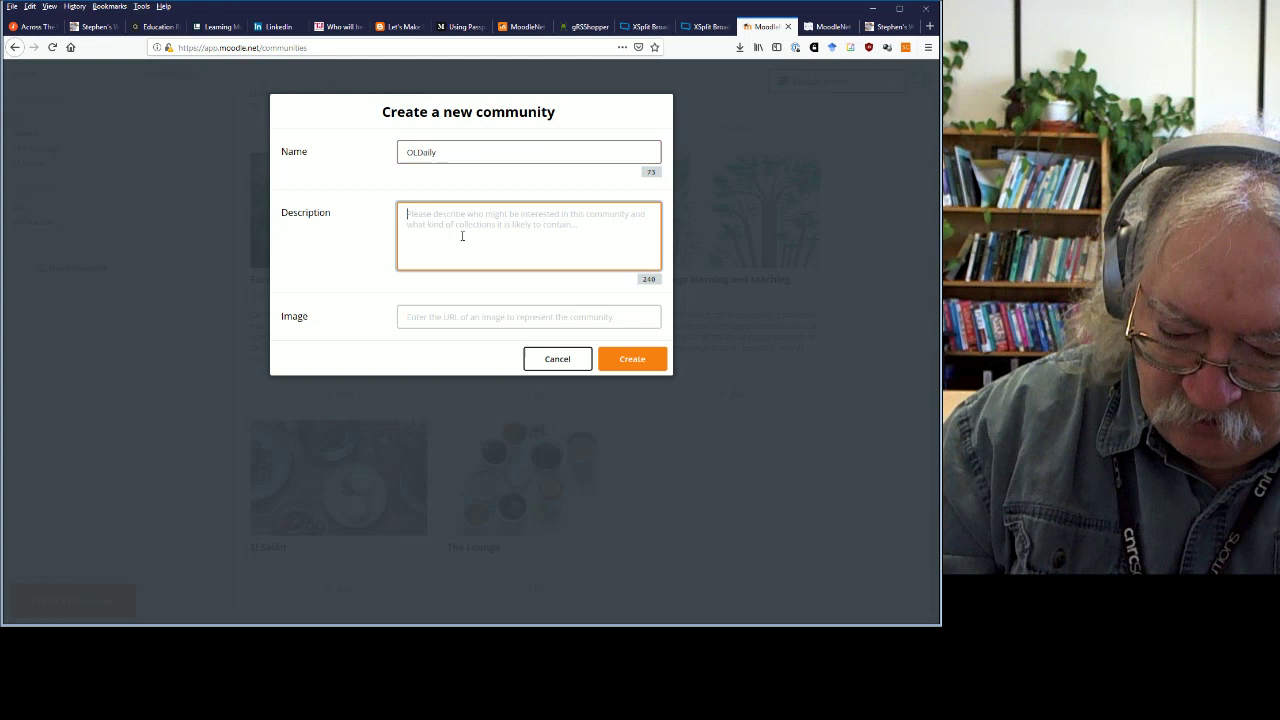
pyautogui.write('E')
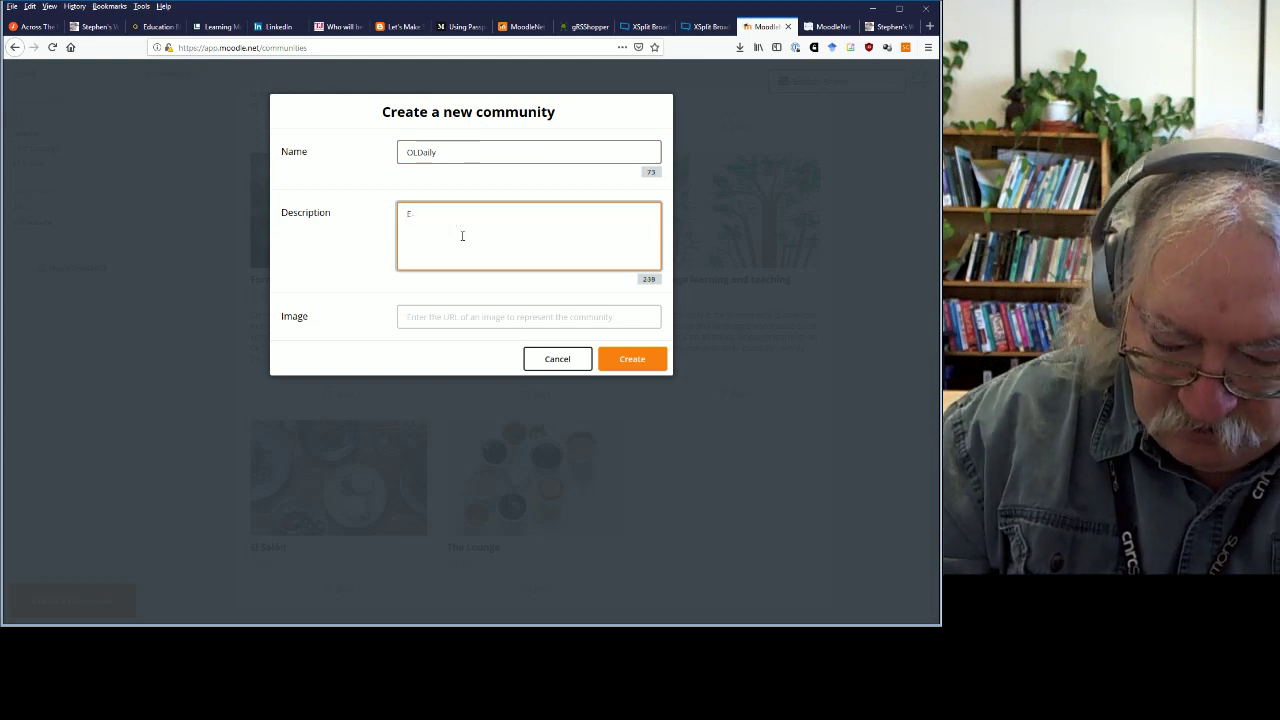
pyautogui.write('-Learning ne')
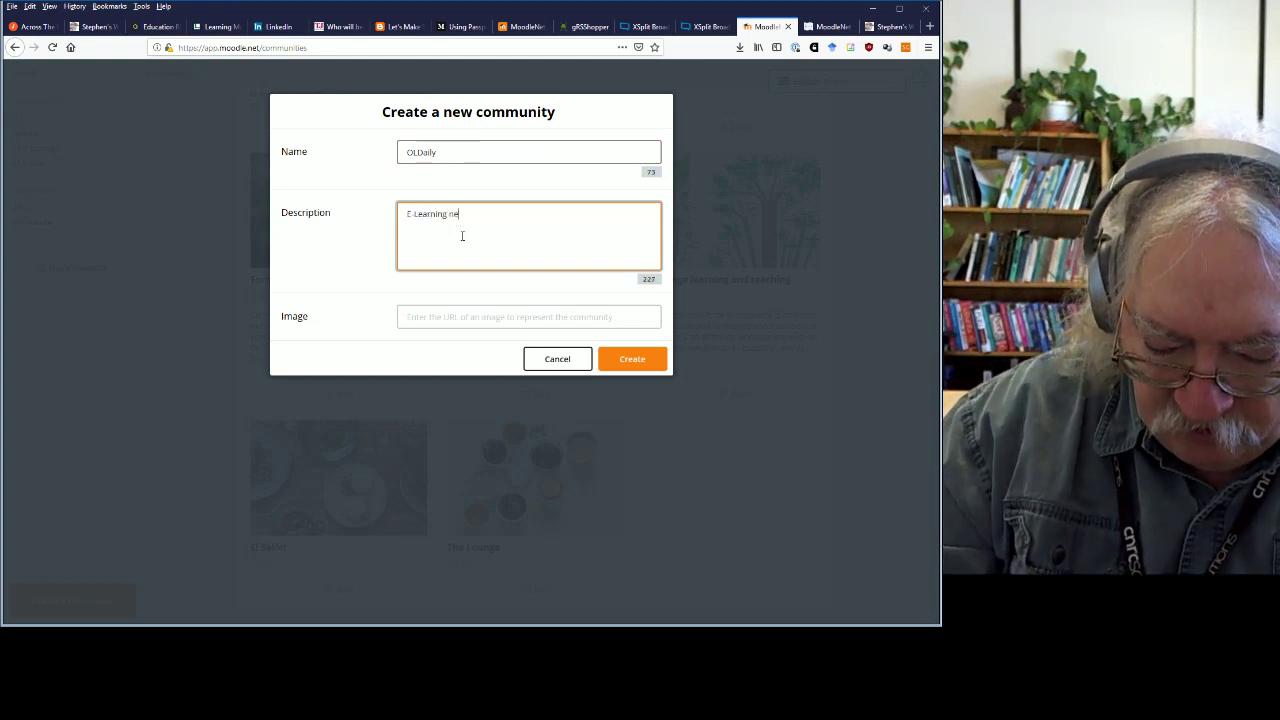
pyautogui.write('ws and views')
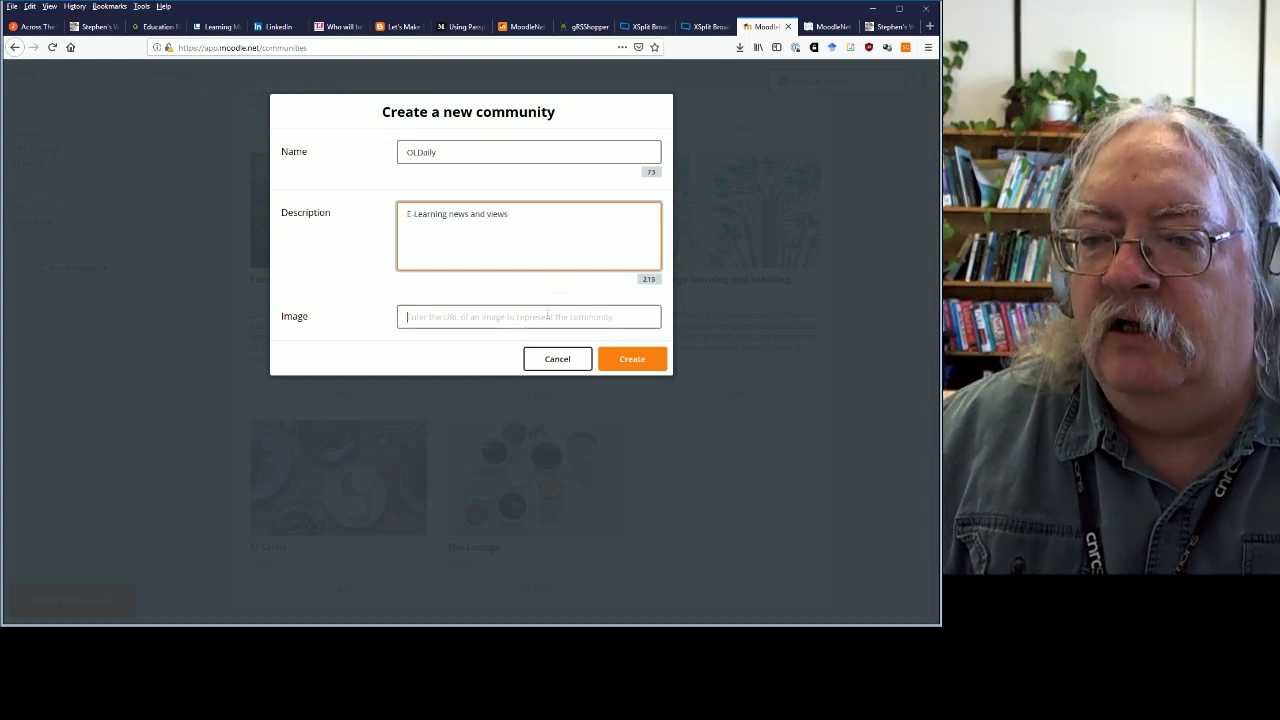
pyautogui.click(550, 314)
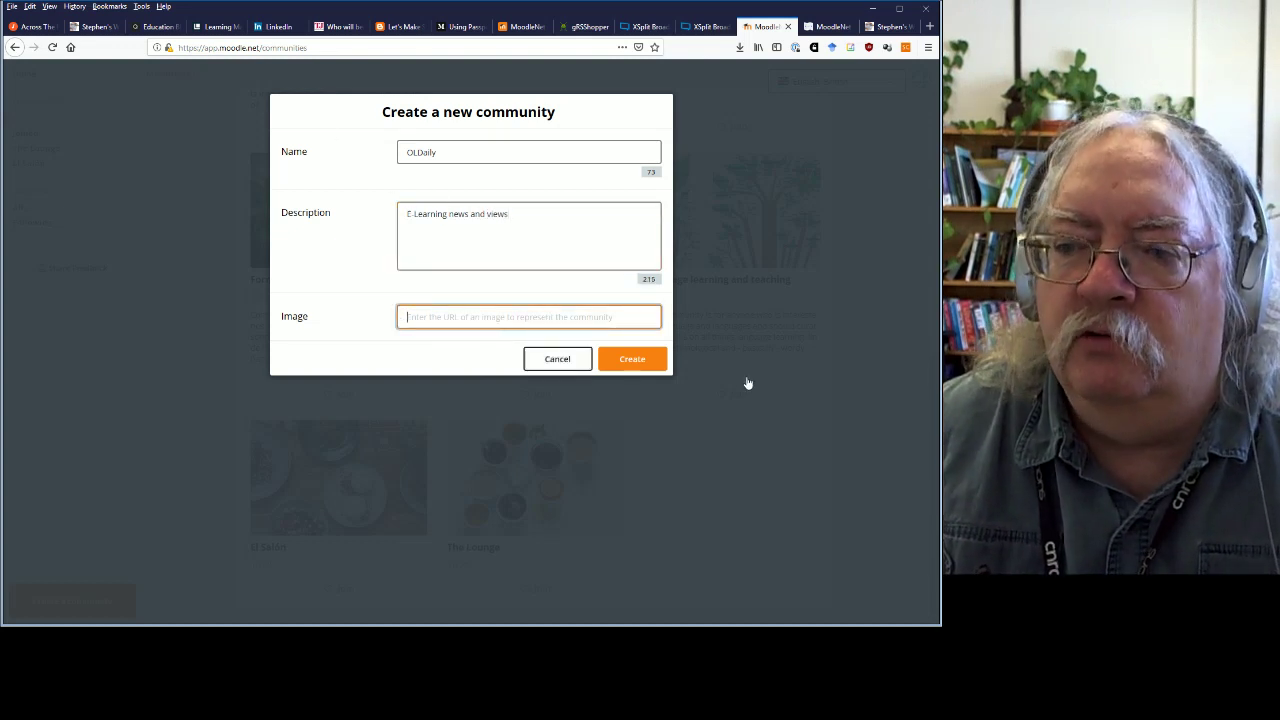
pyautogui.click(577, 366)
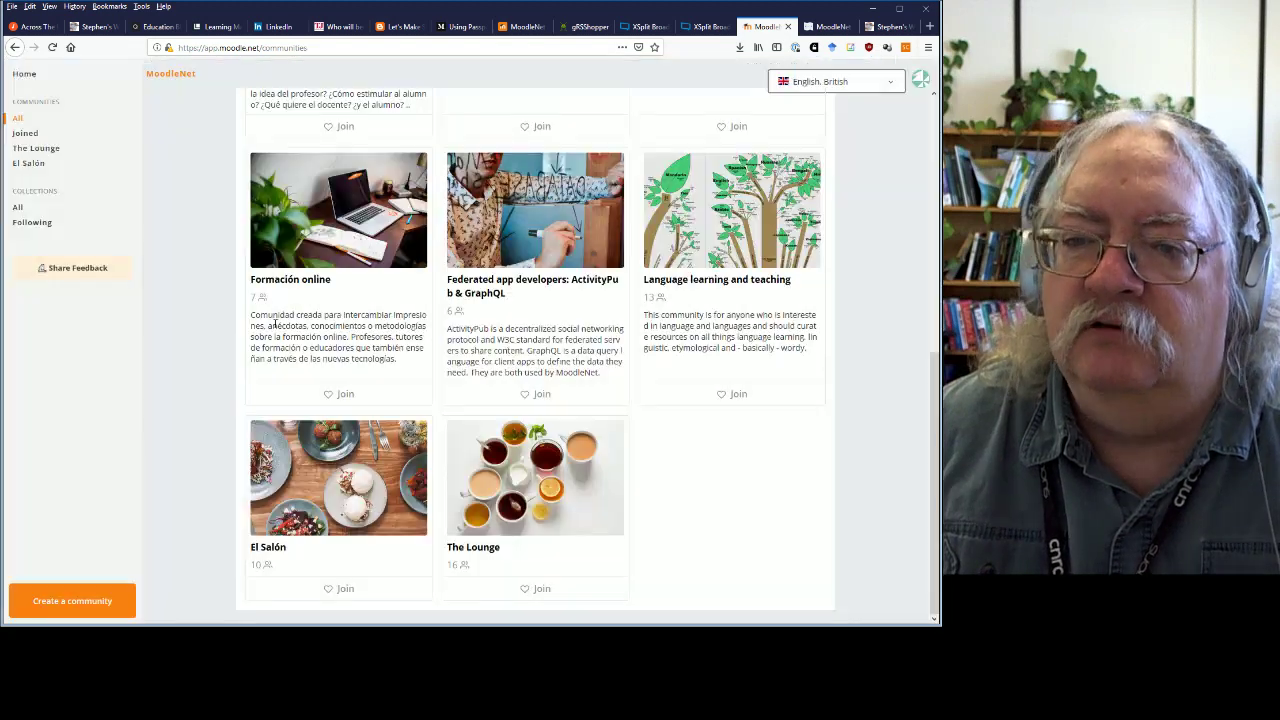
# Browse the home page, visit The Lounge, then show the All Communities list.
pyautogui.click(24, 74)
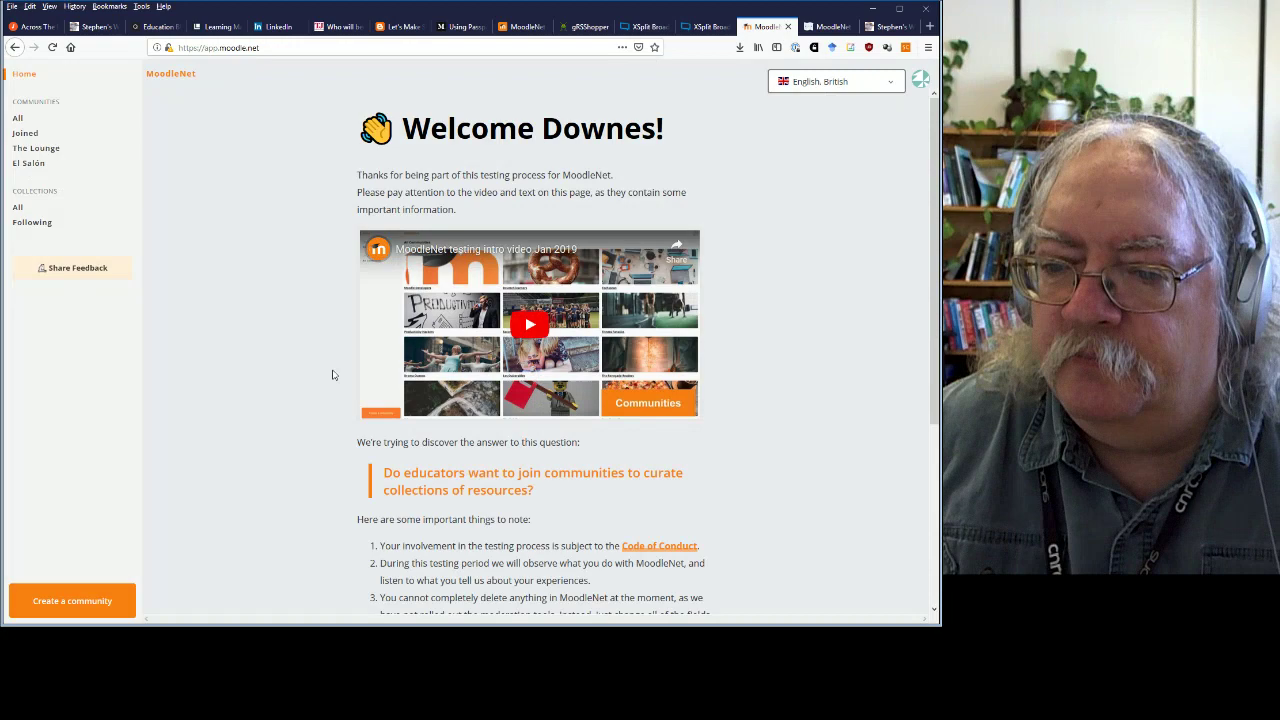
pyautogui.scroll(-3, 246, 320)
pyautogui.scroll(3, 266, 350)
pyautogui.scroll(-3, 265, 350)
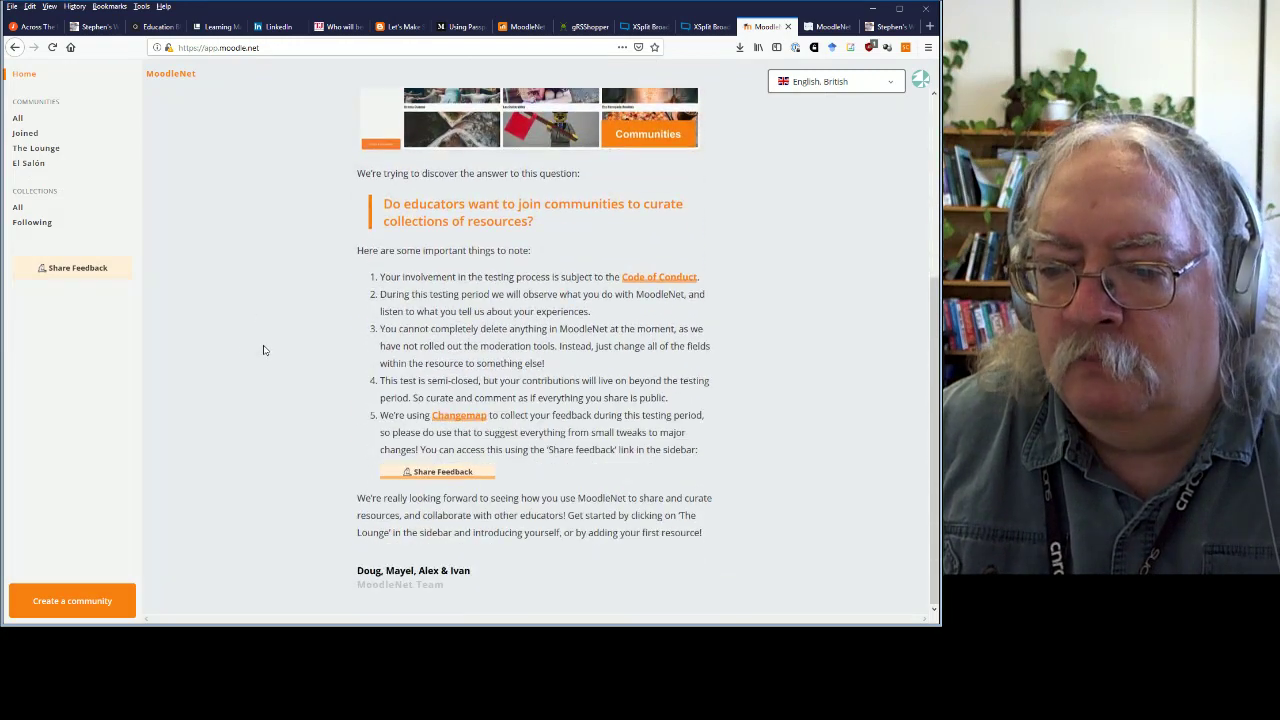
pyautogui.scroll(3, 276, 330)
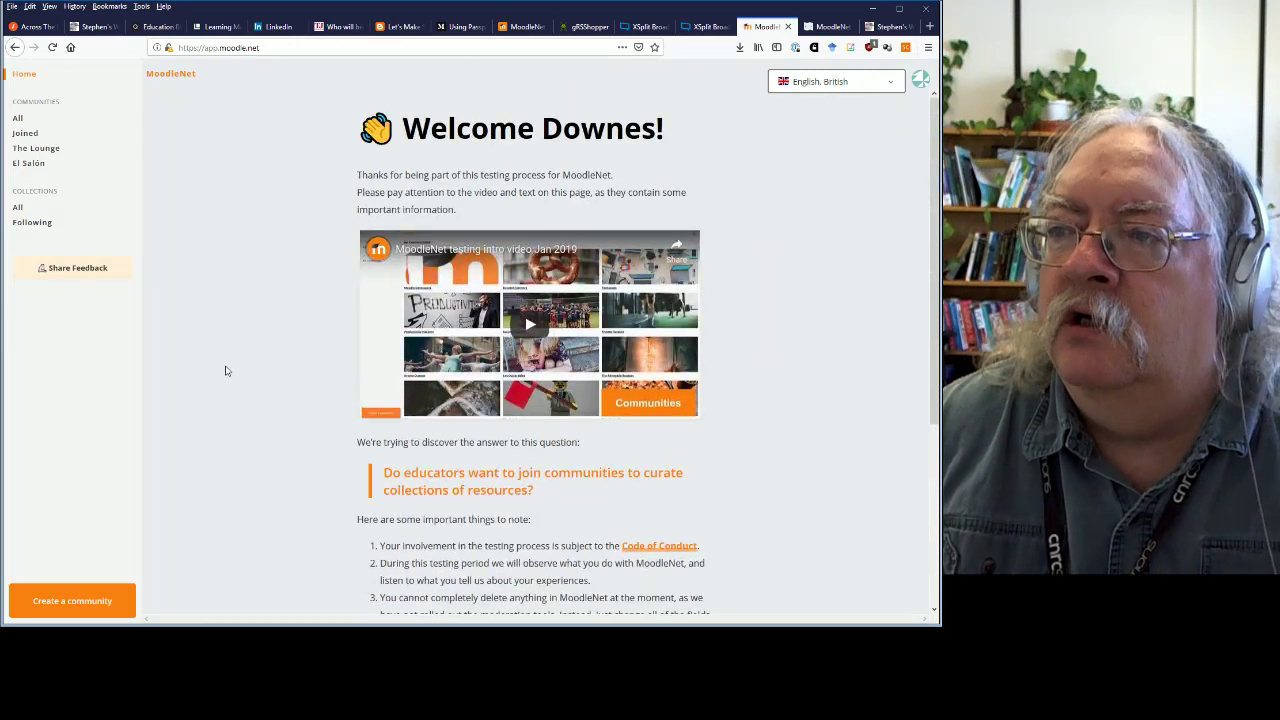
pyautogui.click(32, 149)
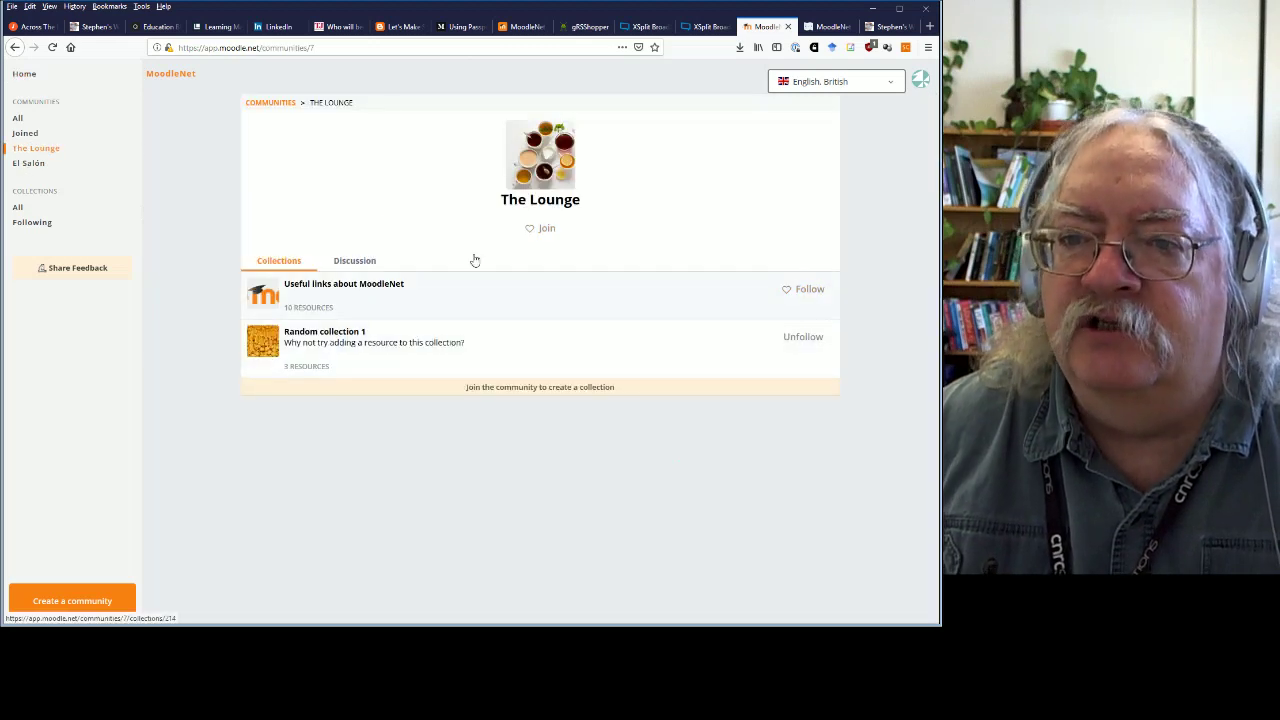
pyautogui.click(22, 119)
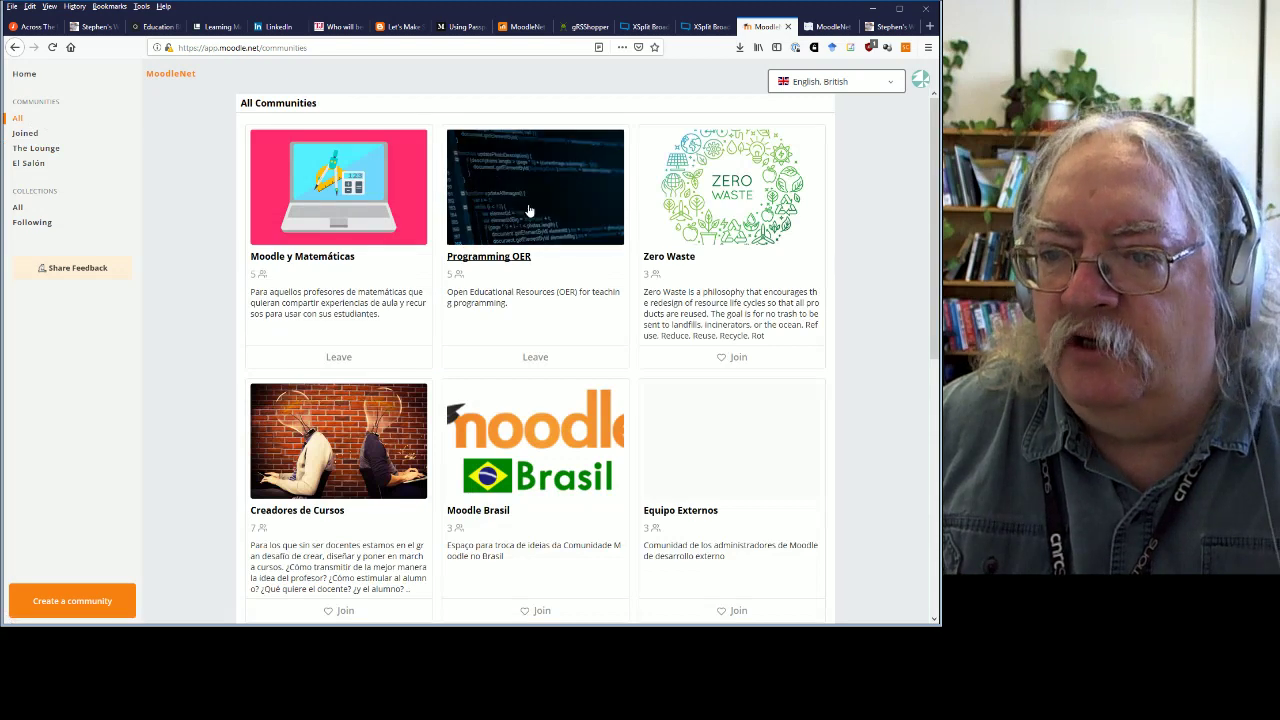
# Bring up the add-resource form for Programming OER's Node.js Resources collection, then switch to the Stephen Downes tab.
pyautogui.click(518, 291)
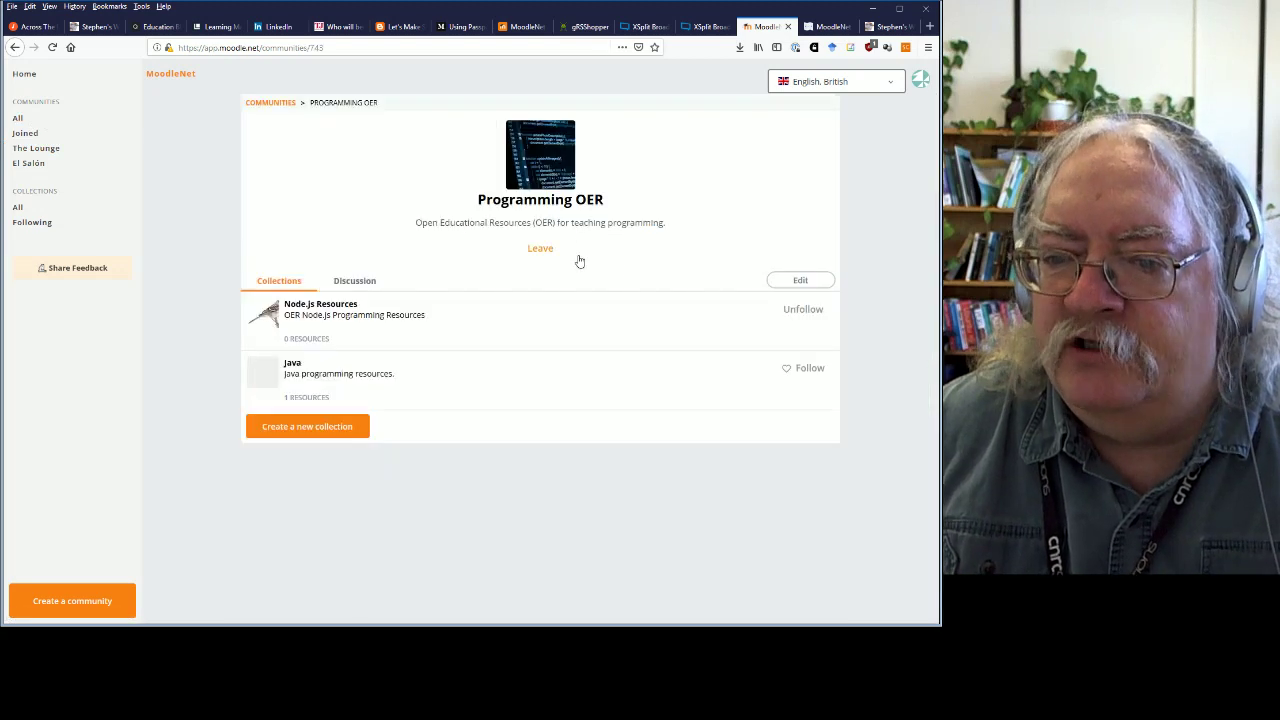
pyautogui.click(330, 308)
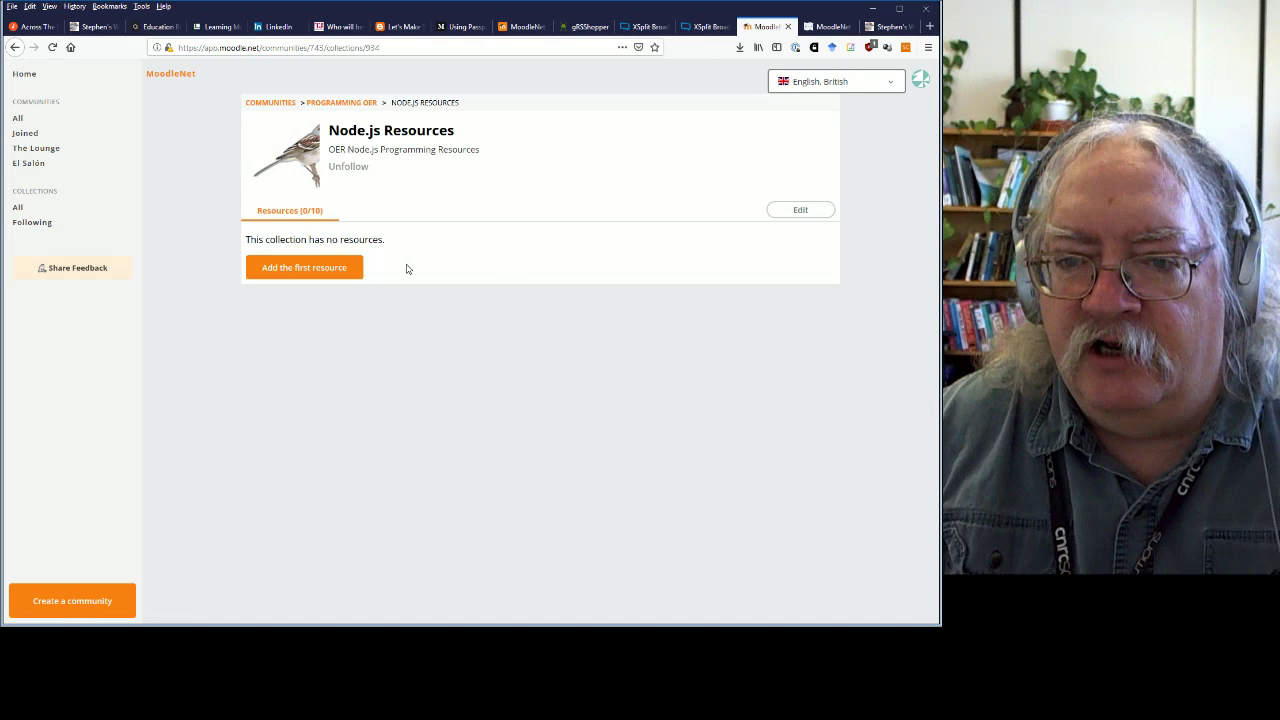
pyautogui.click(302, 267)
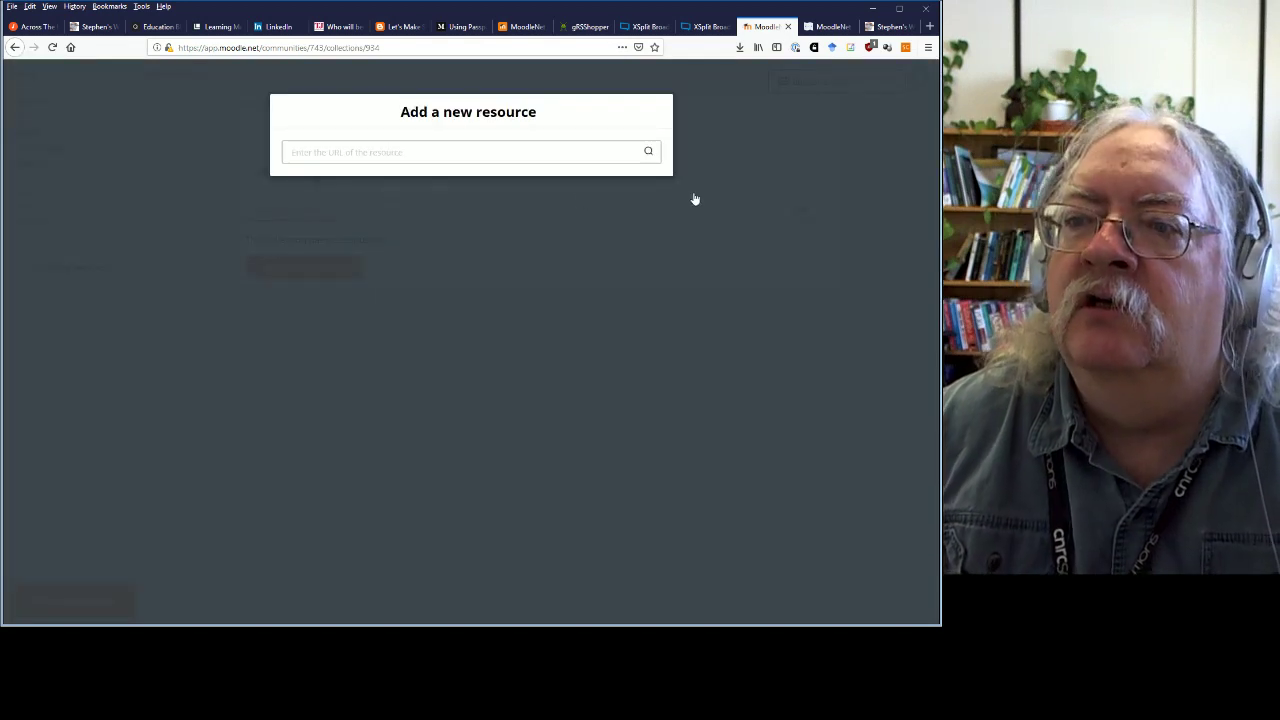
pyautogui.click(768, 177)
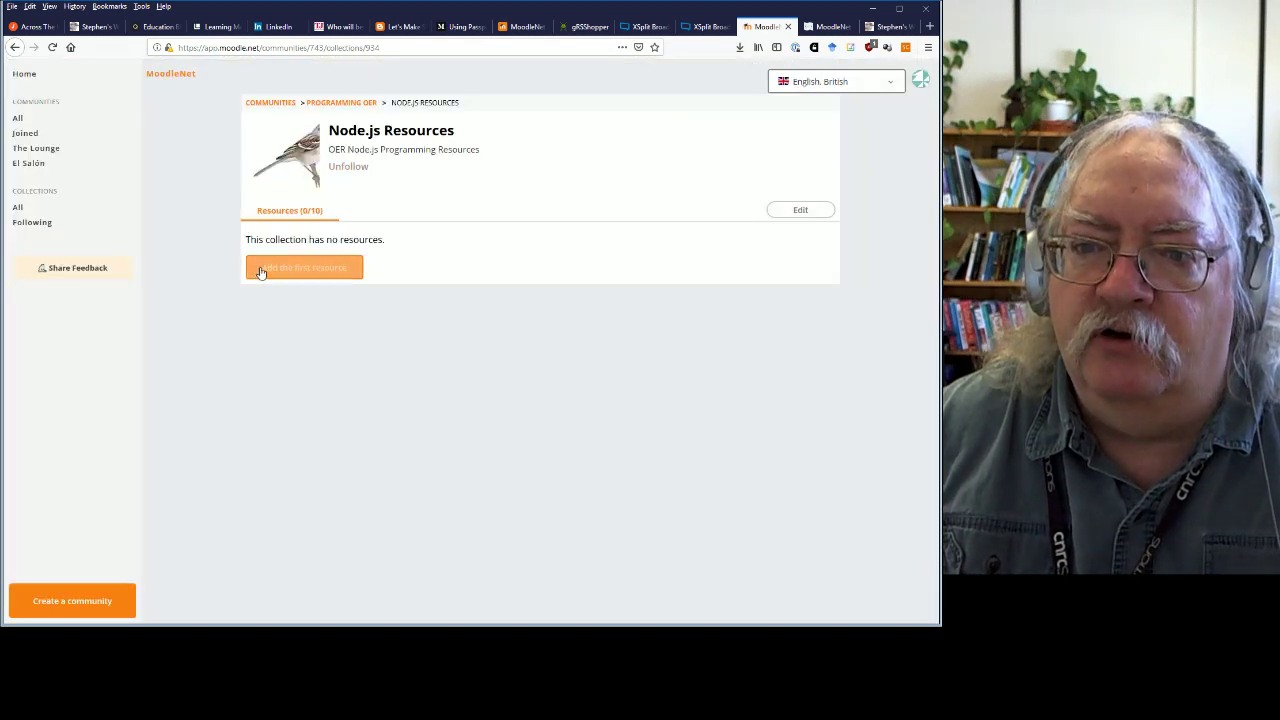
pyautogui.click(306, 267)
pyautogui.click(417, 294)
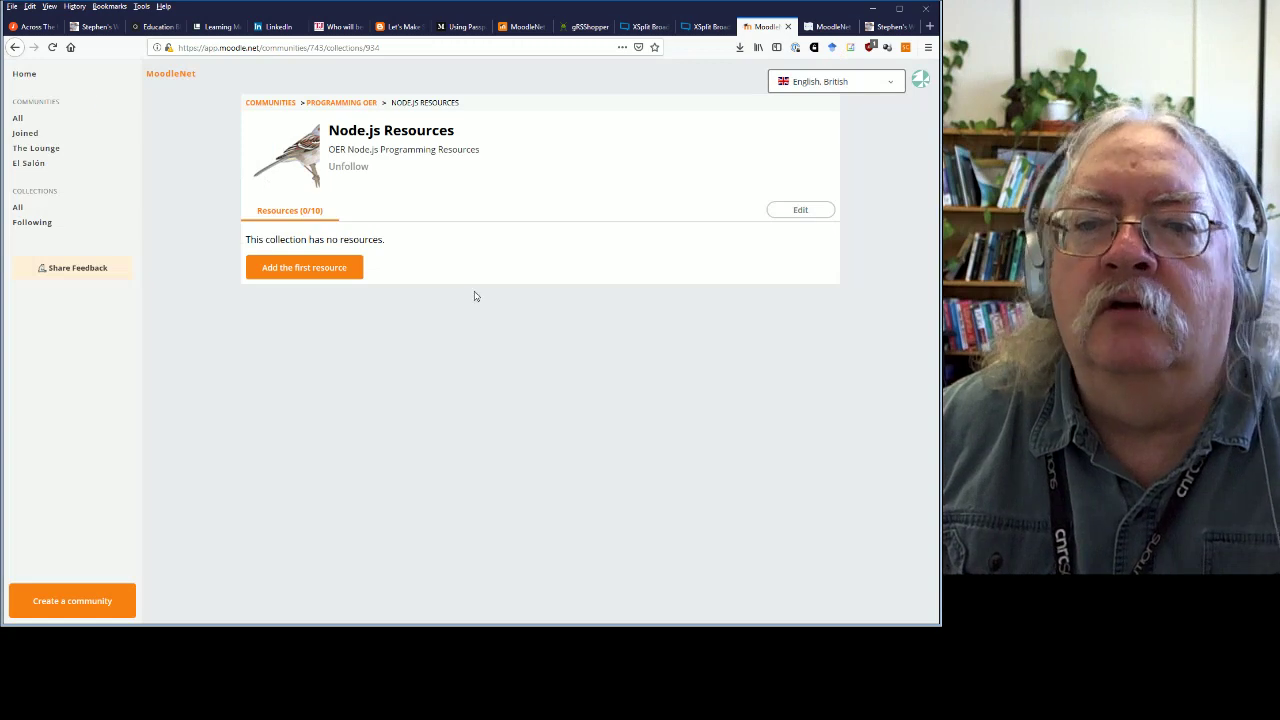
pyautogui.click(328, 269)
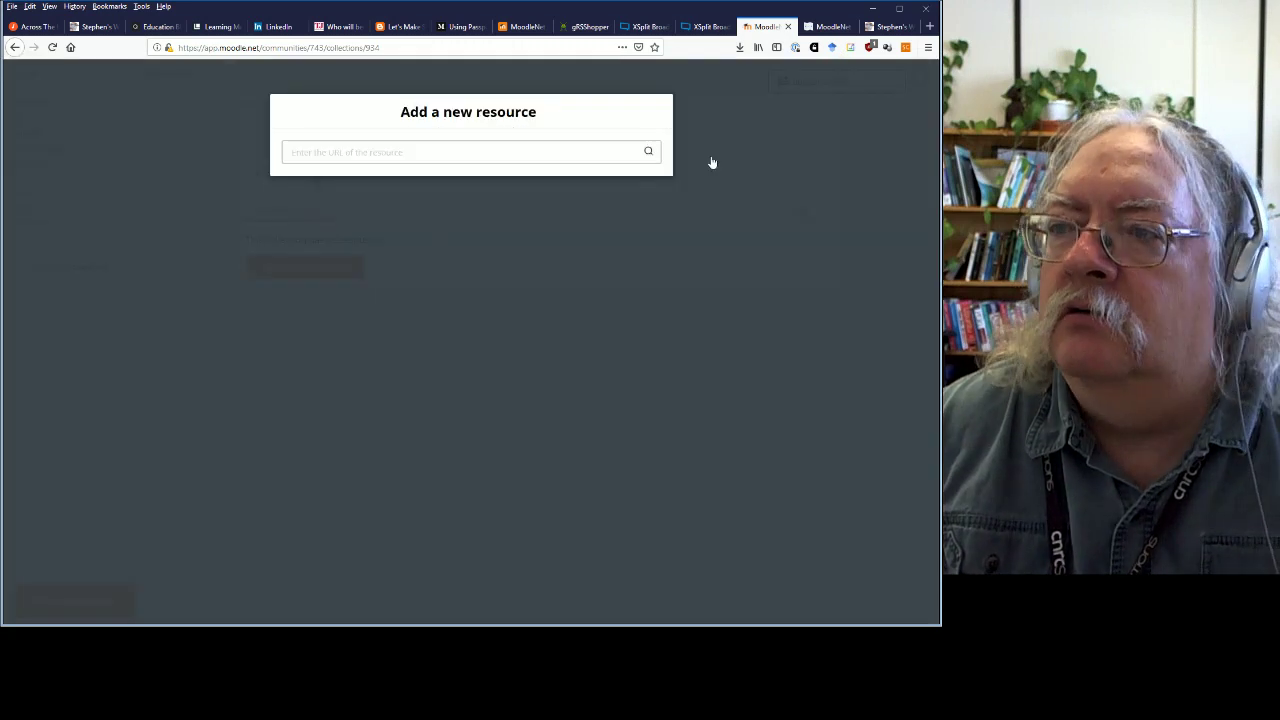
pyautogui.click(888, 26)
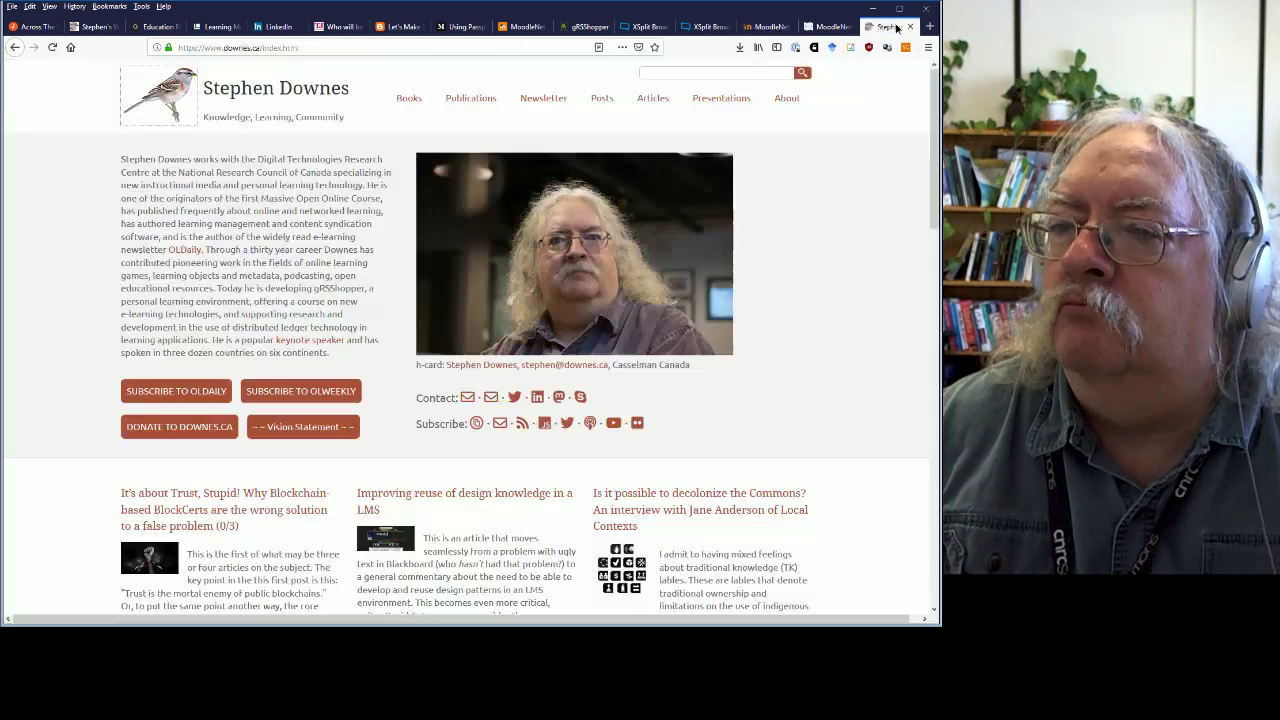
# Search Google for nodejs, open nodejs.org, copy its address, and return to MoodleNet.
pyautogui.click(489, 46)
pyautogui.write('moo')
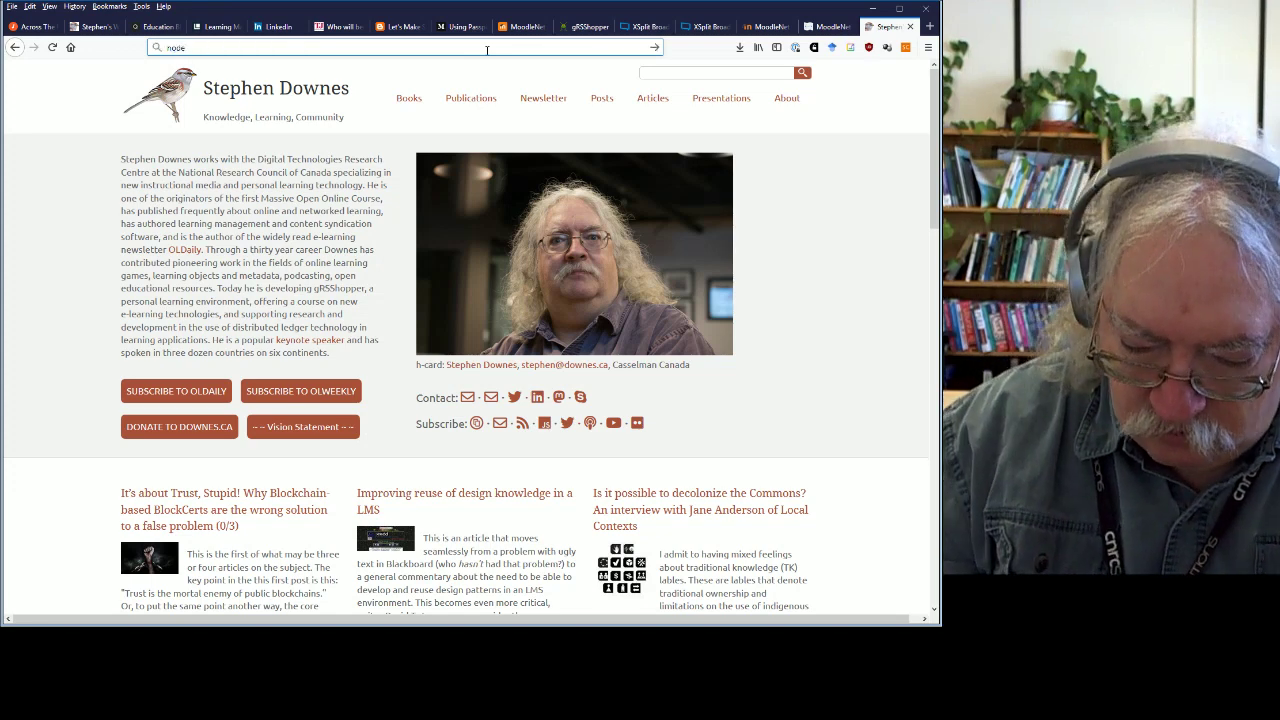
pyautogui.write('de.js')
pyautogui.press('Return')
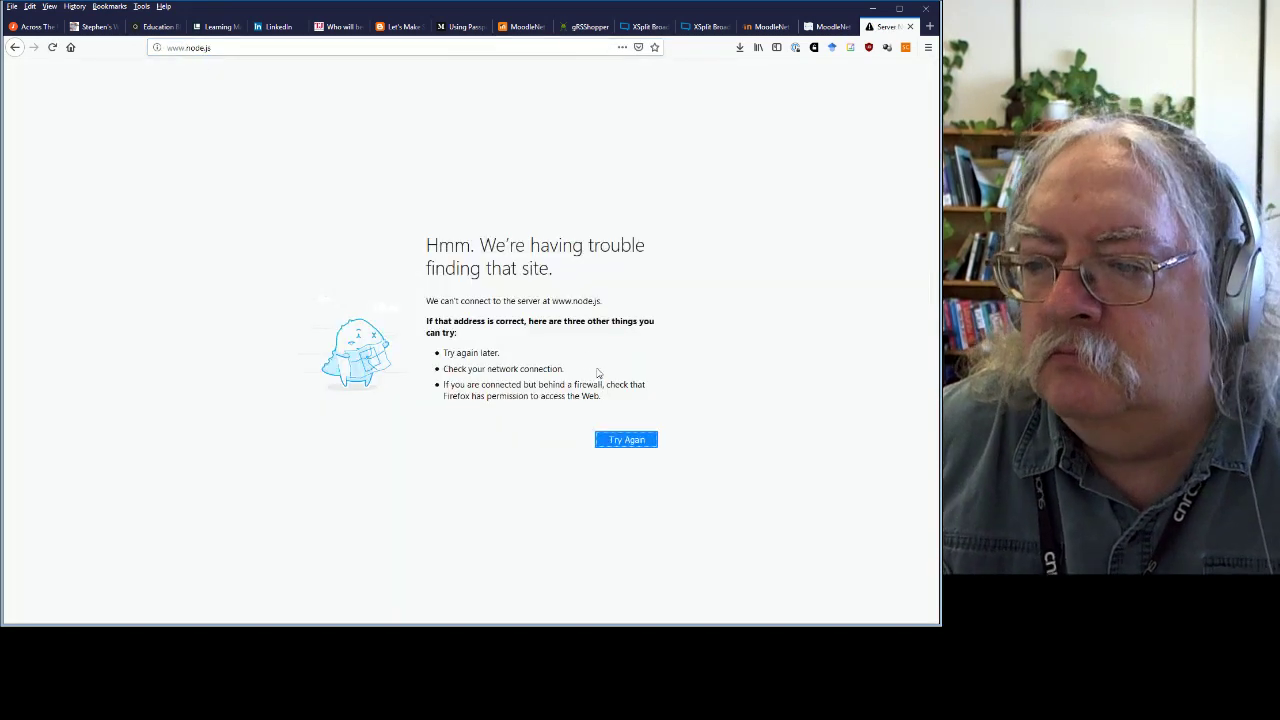
pyautogui.click(221, 48)
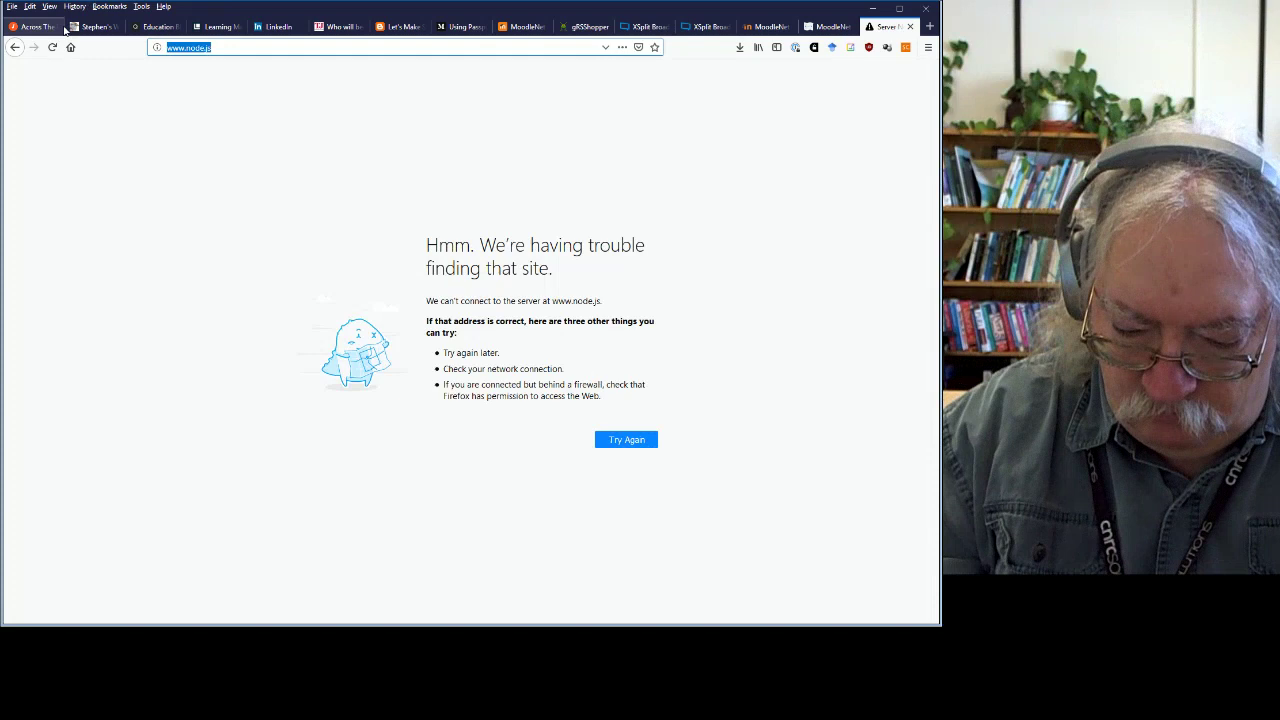
pyautogui.write('nodejs')
pyautogui.press('Return')
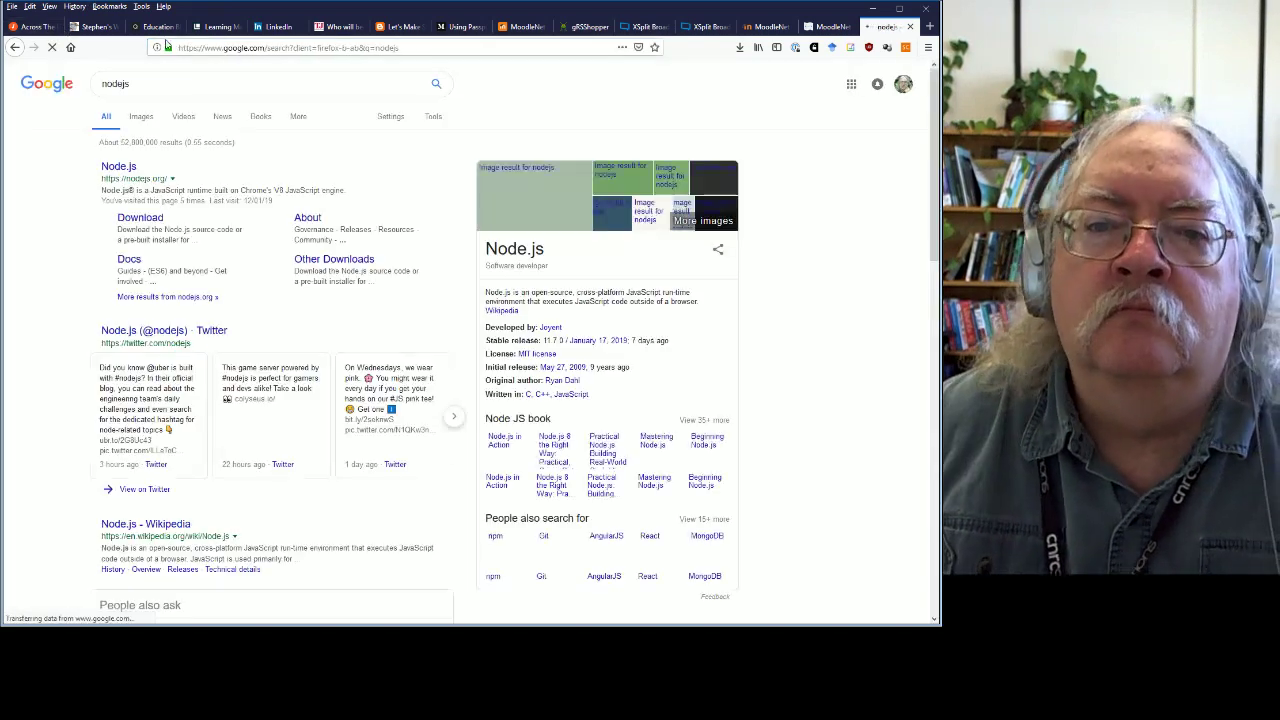
pyautogui.click(118, 169)
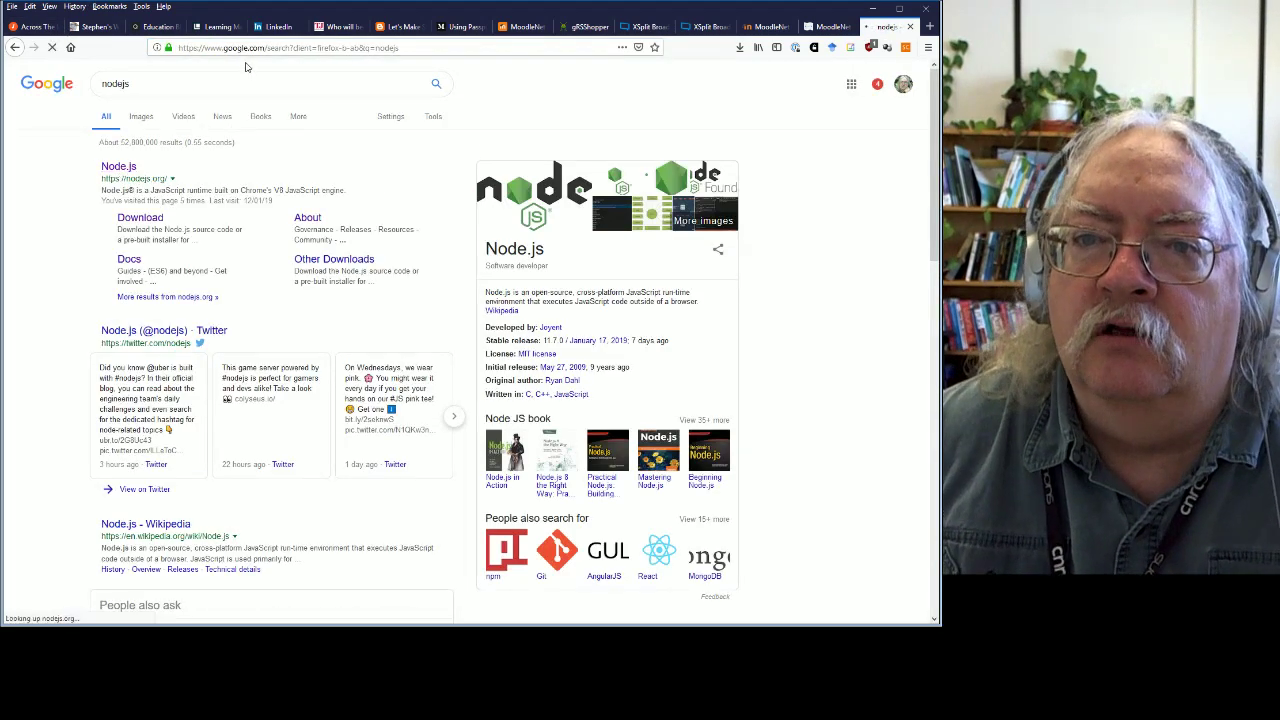
pyautogui.hotkey('ctrl', 'l')
pyautogui.hotkey('ctrl', 'c')
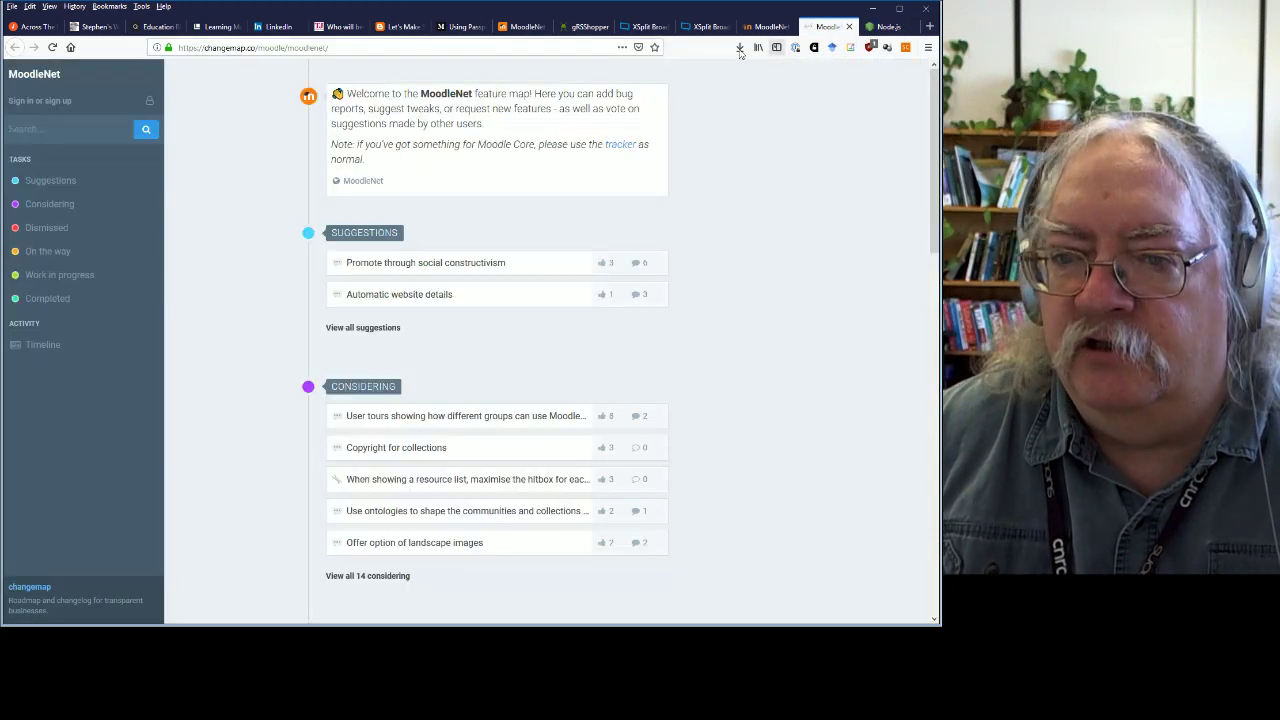
pyautogui.click(826, 27)
pyautogui.click(760, 27)
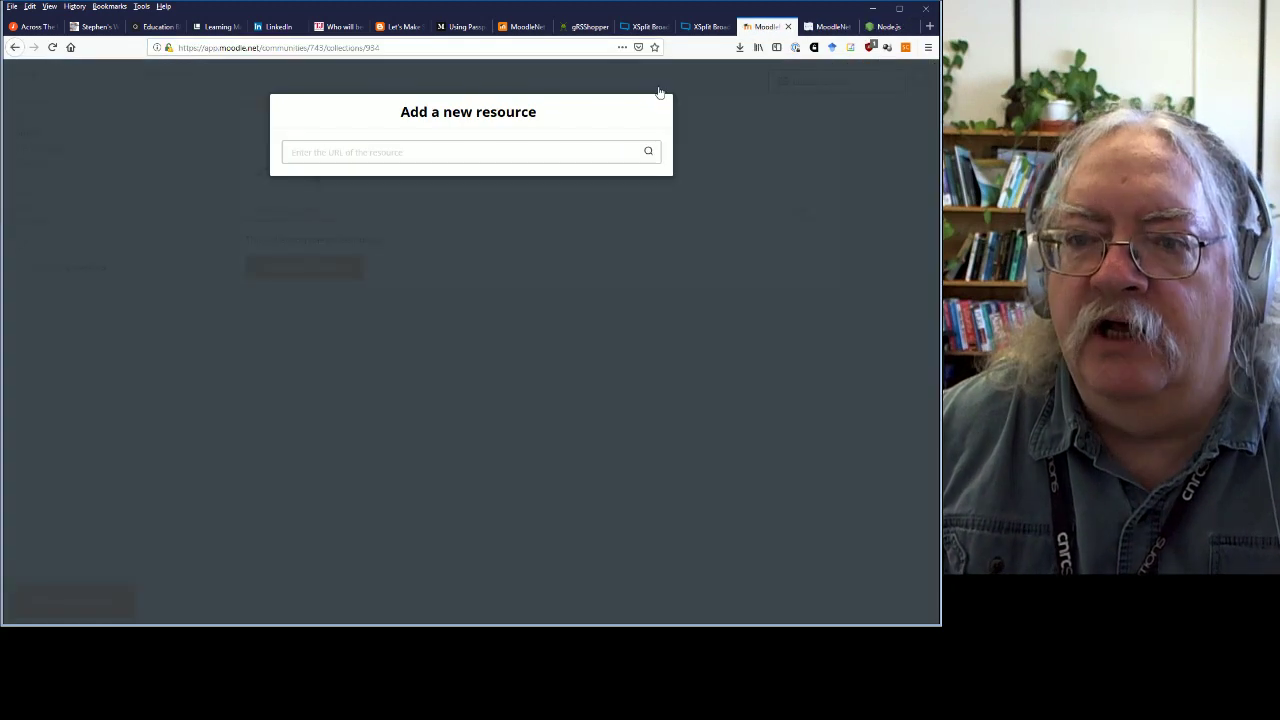
pyautogui.click(537, 152)
pyautogui.hotkey('ctrl', 'v')
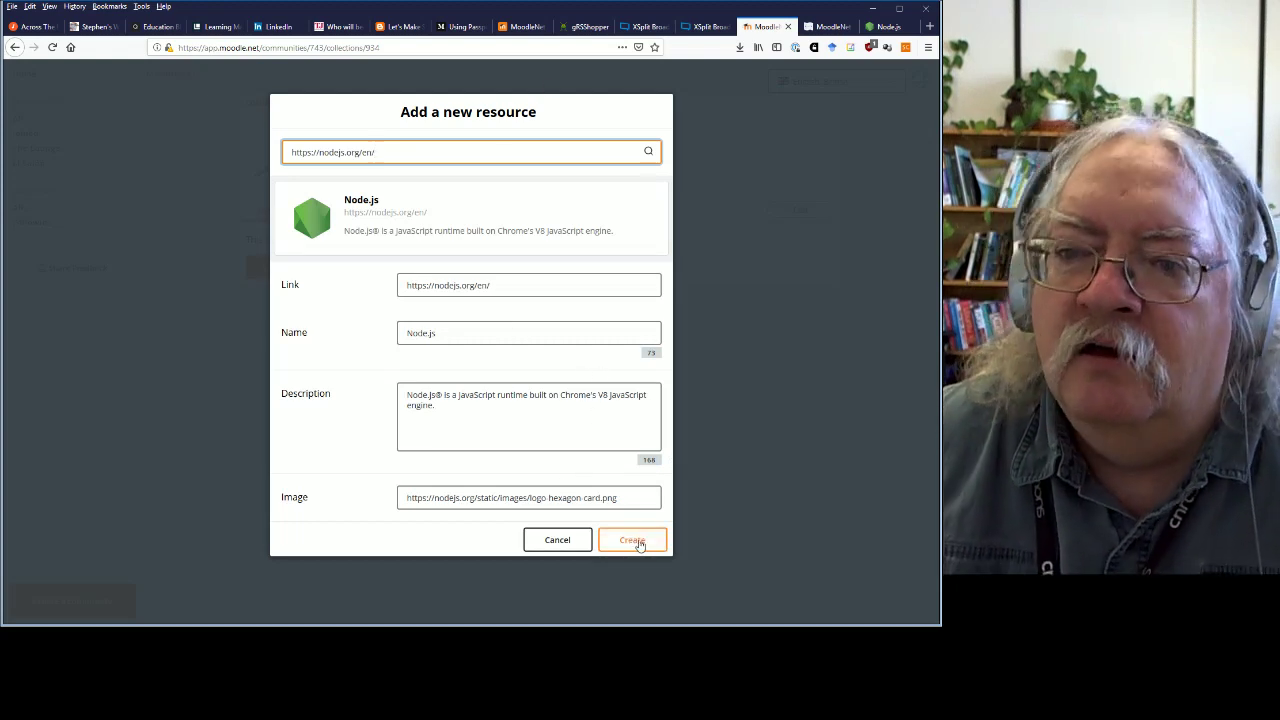
pyautogui.click(641, 543)
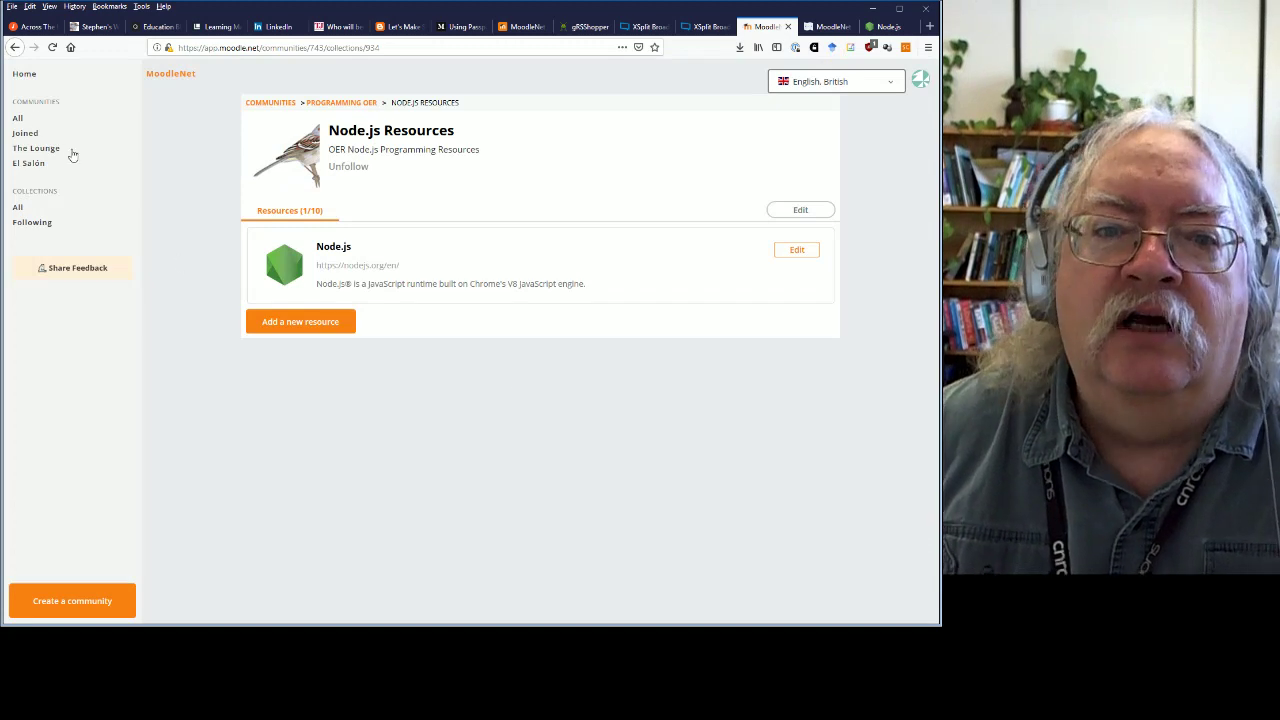
# Open Random collection 1 in The Lounge community and start a new resource there.
pyautogui.click(27, 119)
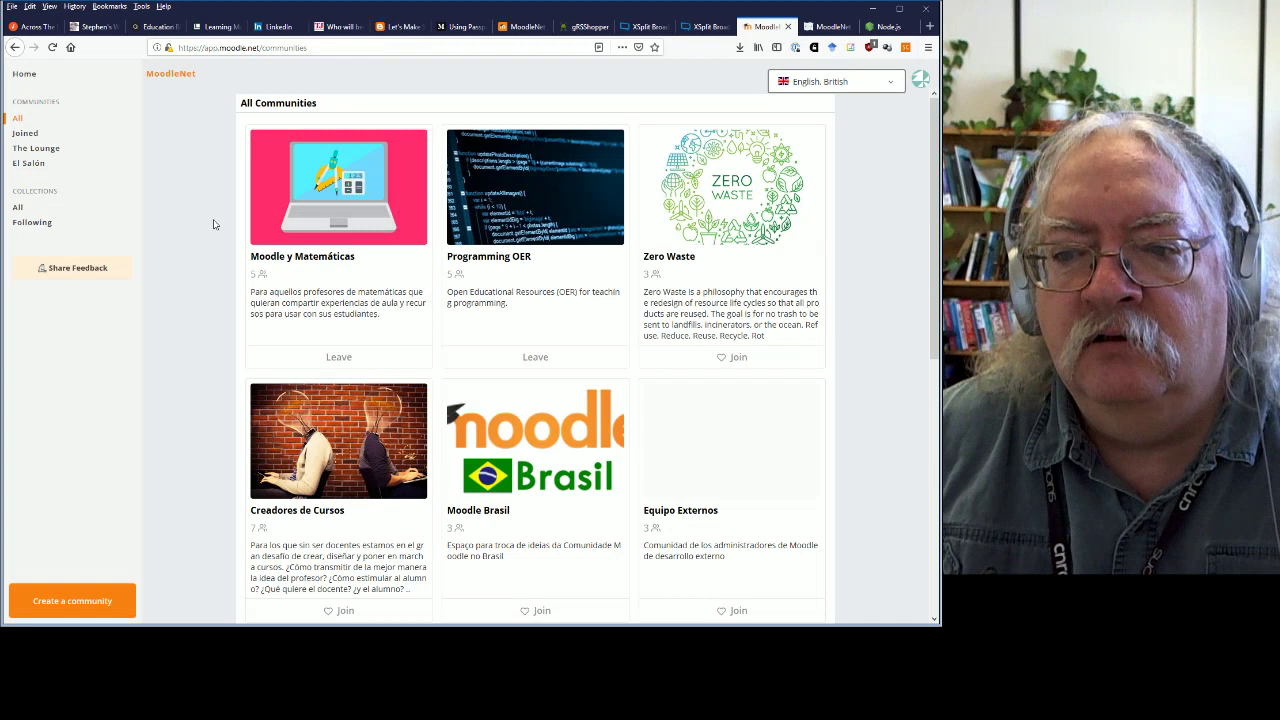
pyautogui.click(36, 148)
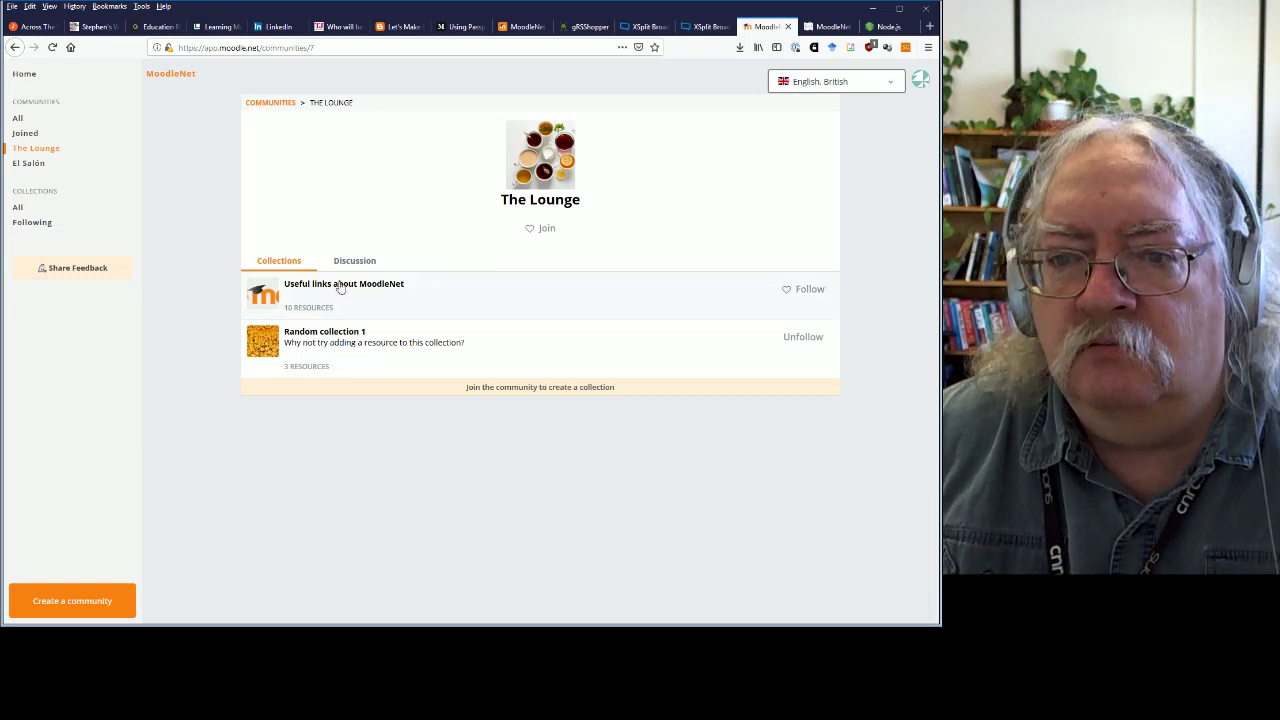
pyautogui.click(329, 340)
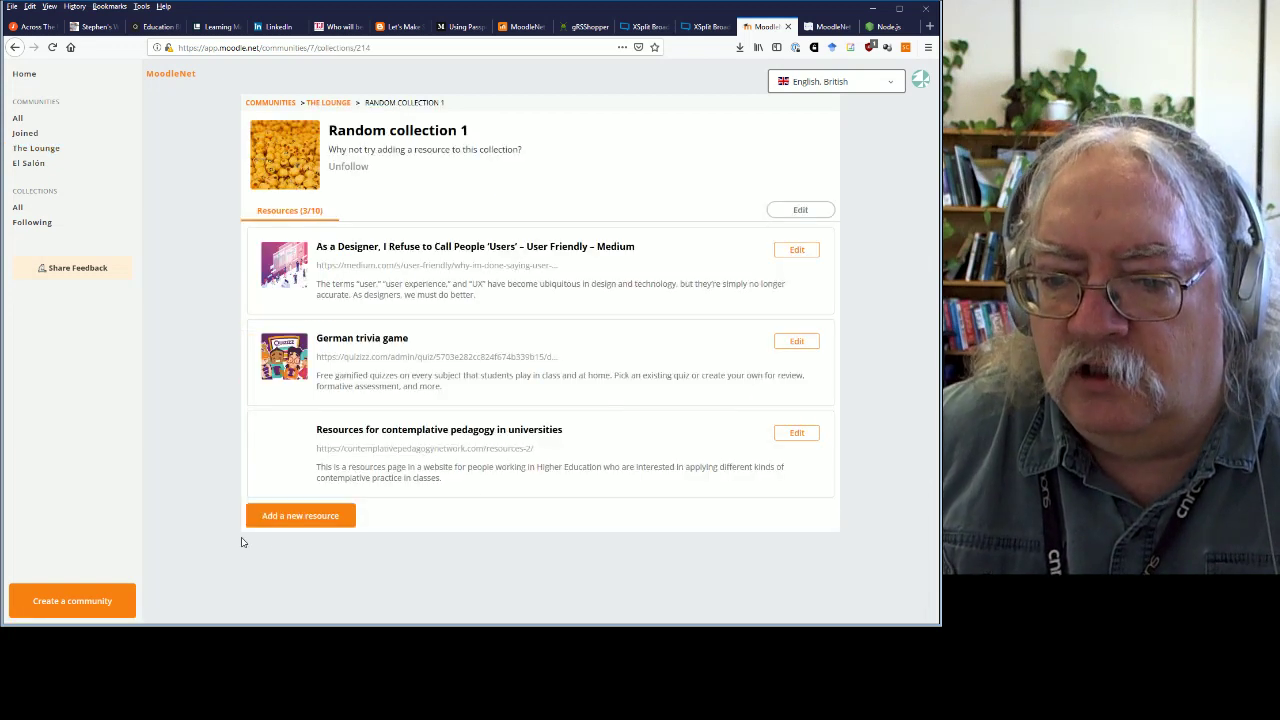
pyautogui.click(303, 518)
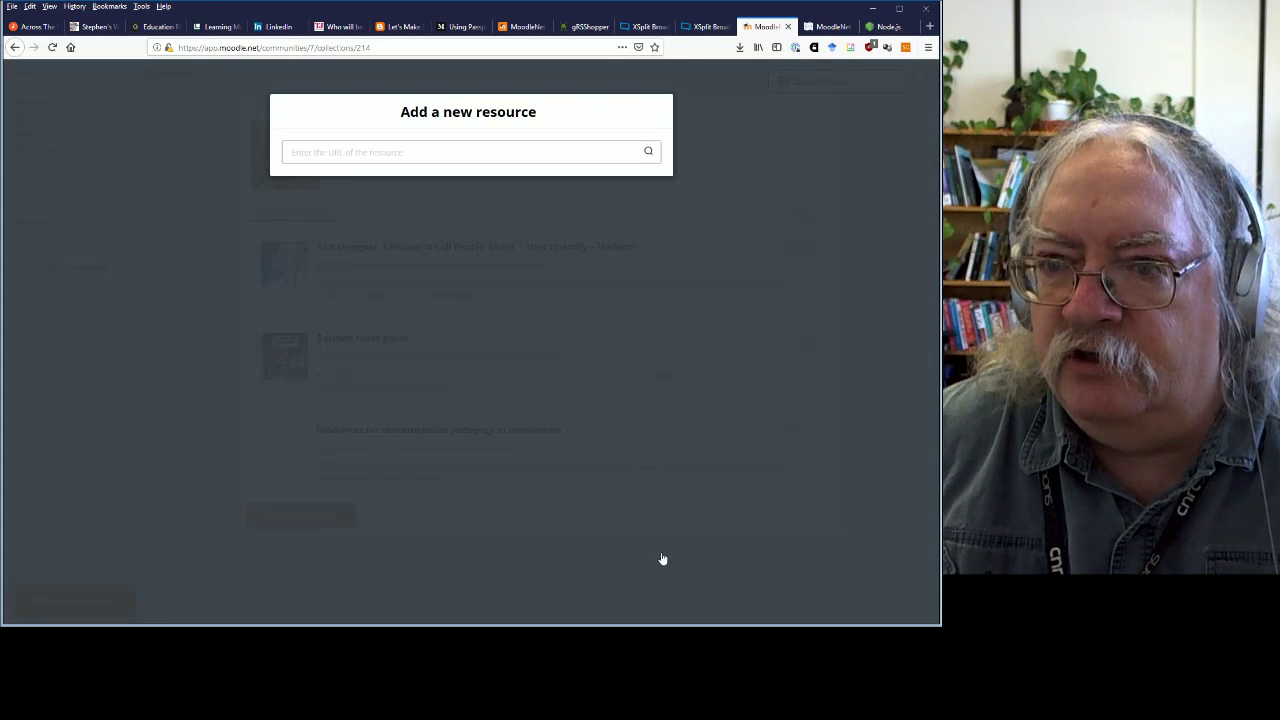
pyautogui.click(415, 150)
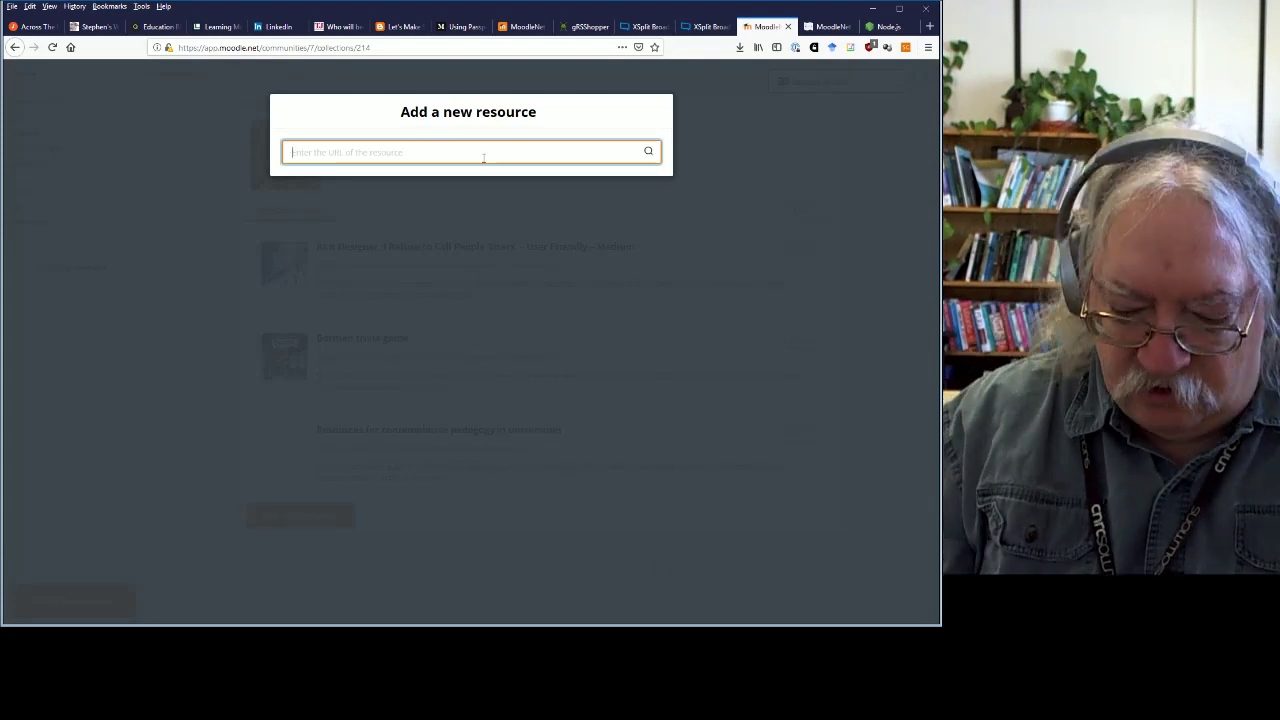
pyautogui.write('https://ww')
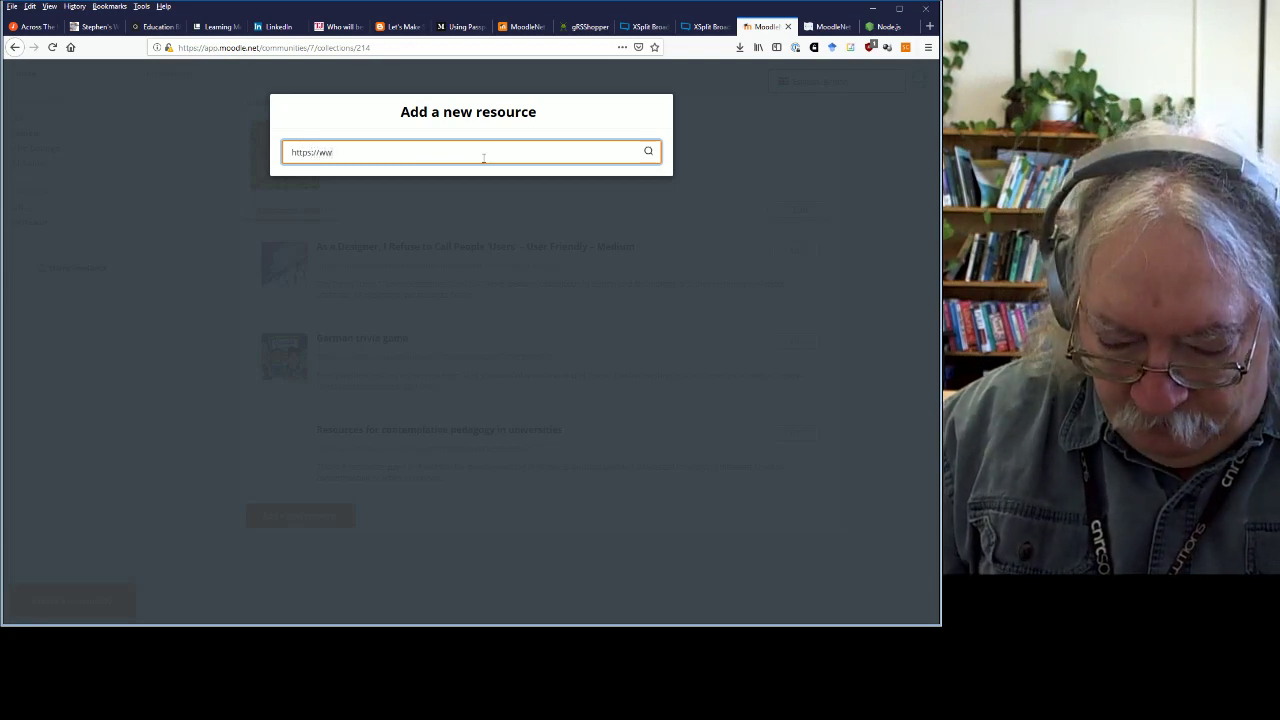
pyautogui.write('w.downes.ca')
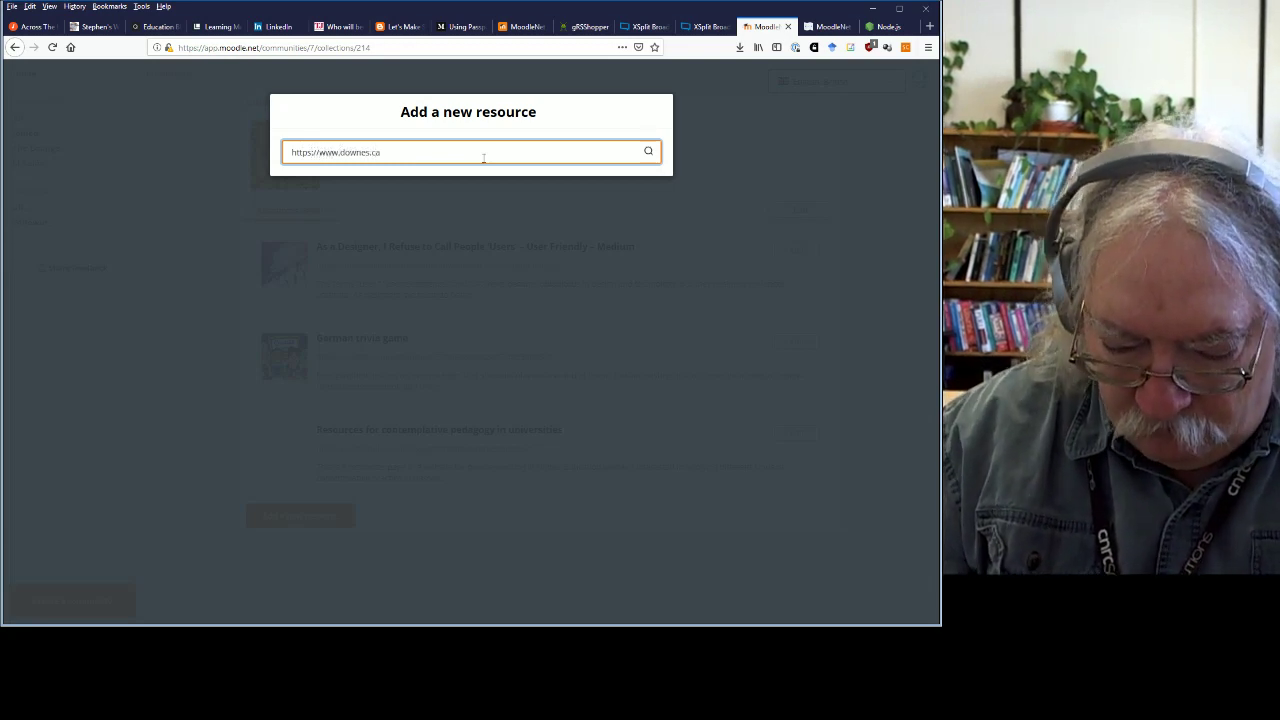
pyautogui.write('/news/')
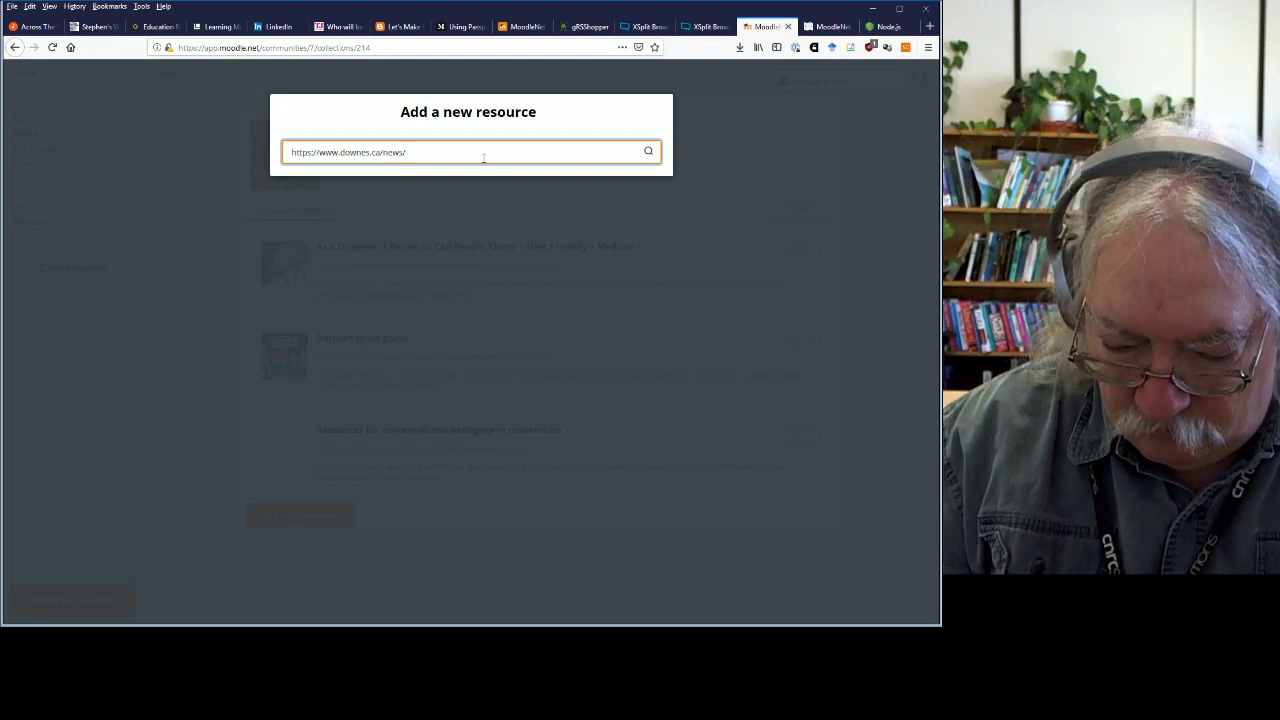
pyautogui.write('OLD')
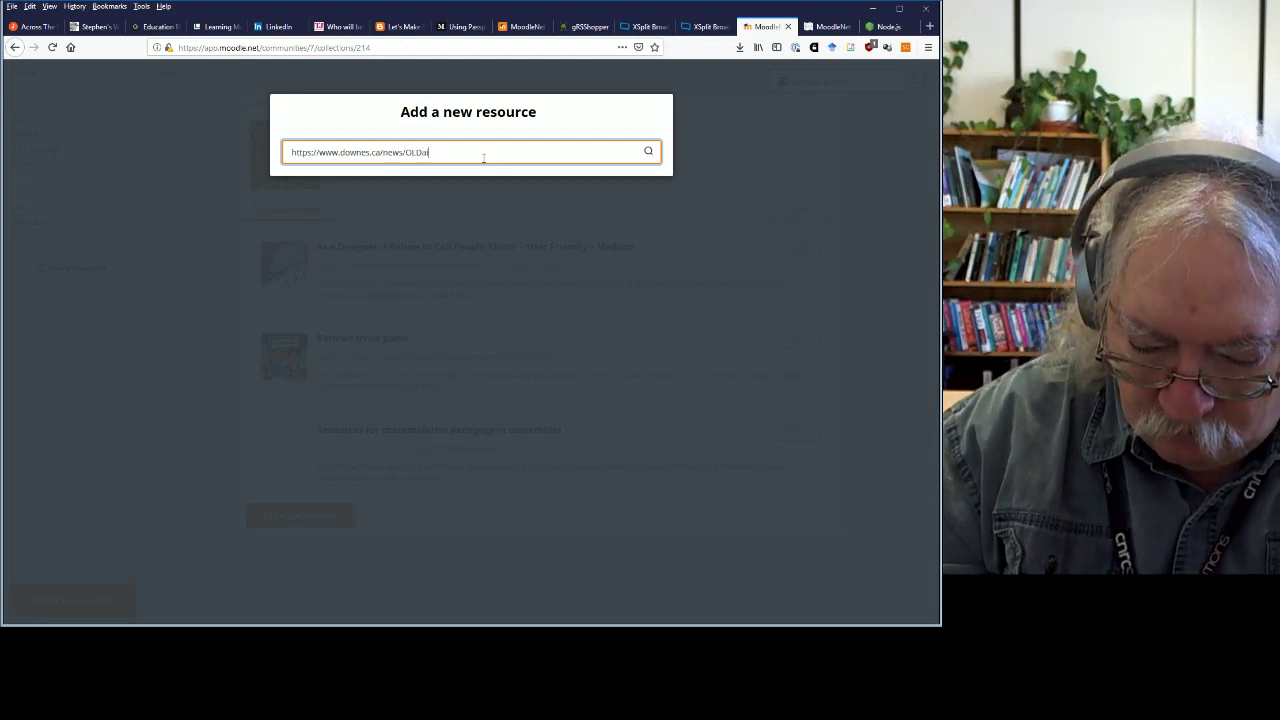
pyautogui.write('aily.htm')
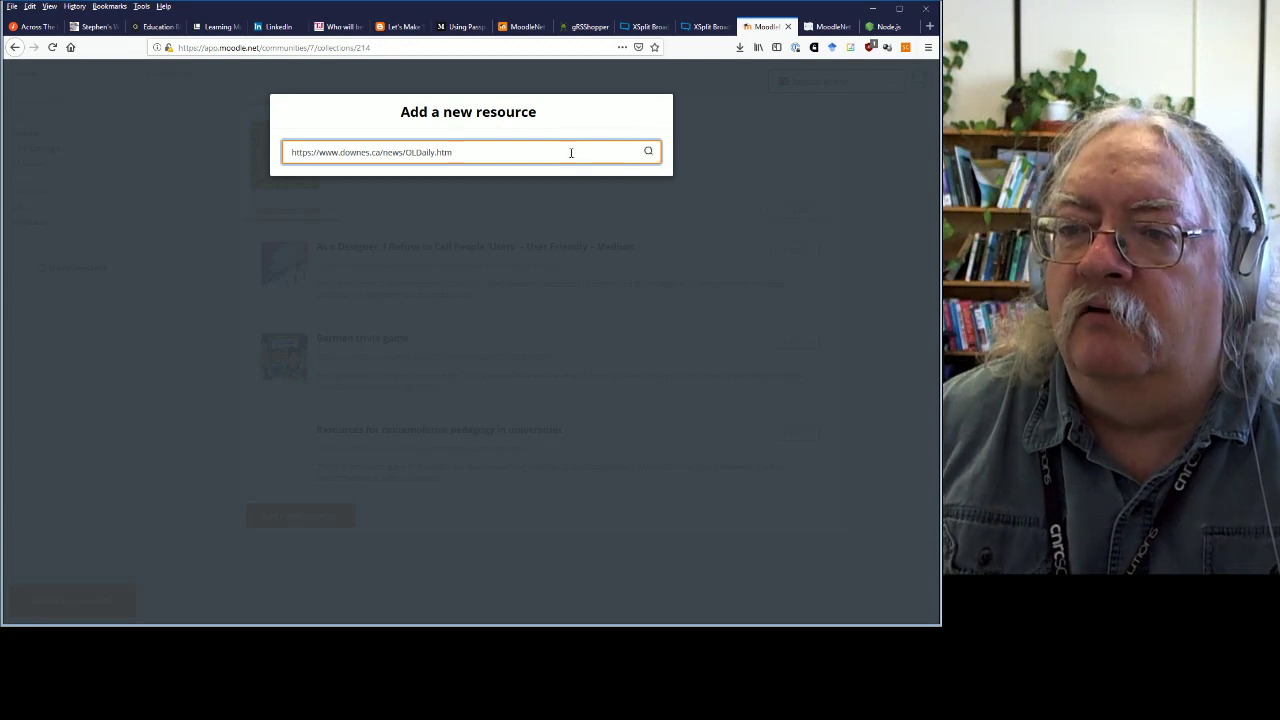
pyautogui.press('Return')
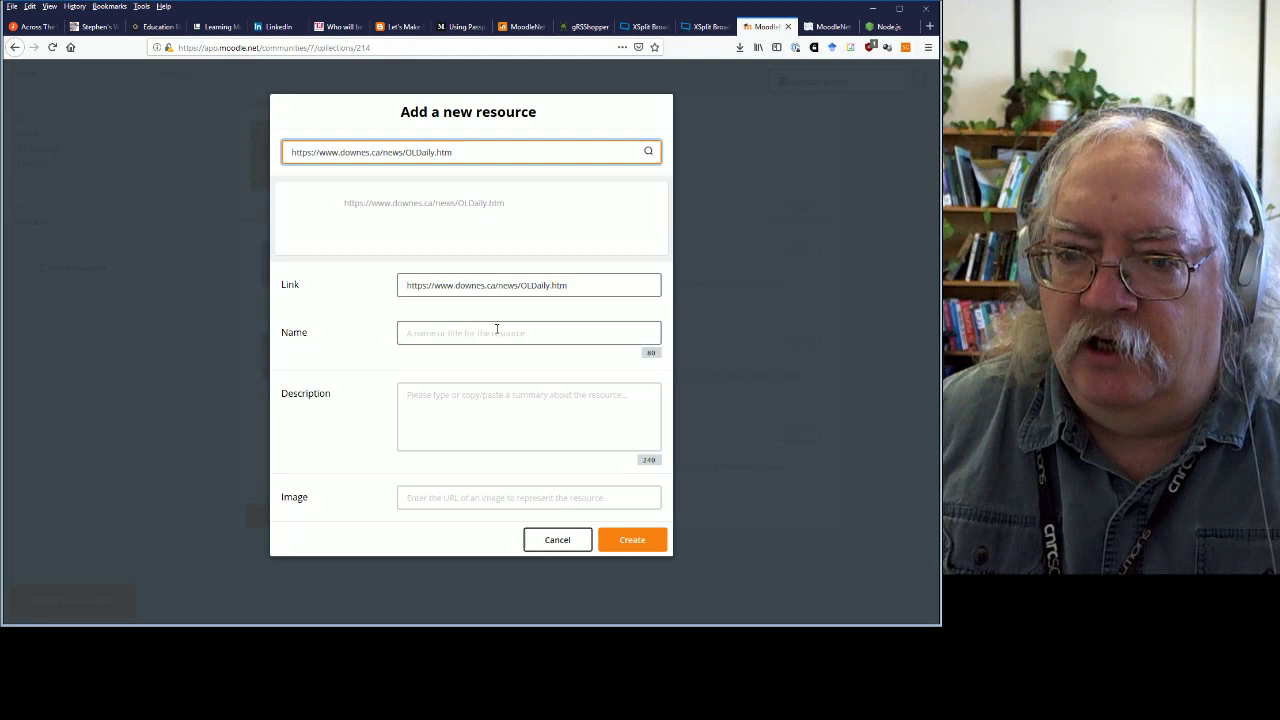
pyautogui.click(496, 332)
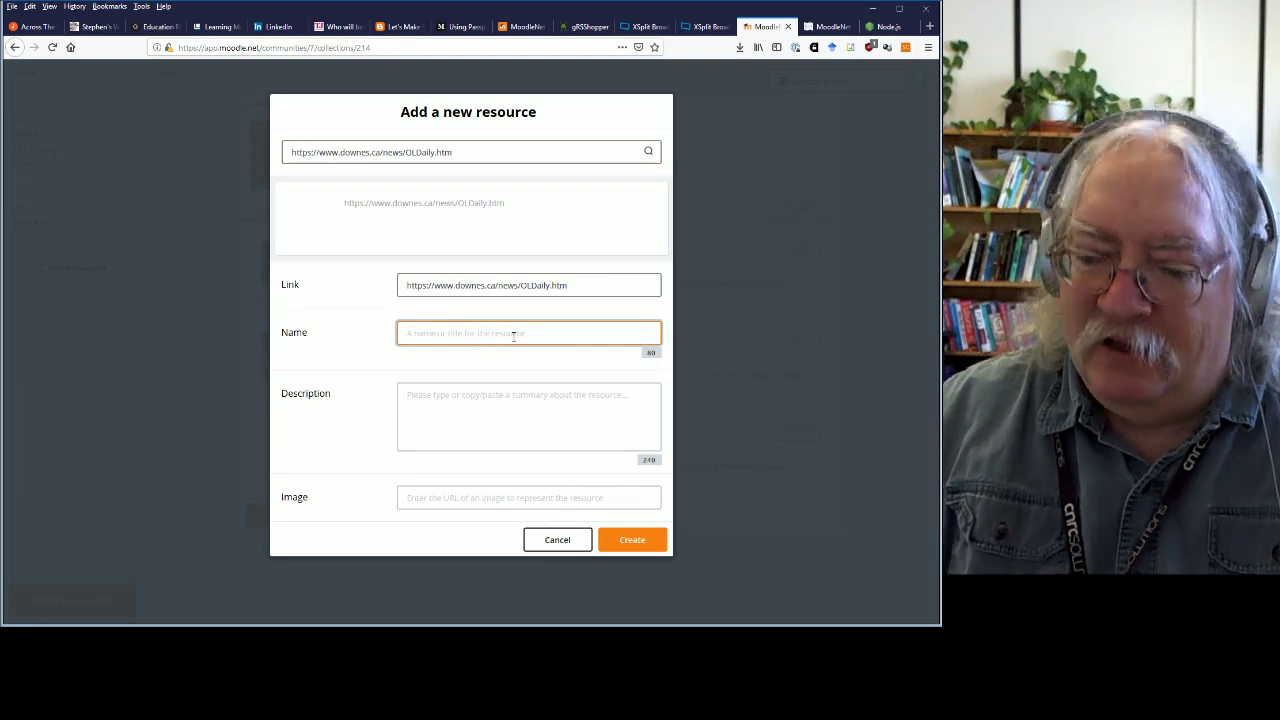
pyautogui.write('OLDaily')
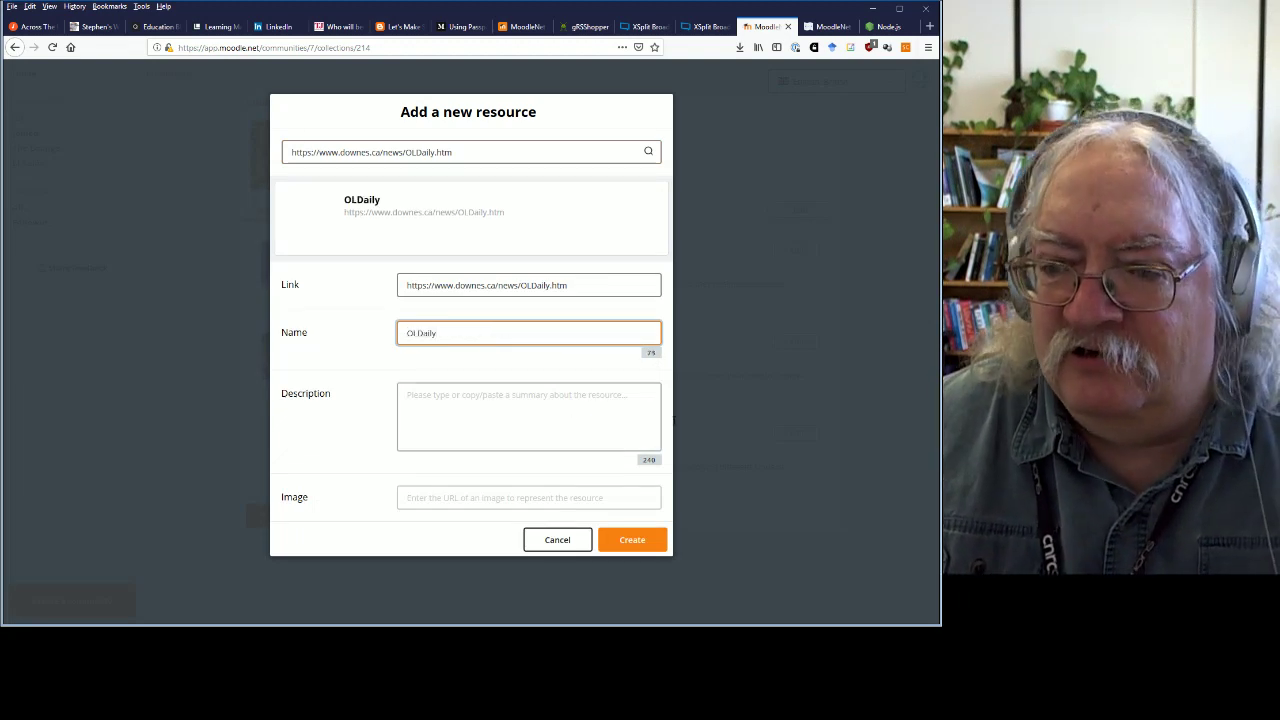
pyautogui.click(568, 430)
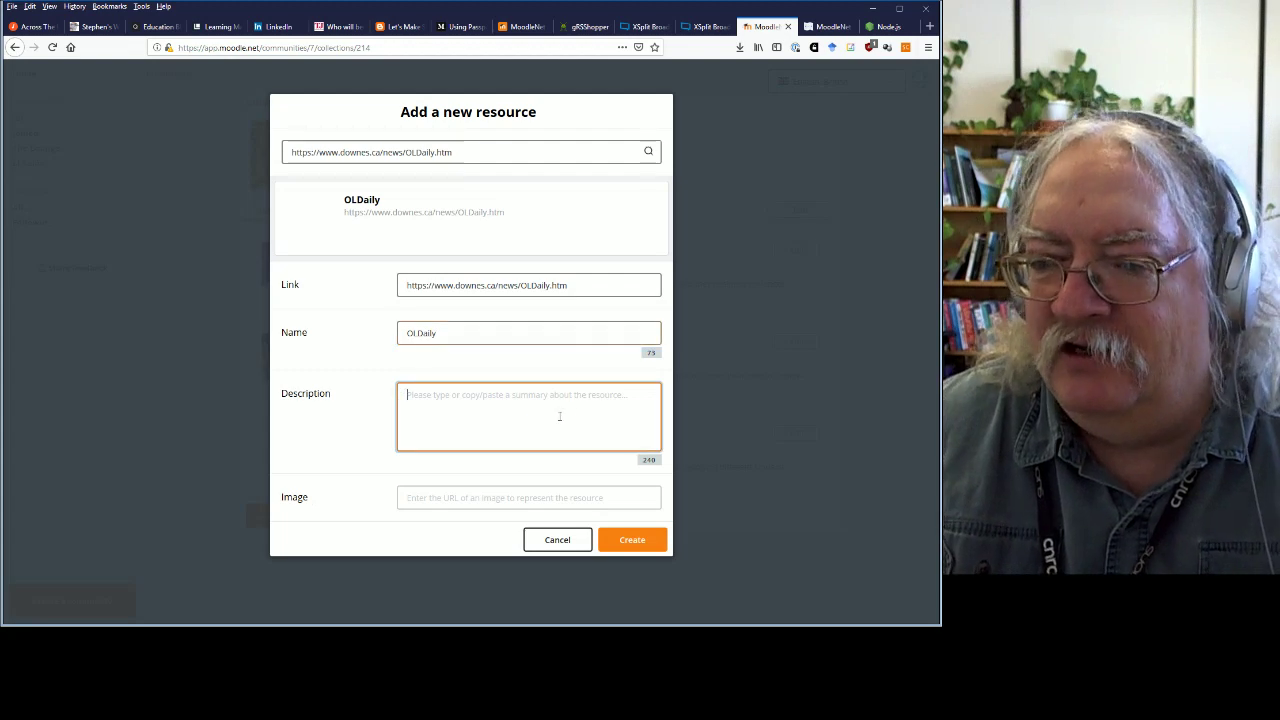
pyautogui.click(519, 499)
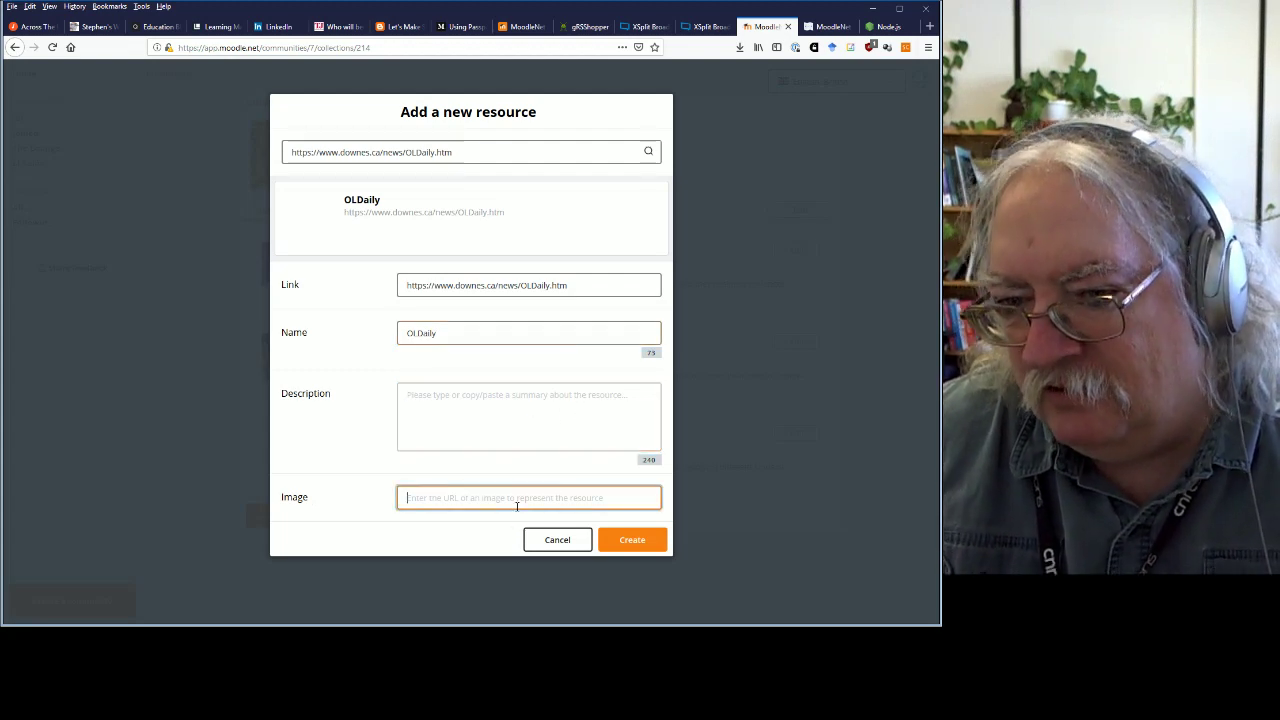
pyautogui.write('https://nodejs.org/en/')
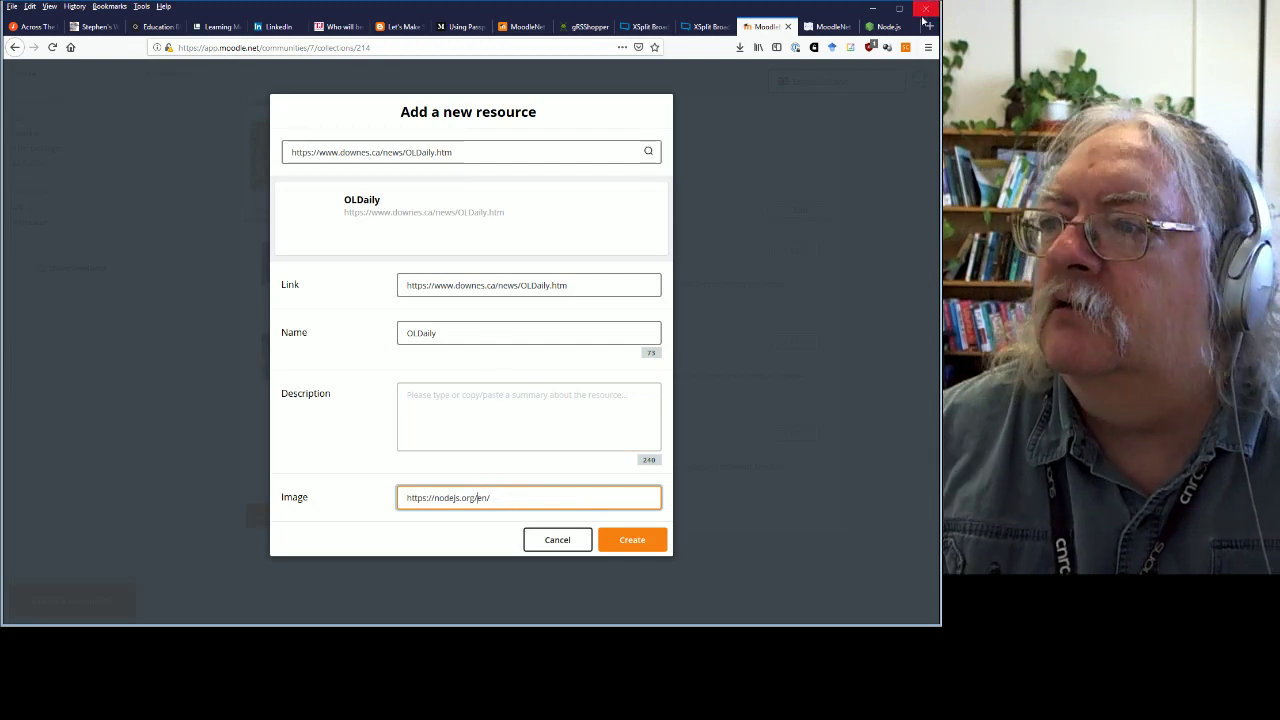
# Go back through the Node.js tab's history to the downes.ca home page.
pyautogui.click(887, 28)
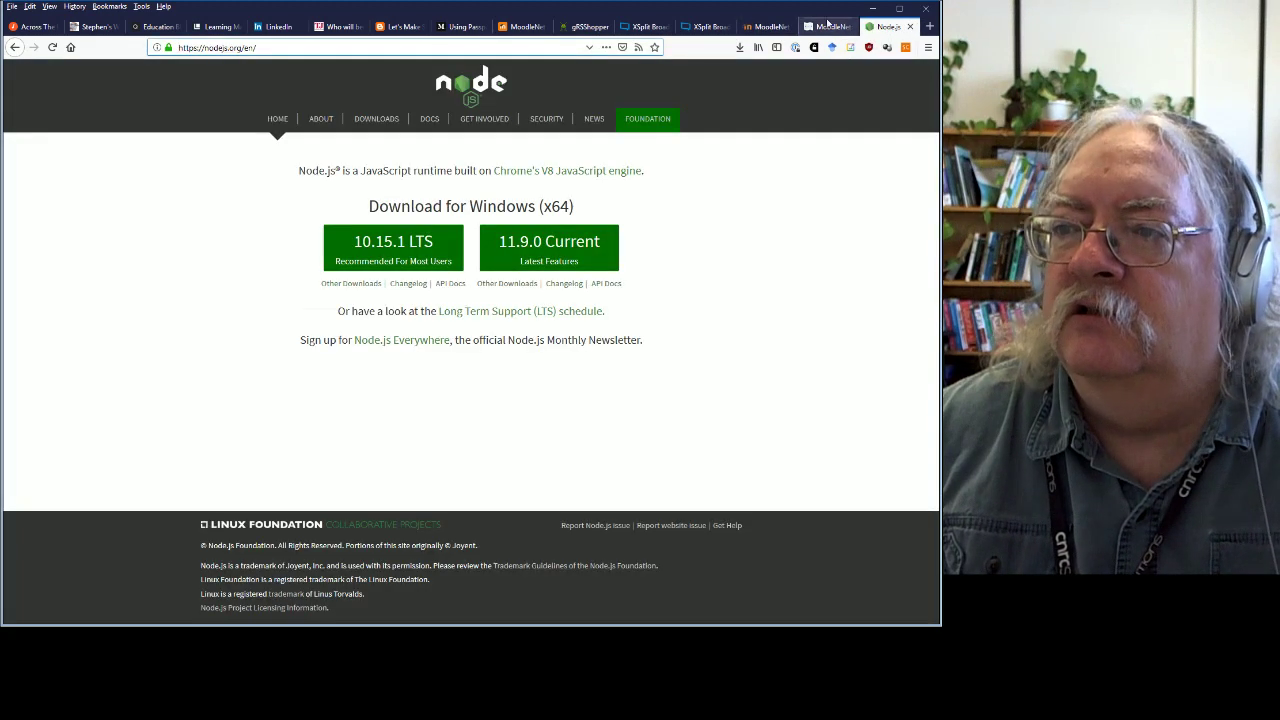
pyautogui.click(17, 48)
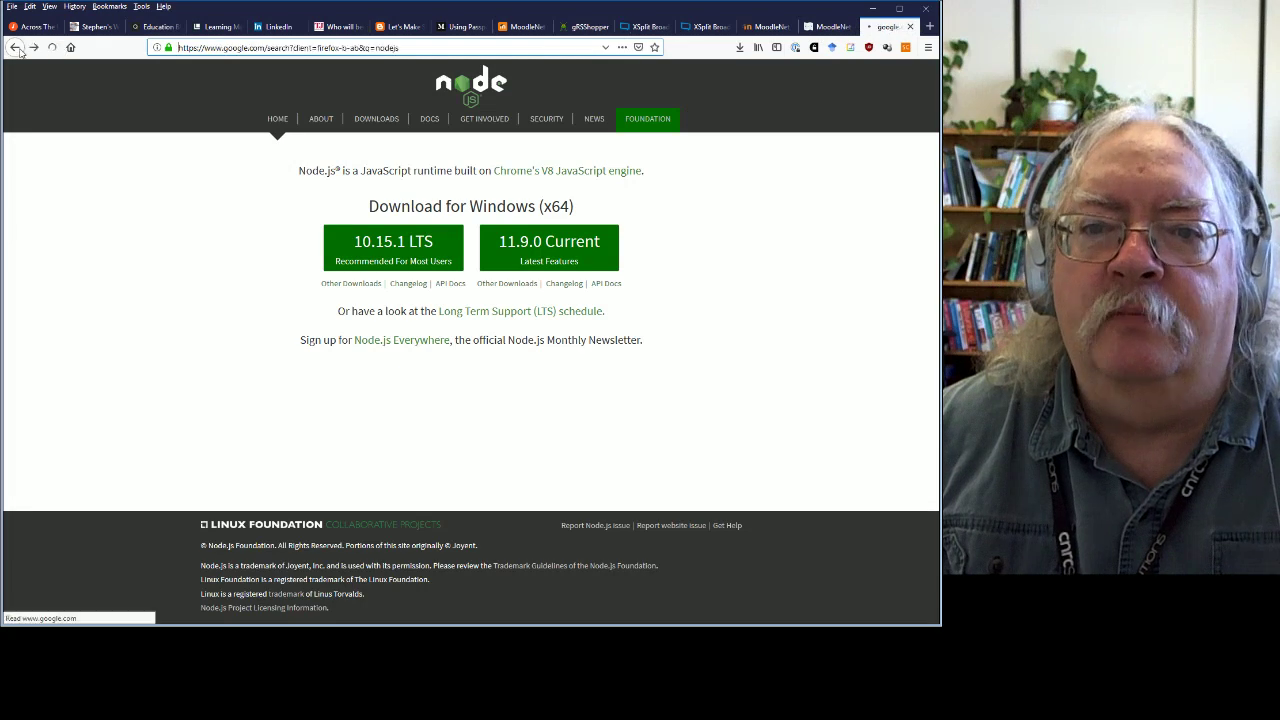
pyautogui.click(17, 48)
pyautogui.click(17, 48)
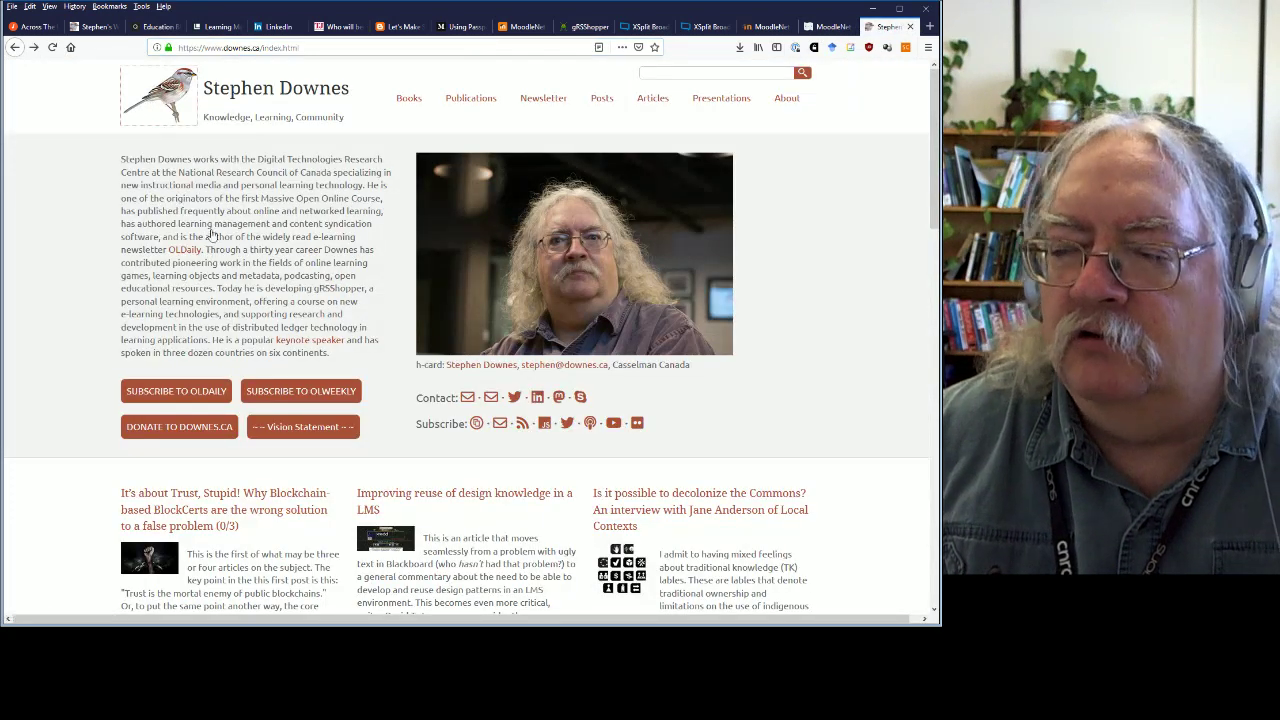
# Replace the image address with the sparrow image and add the description 'News and views in online learning.'.
pyautogui.click(766, 26)
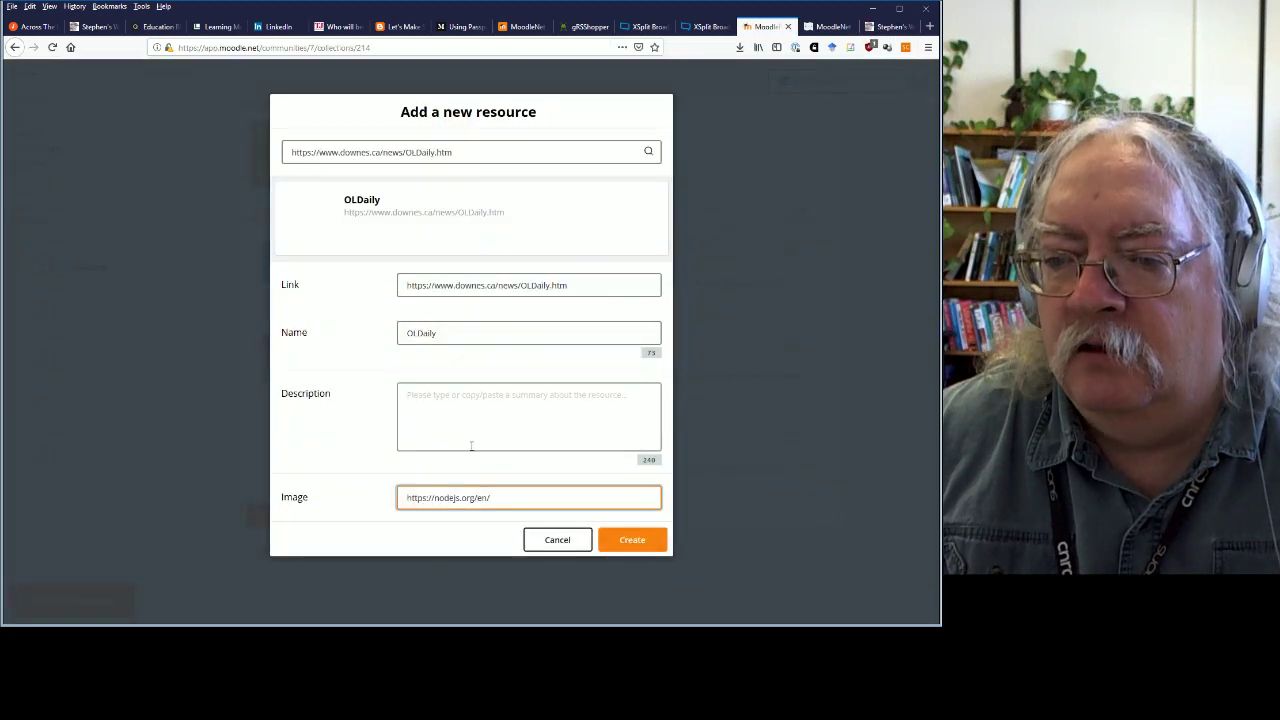
pyautogui.moveTo(514, 494); pyautogui.dragTo(400, 497)
pyautogui.write('https://www.downes.ca/assets/images/sparrow 100.jpg')
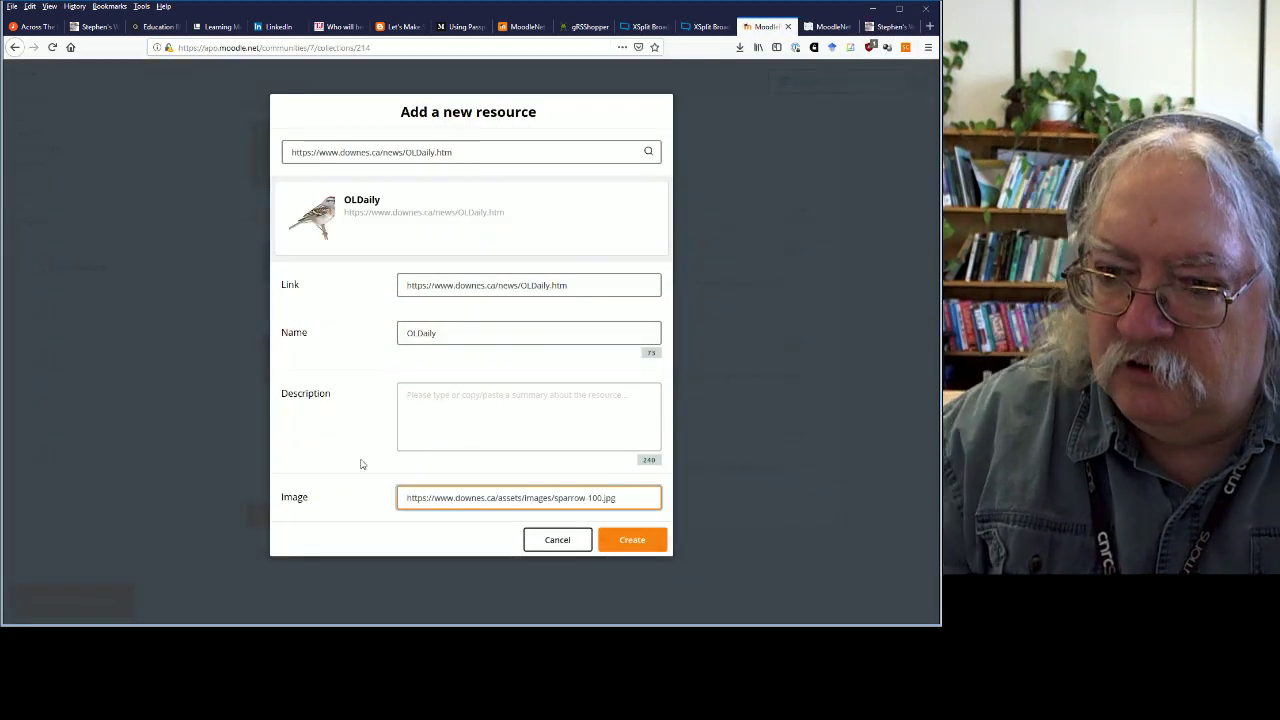
pyautogui.click(457, 398)
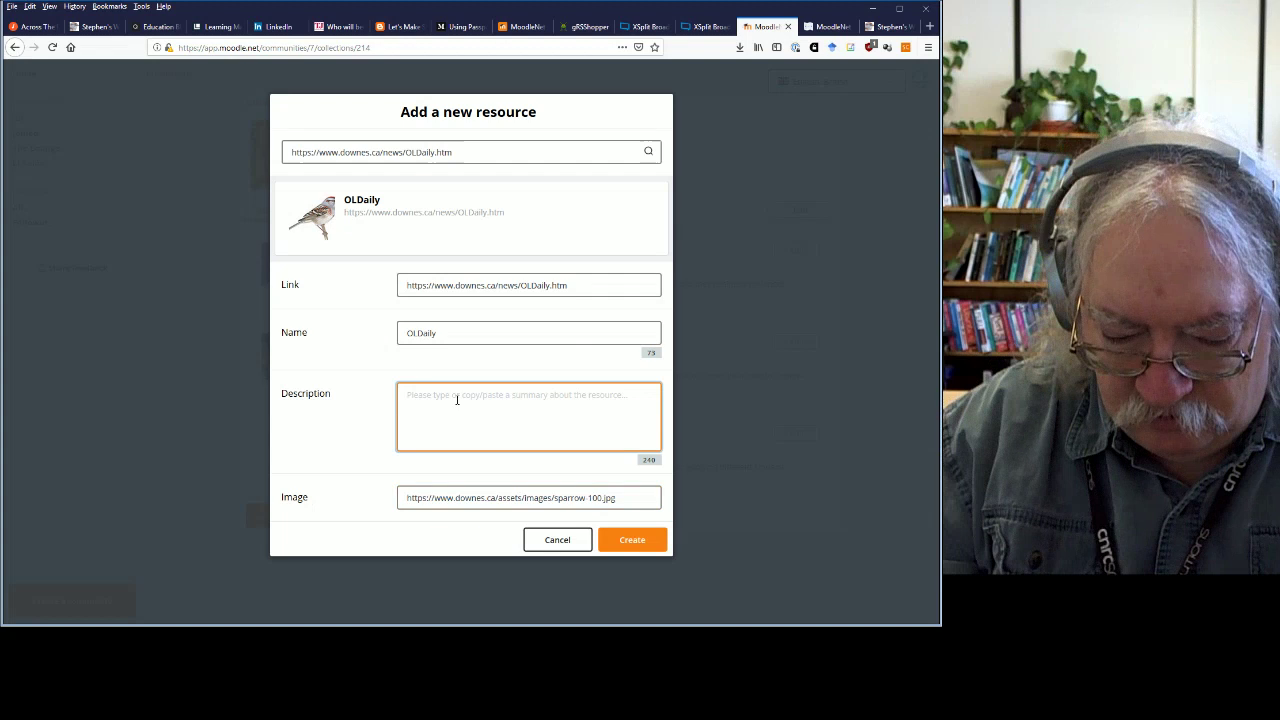
pyautogui.write('News and views in onli')
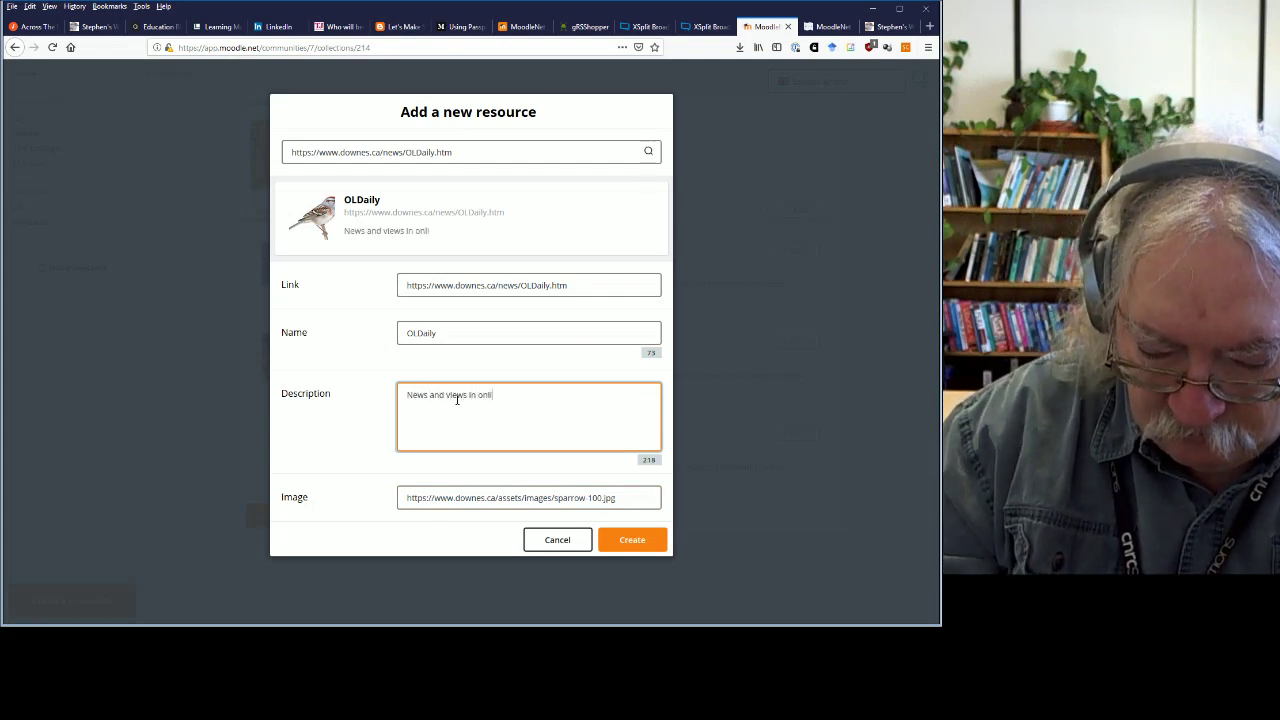
pyautogui.write('rning.')
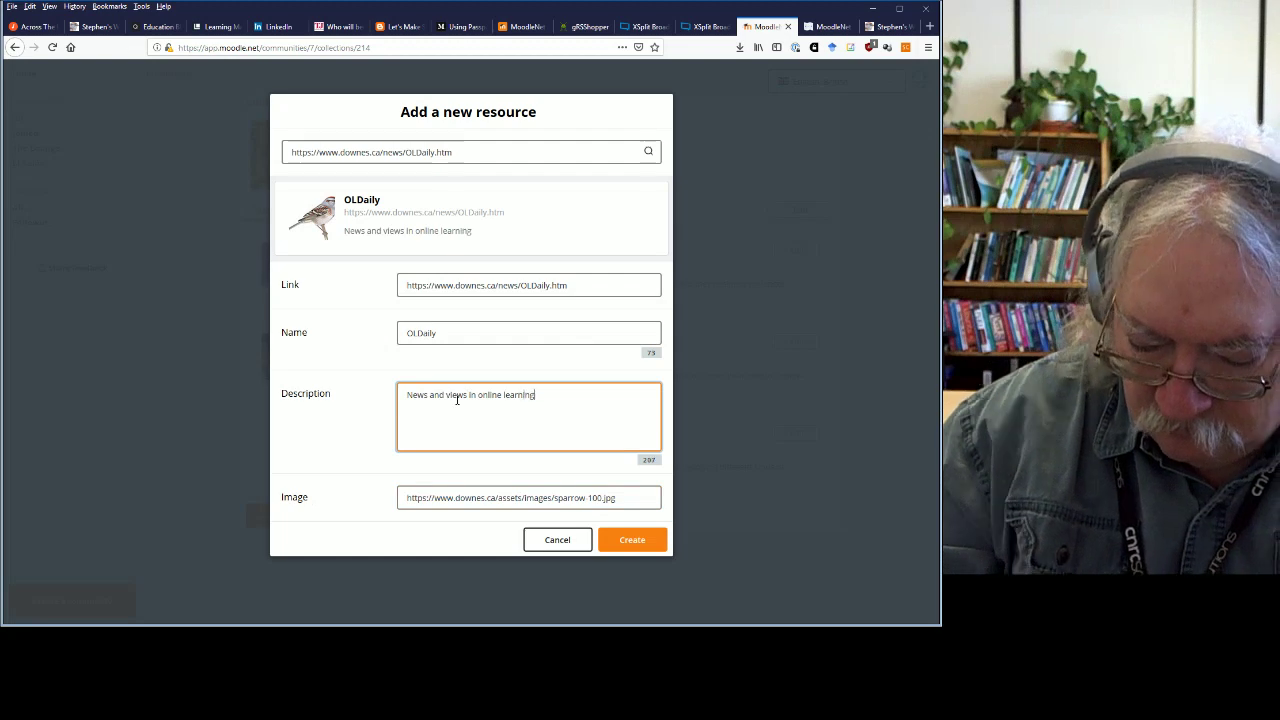
# Try creating the OLDaily resource, then cancel the stalled attempt and close the form.
pyautogui.click(629, 541)
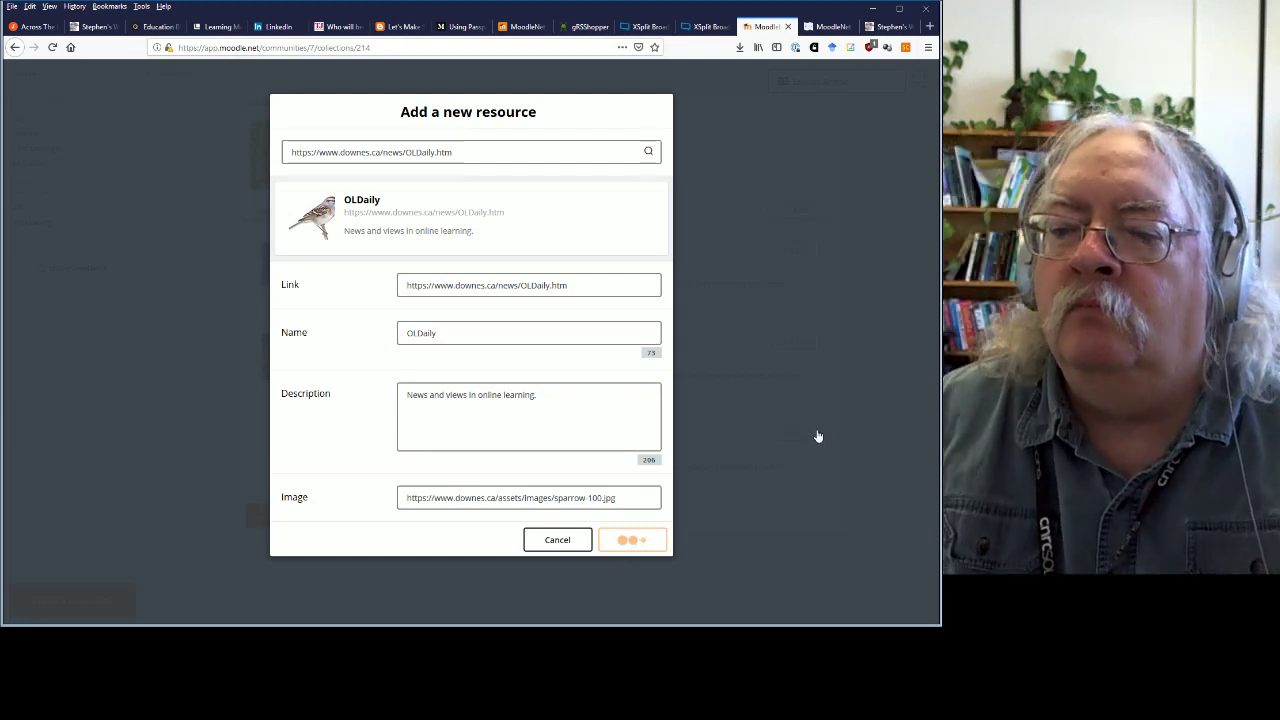
pyautogui.click(576, 539)
pyautogui.click(318, 516)
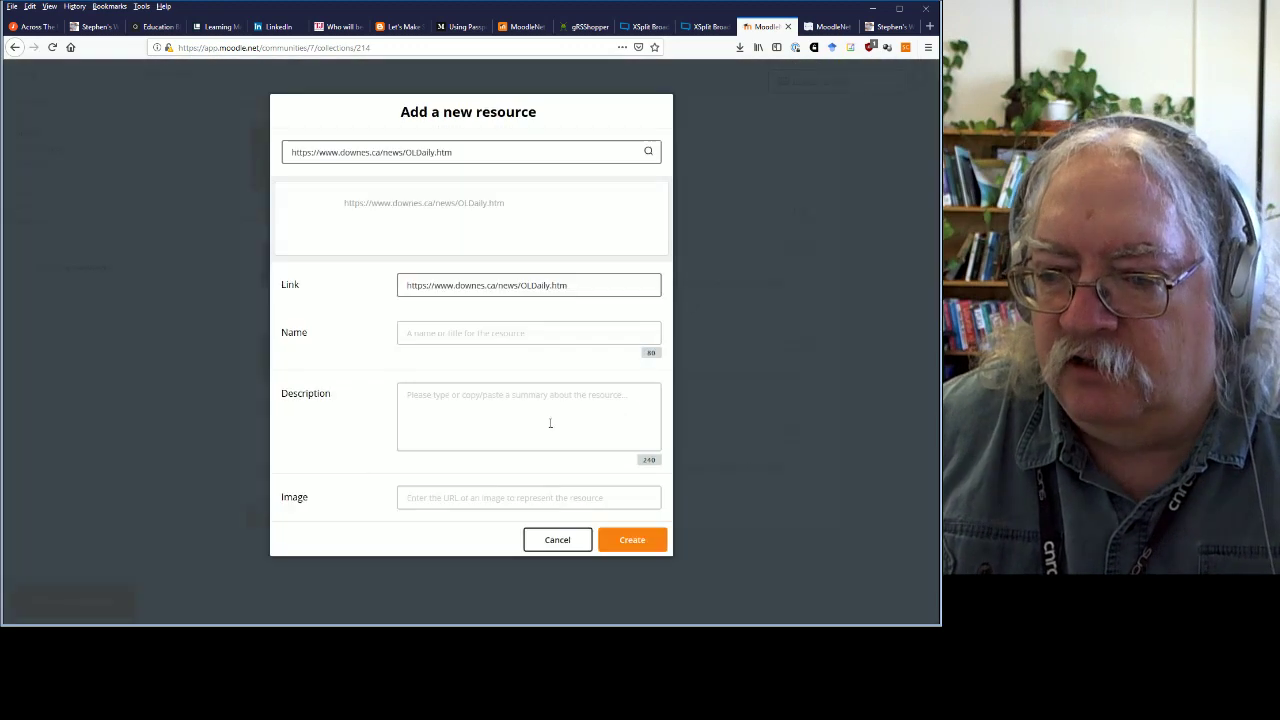
pyautogui.click(855, 386)
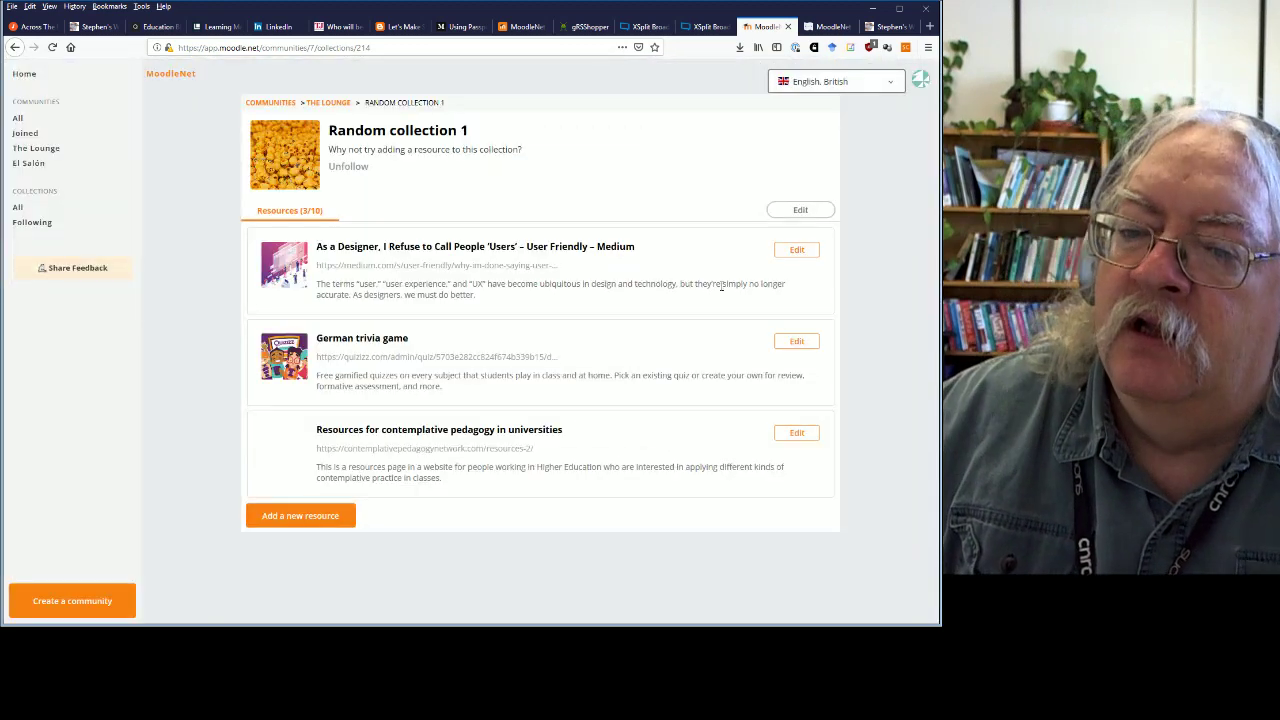